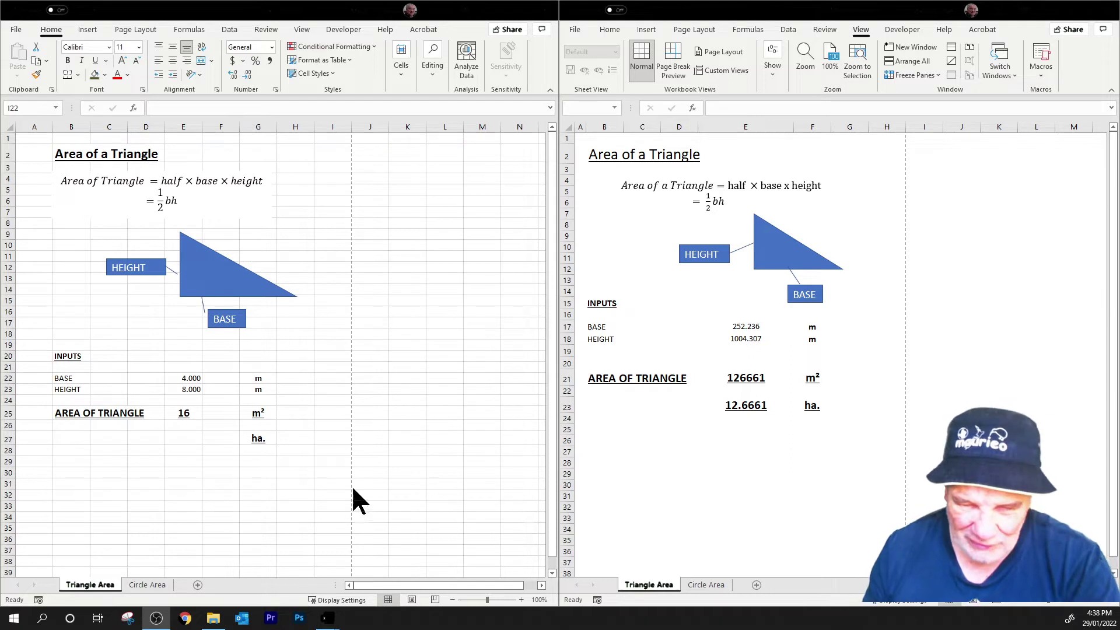
Step: Enter a triangle base of 1000 in E22 and a height of 2000 in E23
click(264, 434)
click(256, 439)
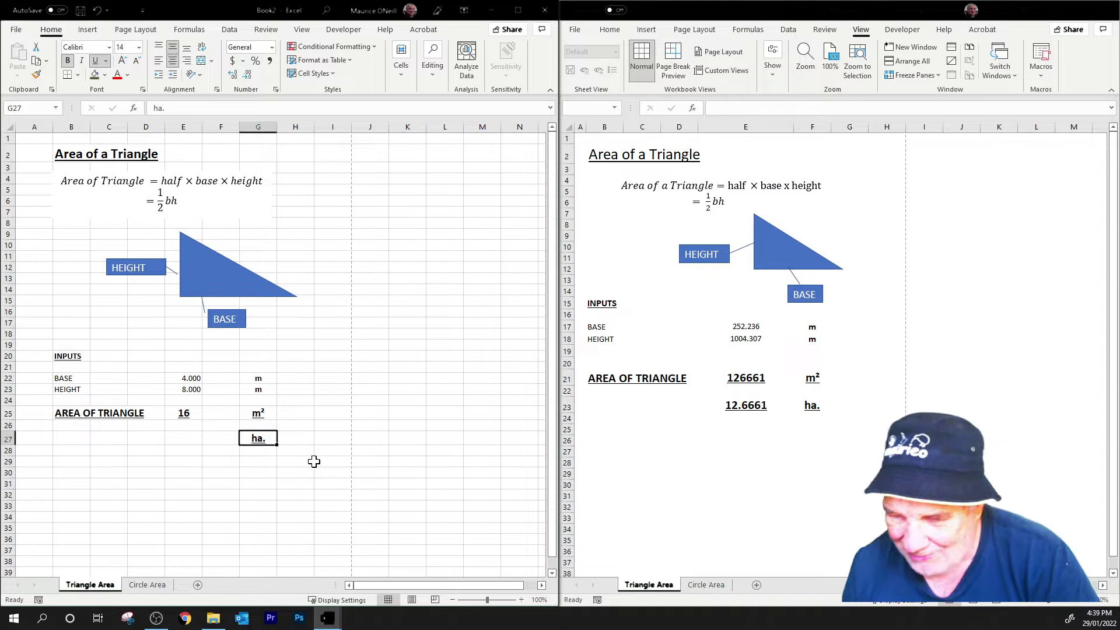
click(184, 379)
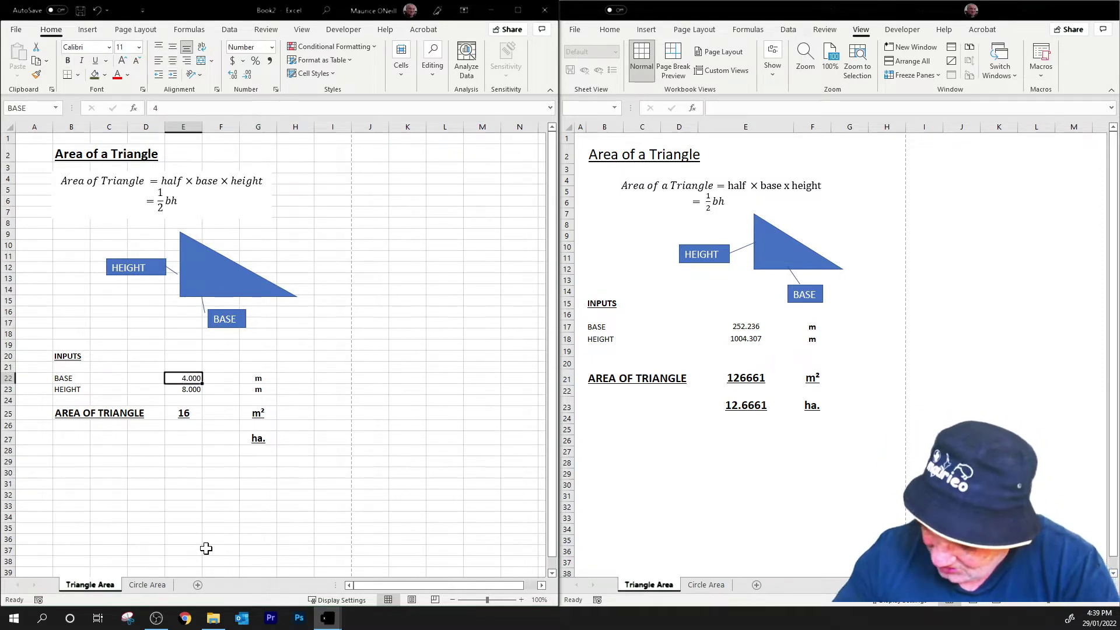
text(1)
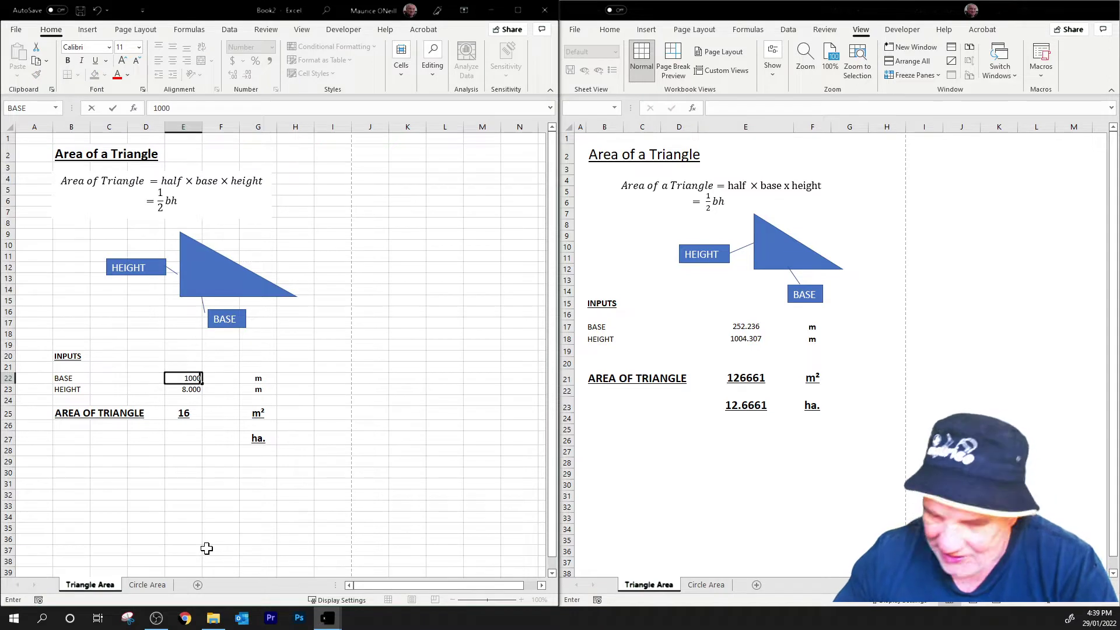
key(Return)
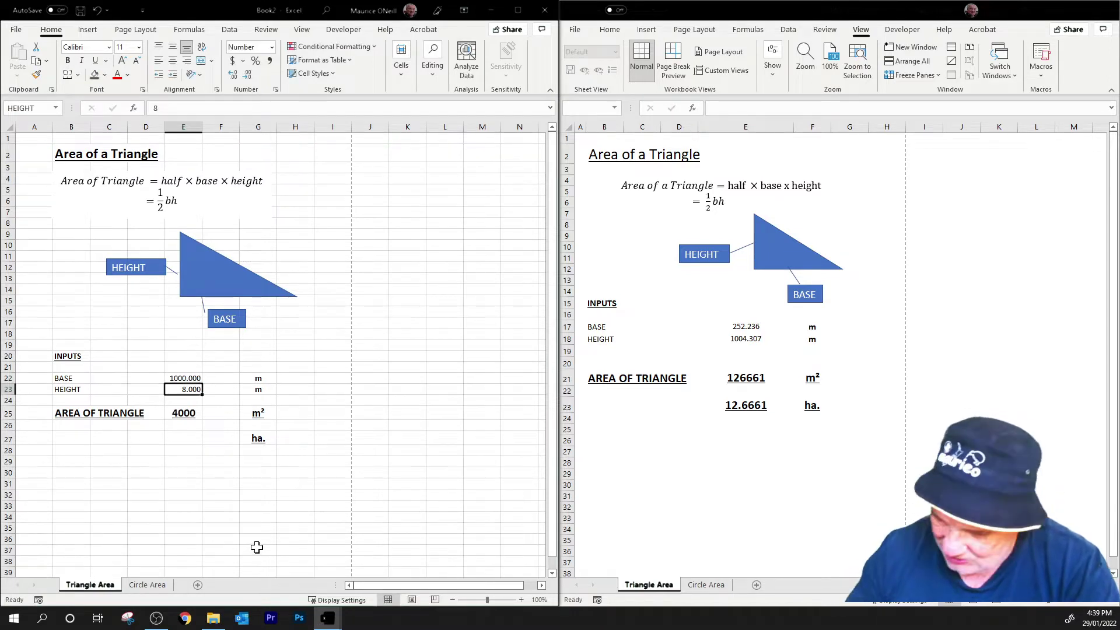
text(20)
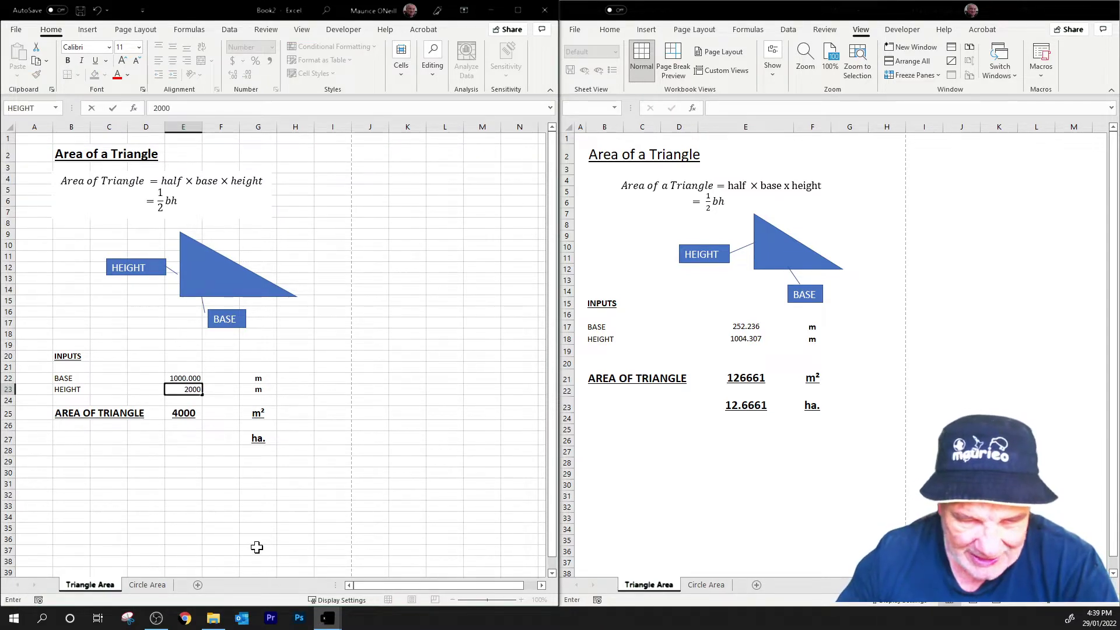
key(Return)
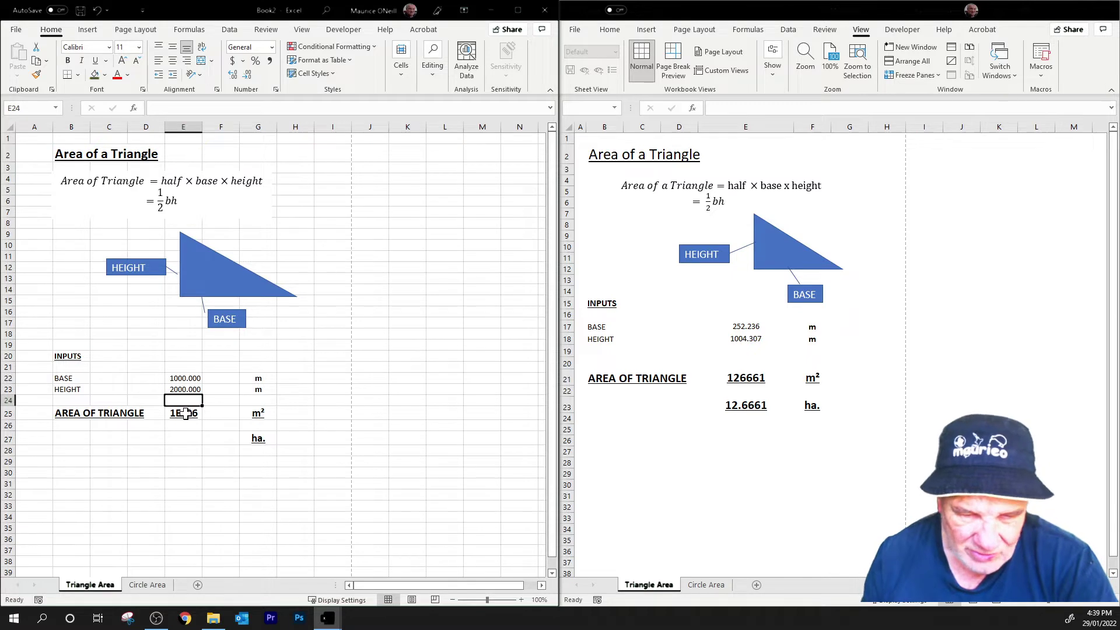
Step: Widen column E so the triangle area in E25 displays as 1000000 m²
click(184, 412)
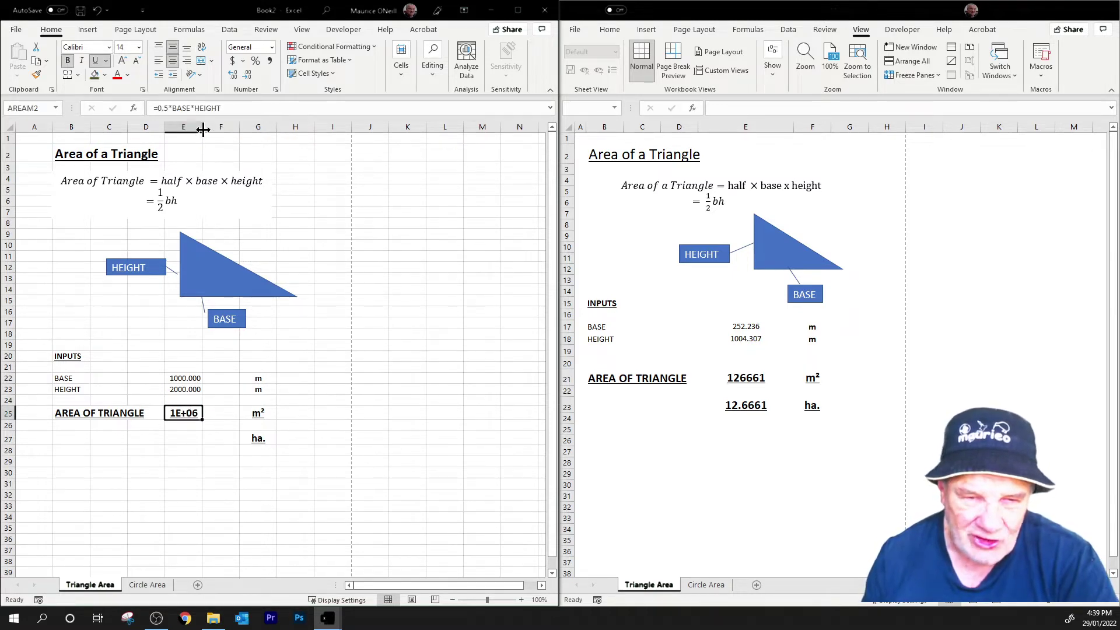
drag(202, 129, 239, 129)
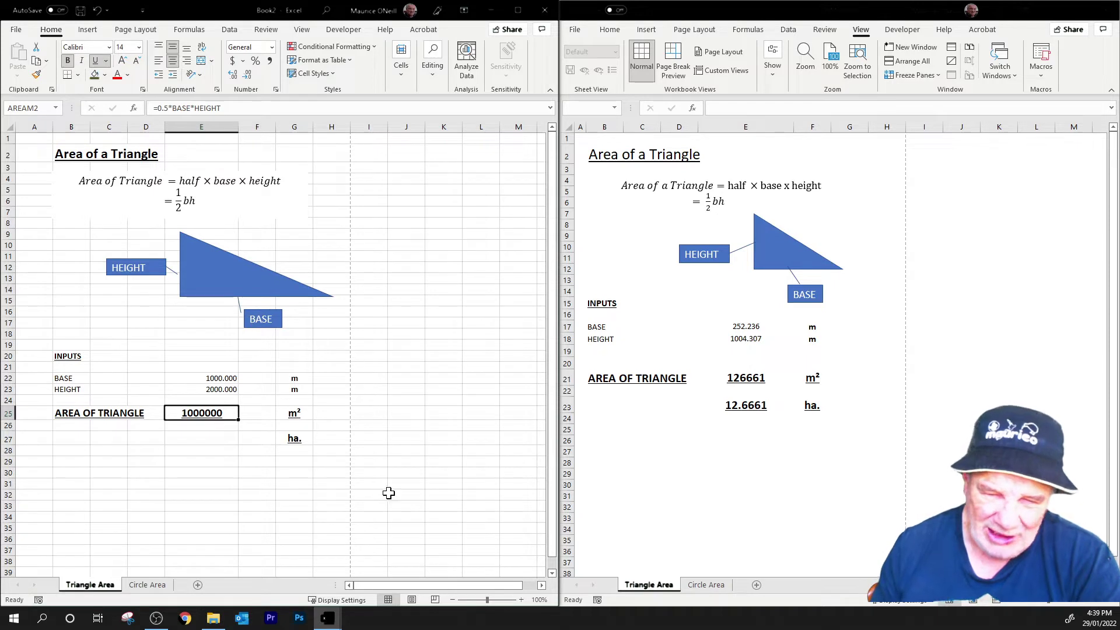
click(270, 516)
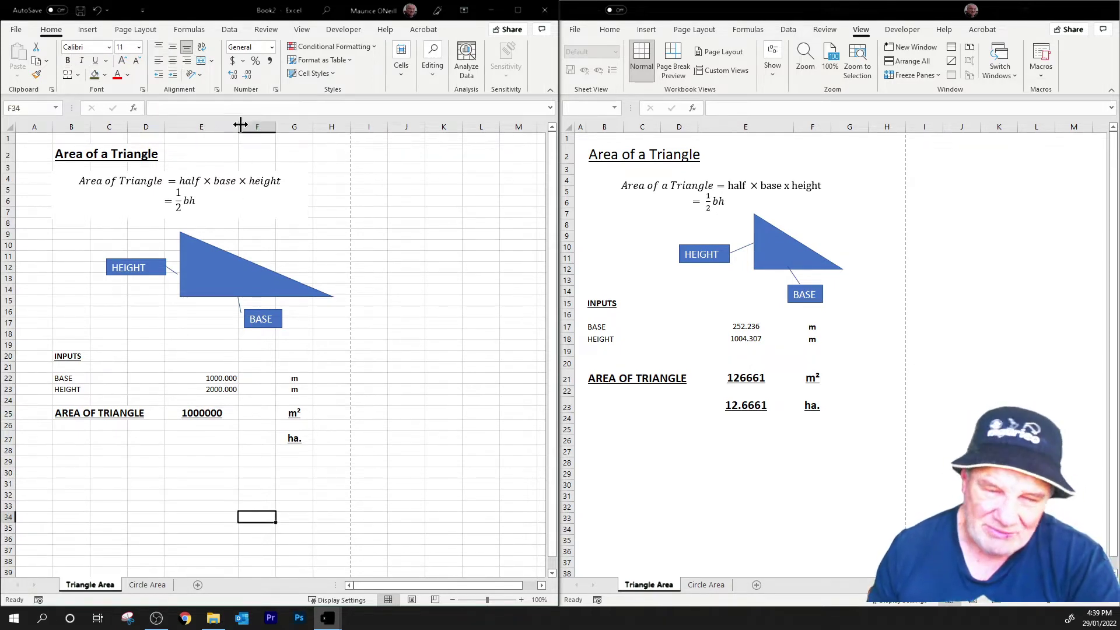
Step: Centre the base and height values in E22:E23 horizontally
click(217, 411)
drag(215, 377, 216, 394)
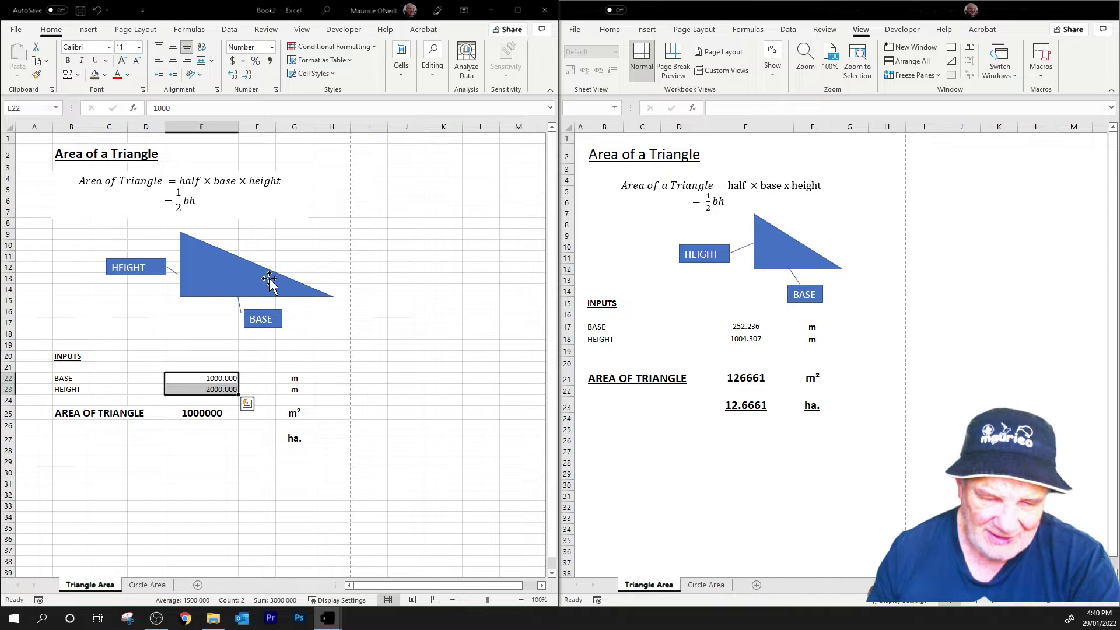
click(252, 376)
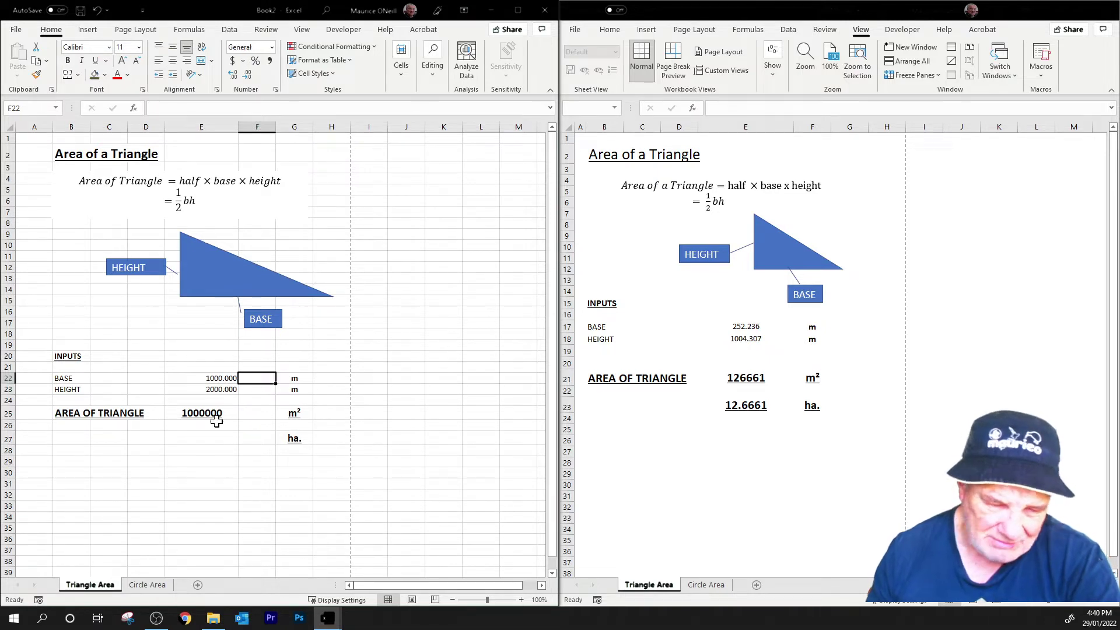
drag(204, 377, 203, 385)
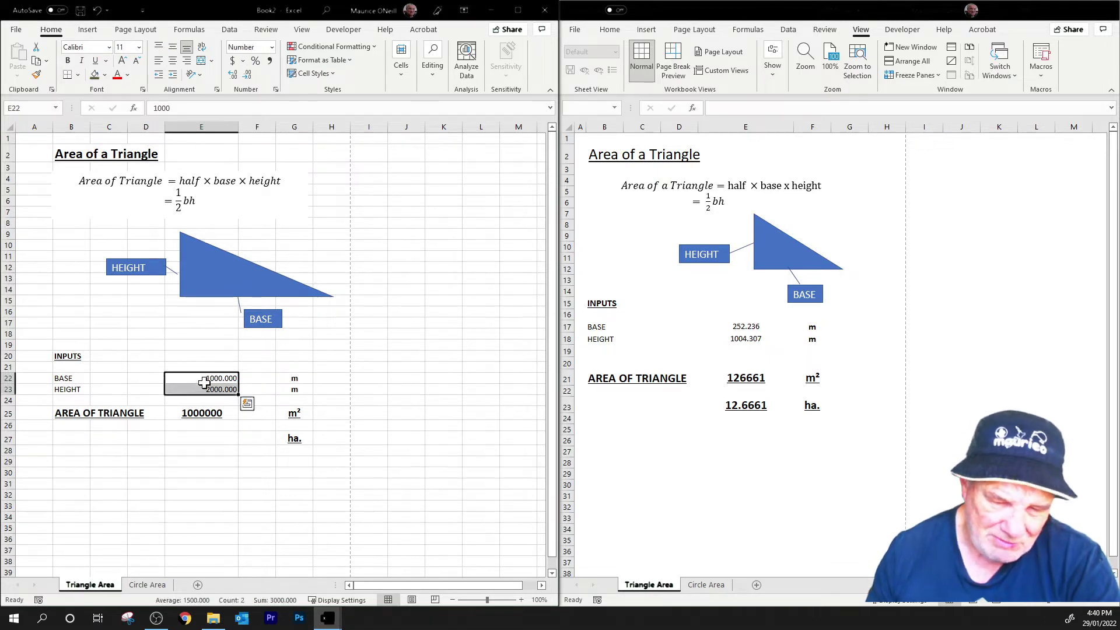
click(172, 60)
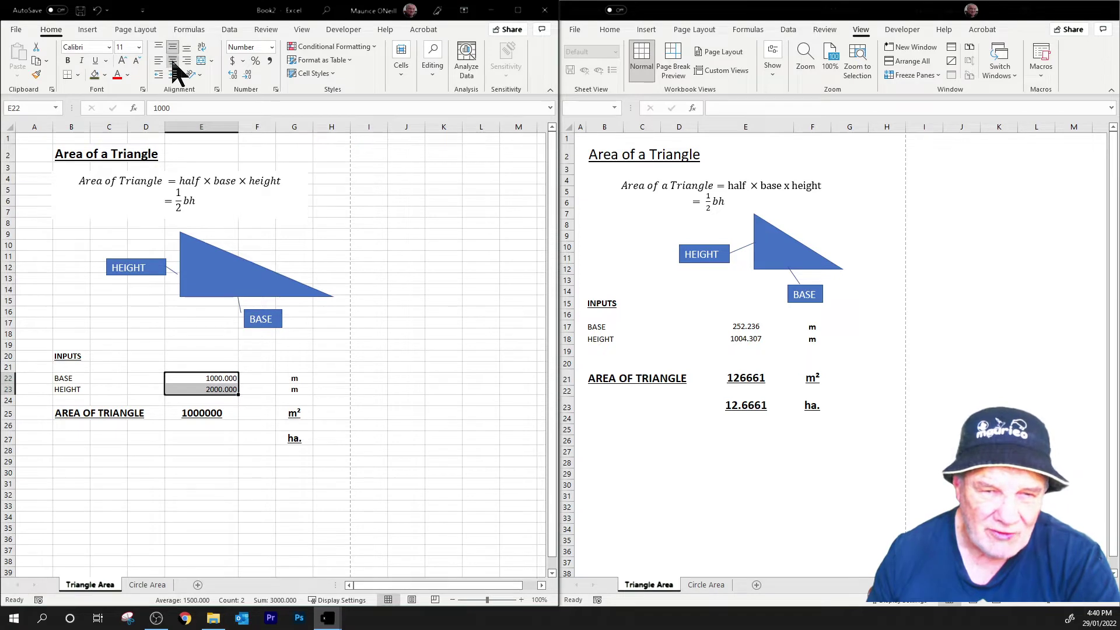
click(327, 369)
click(432, 367)
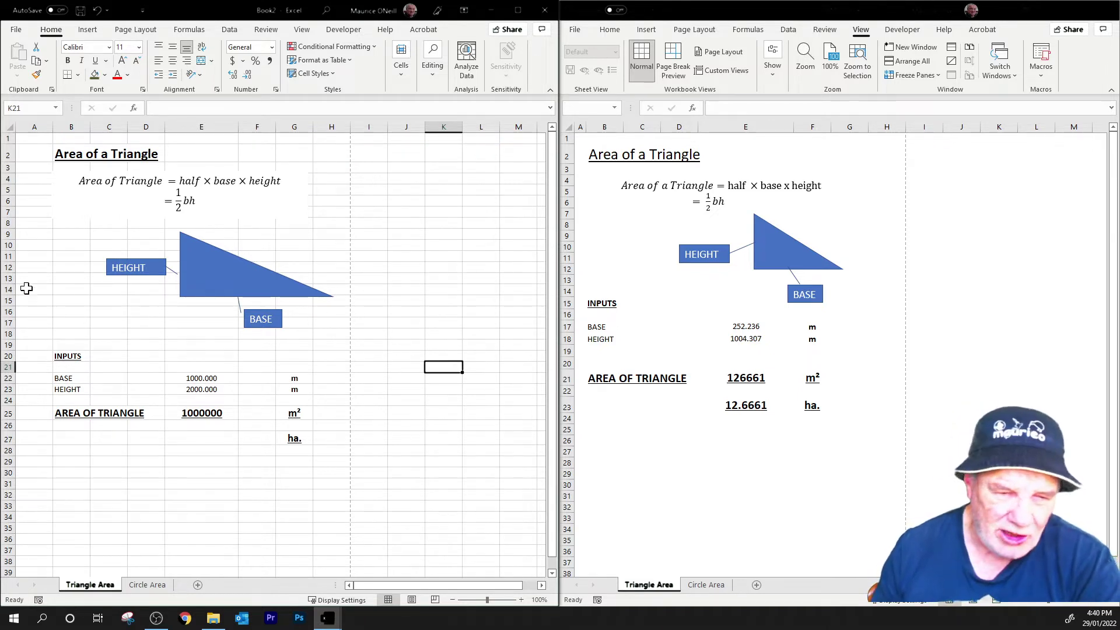
drag(30, 279, 29, 289)
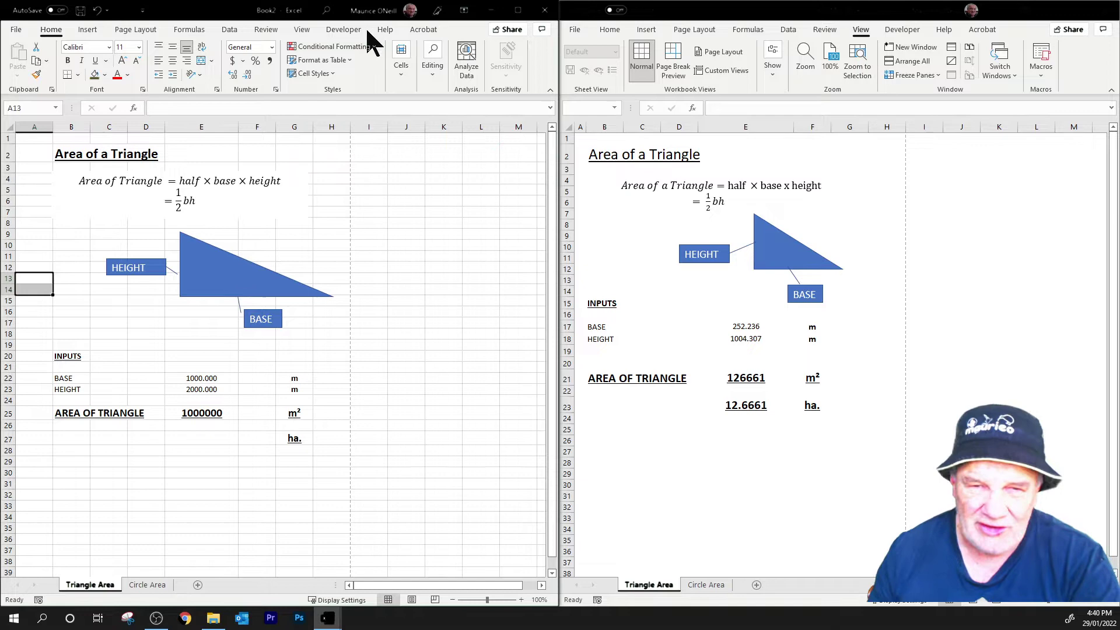
Step: Maximize the workbook window and set column A's width to 4
click(517, 10)
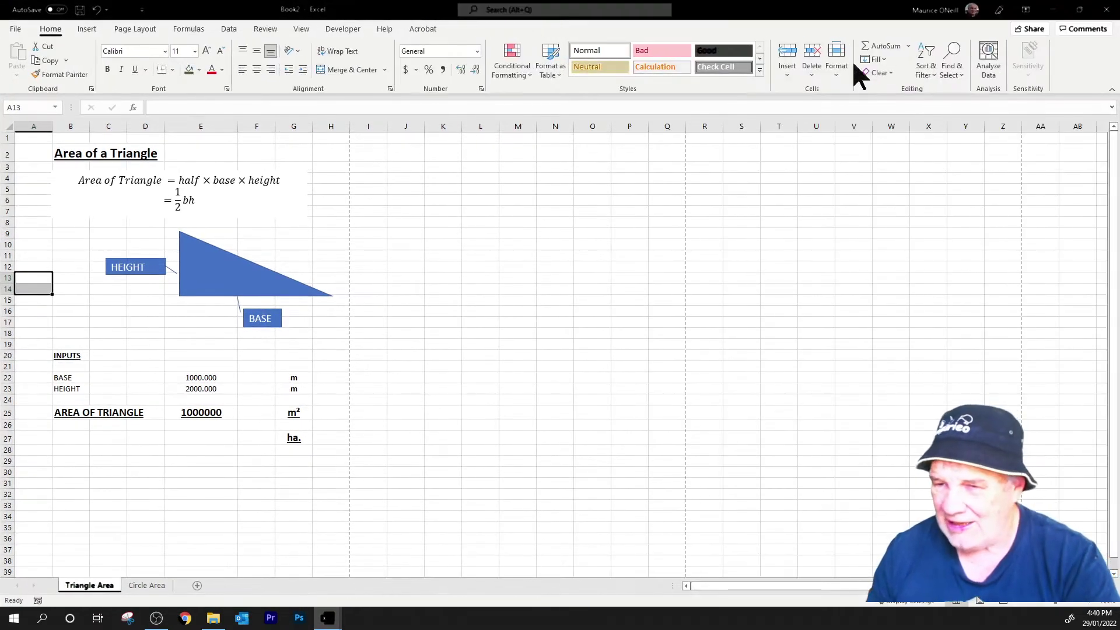
click(839, 64)
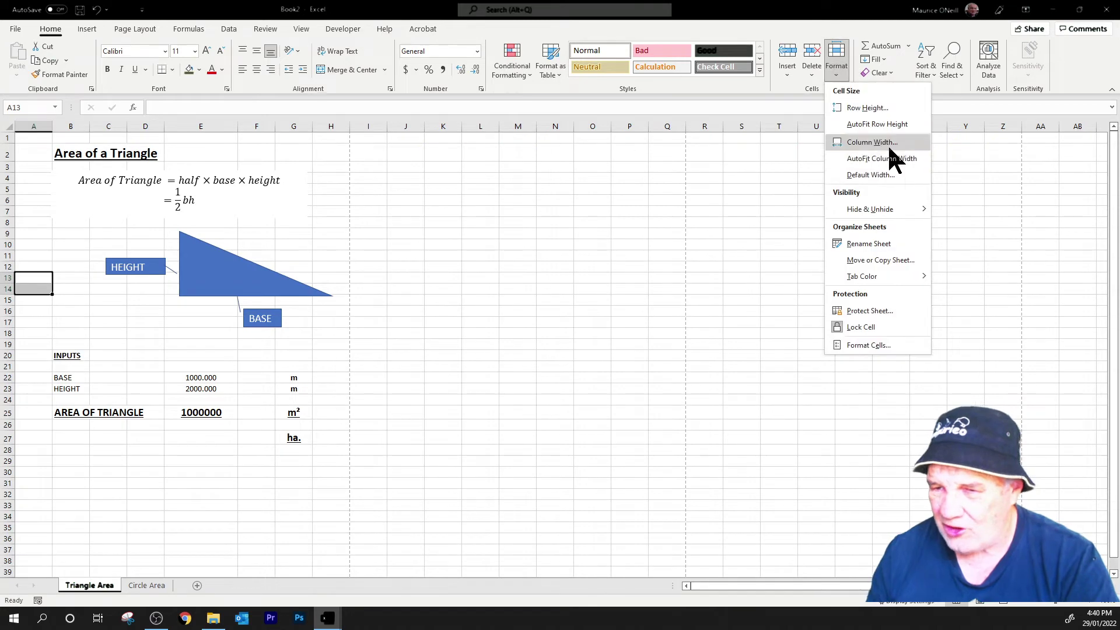
click(872, 142)
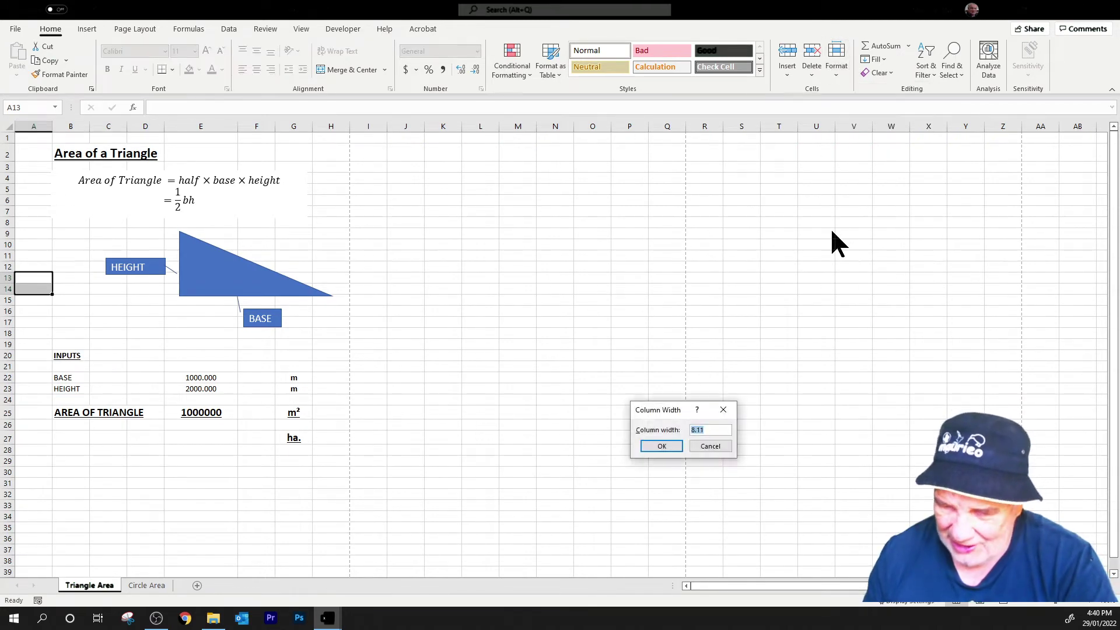
key(Return)
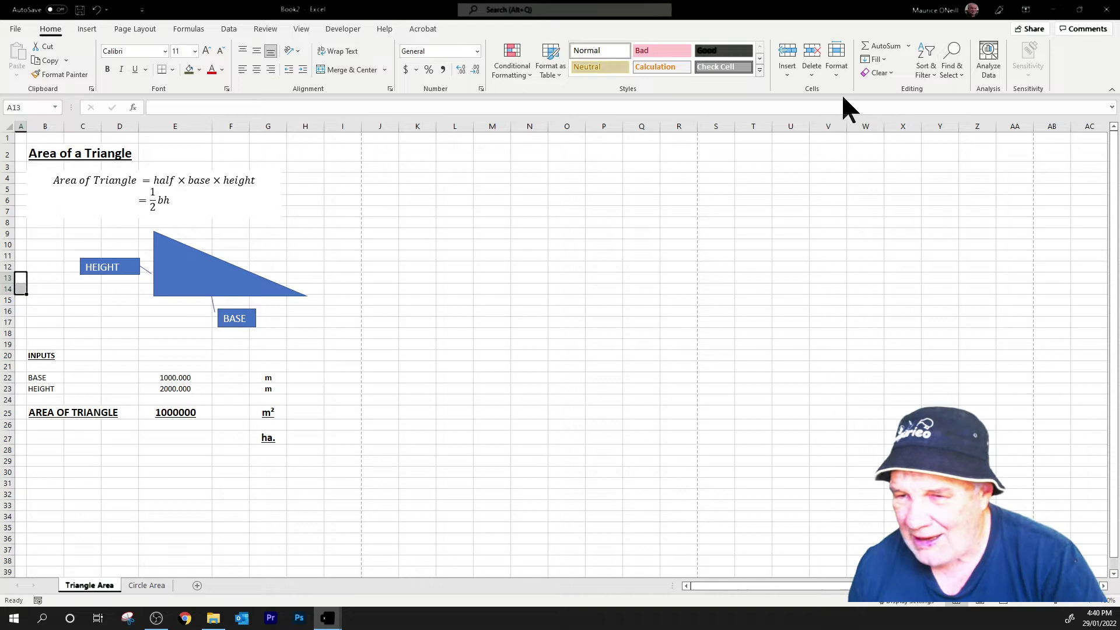
click(839, 75)
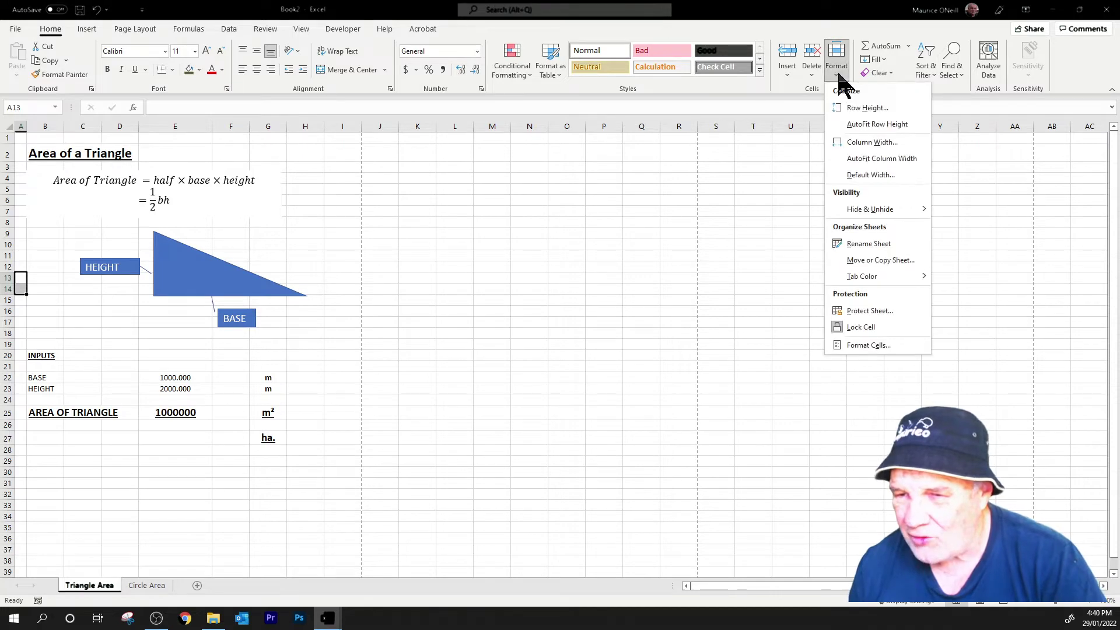
click(872, 142)
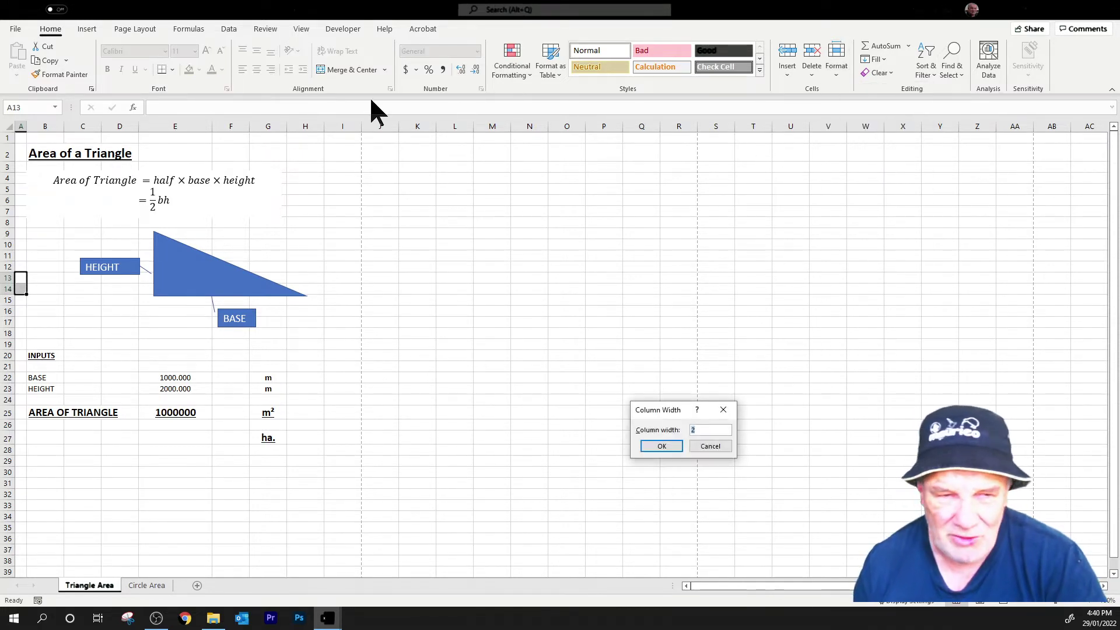
text(4)
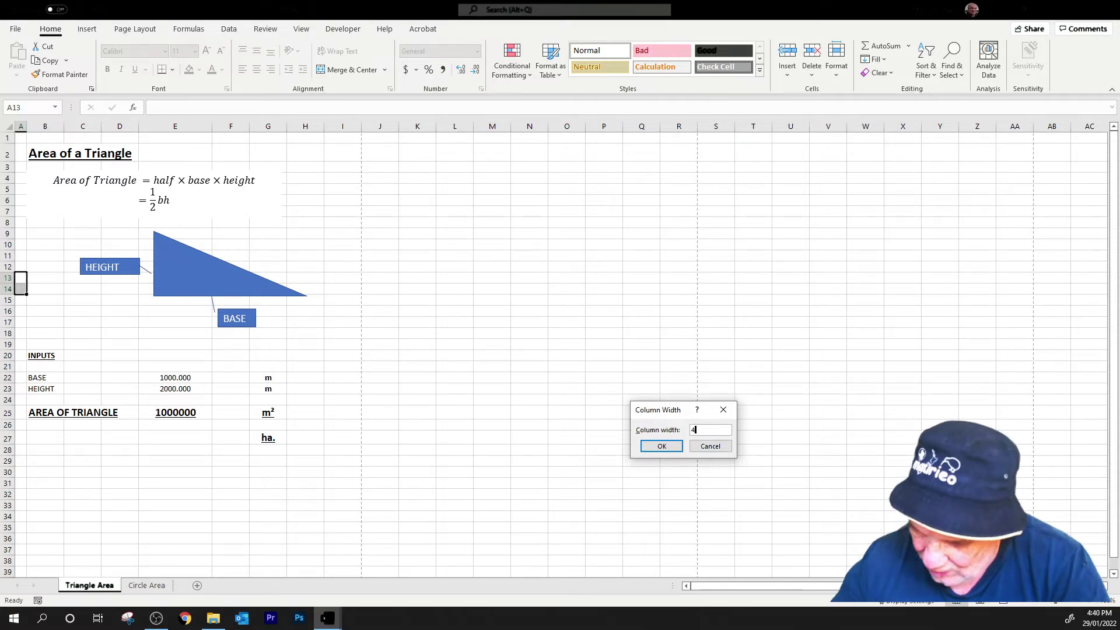
key(Return)
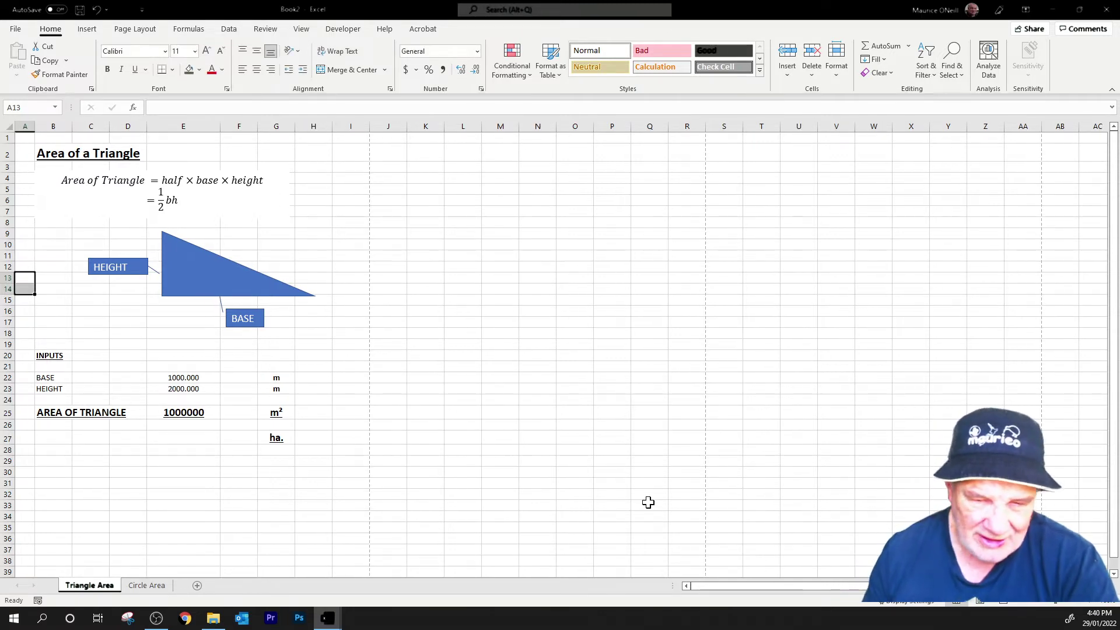
click(598, 501)
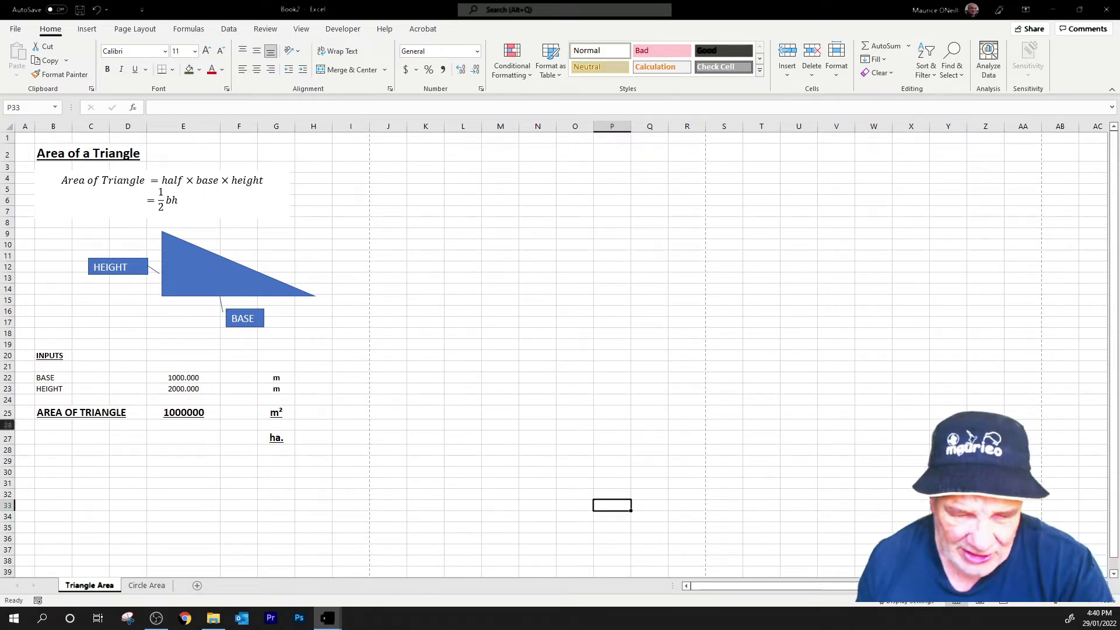
Step: Name the empty hectare result cell E27 AREAHA using the Name Box
click(204, 411)
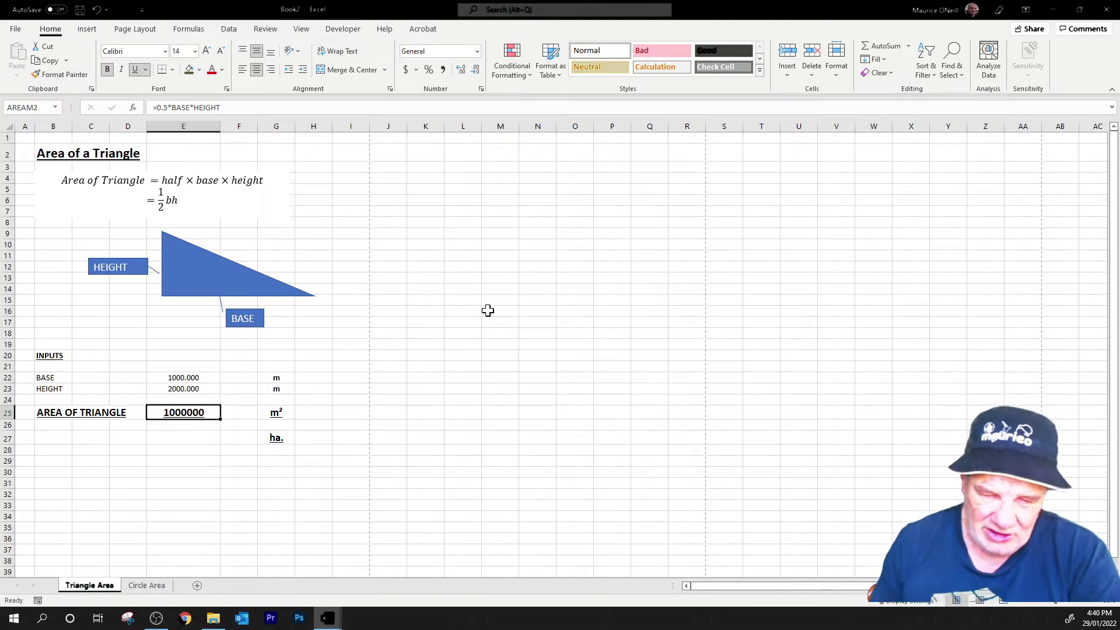
click(175, 437)
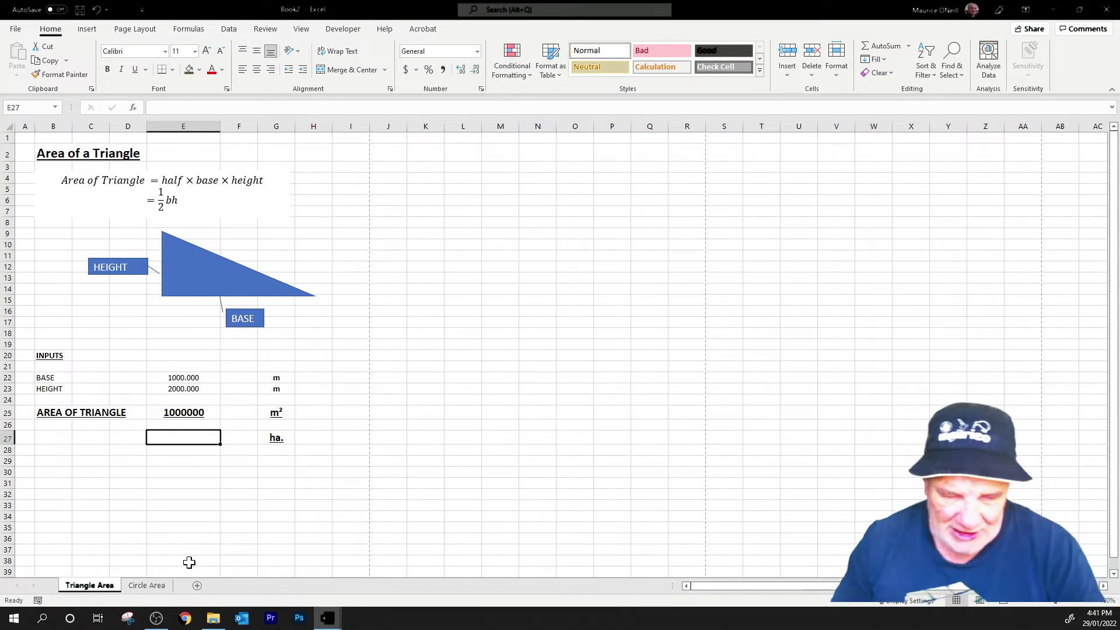
click(37, 108)
text(ar)
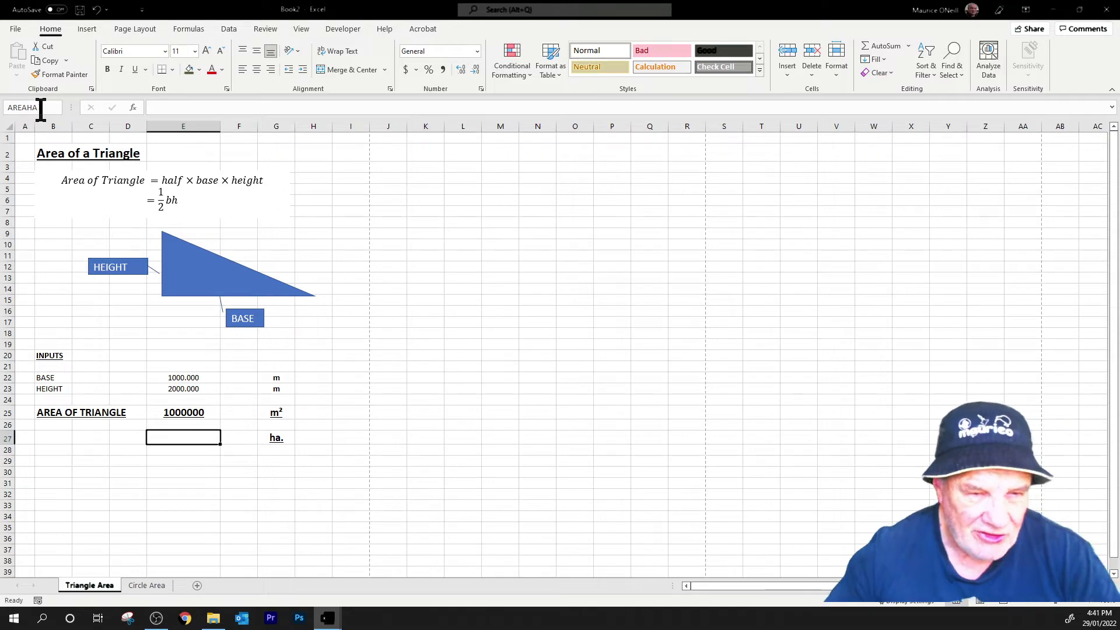
key(Return)
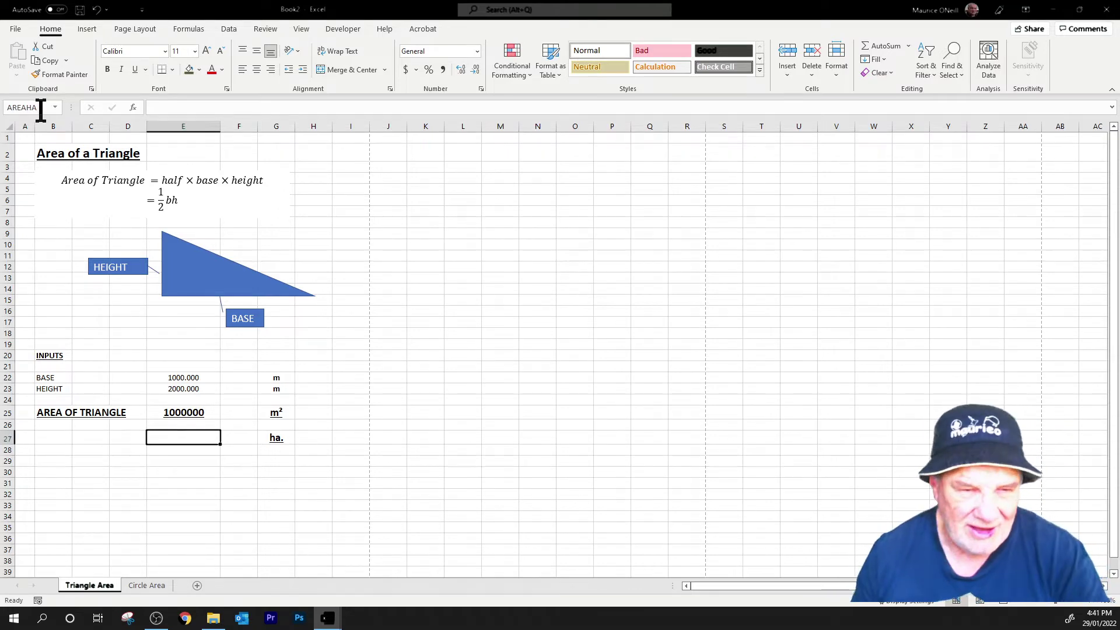
key(Return)
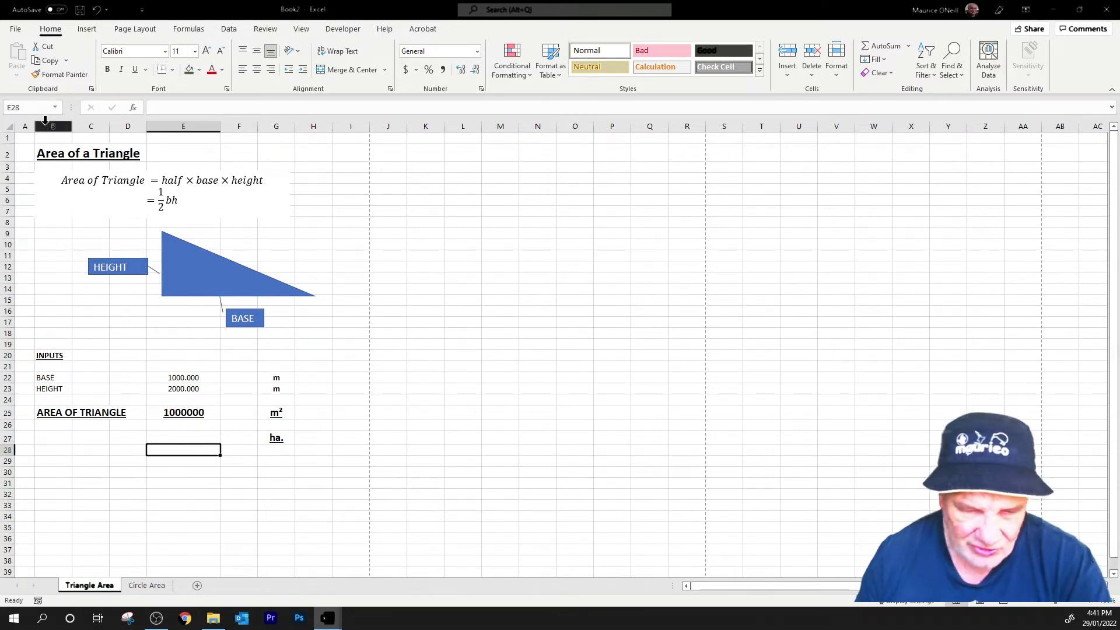
click(190, 438)
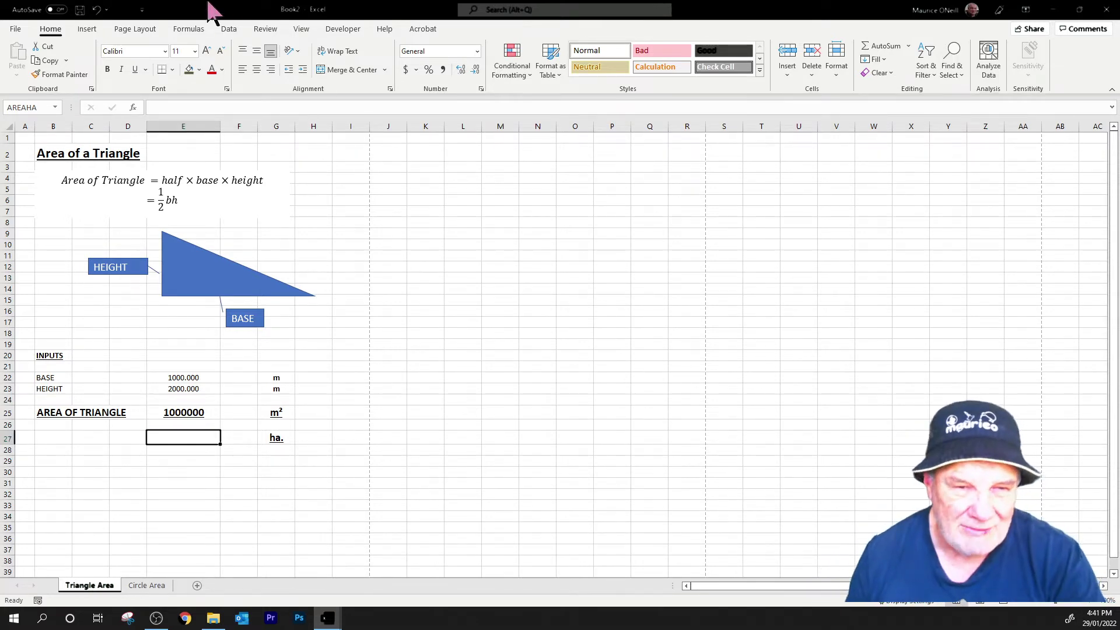
Step: Insert a CONVERT function into E27 converting AREAM2 from M2 to HA
click(188, 30)
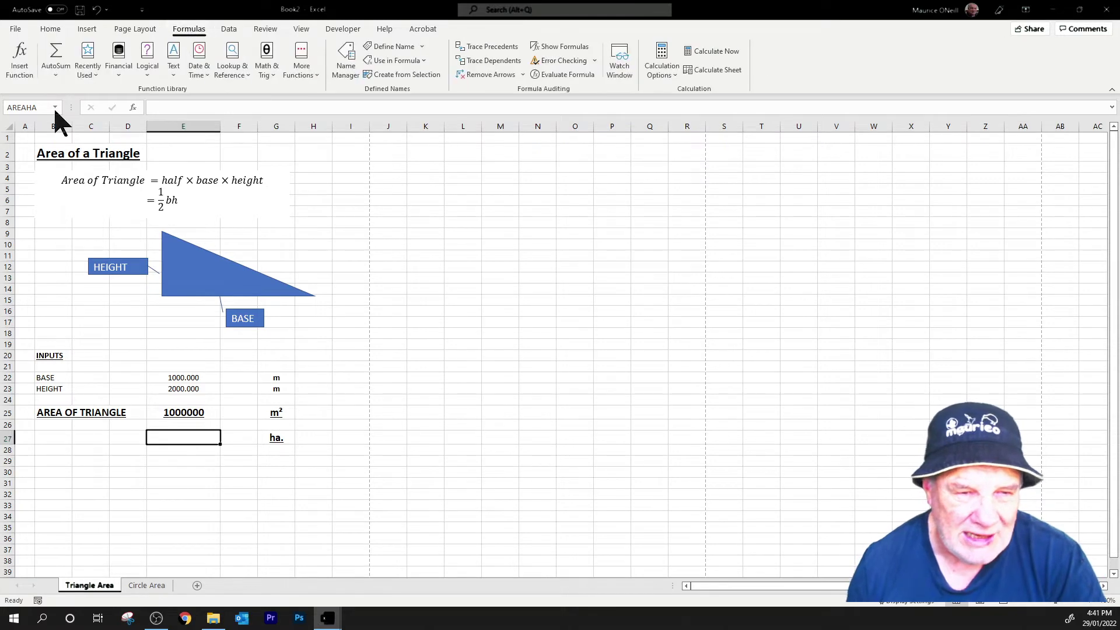
click(21, 74)
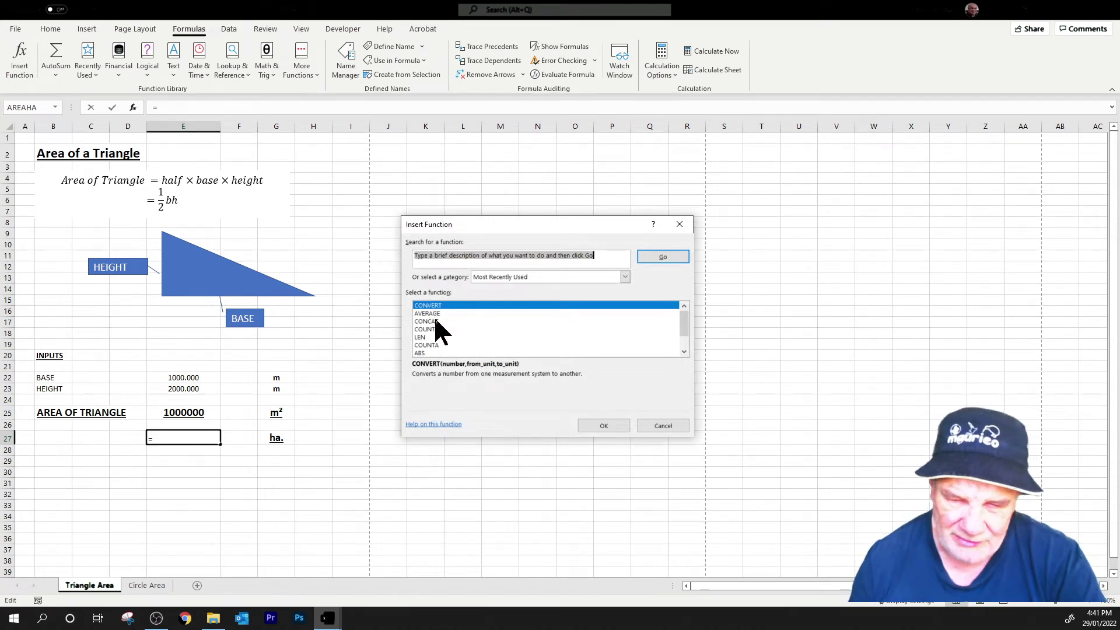
click(443, 305)
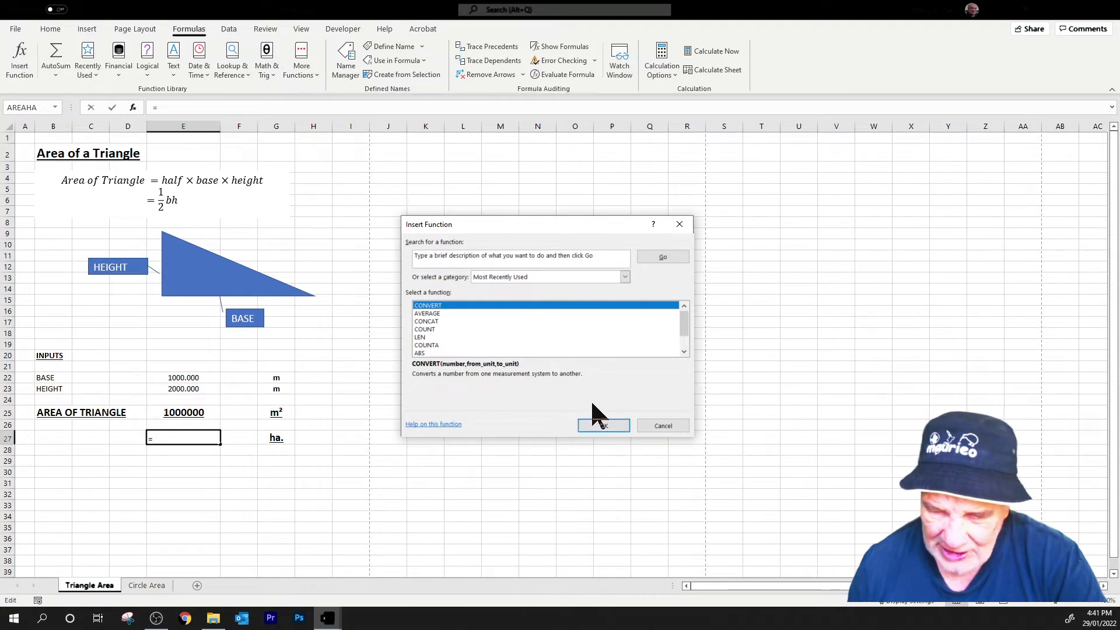
click(600, 426)
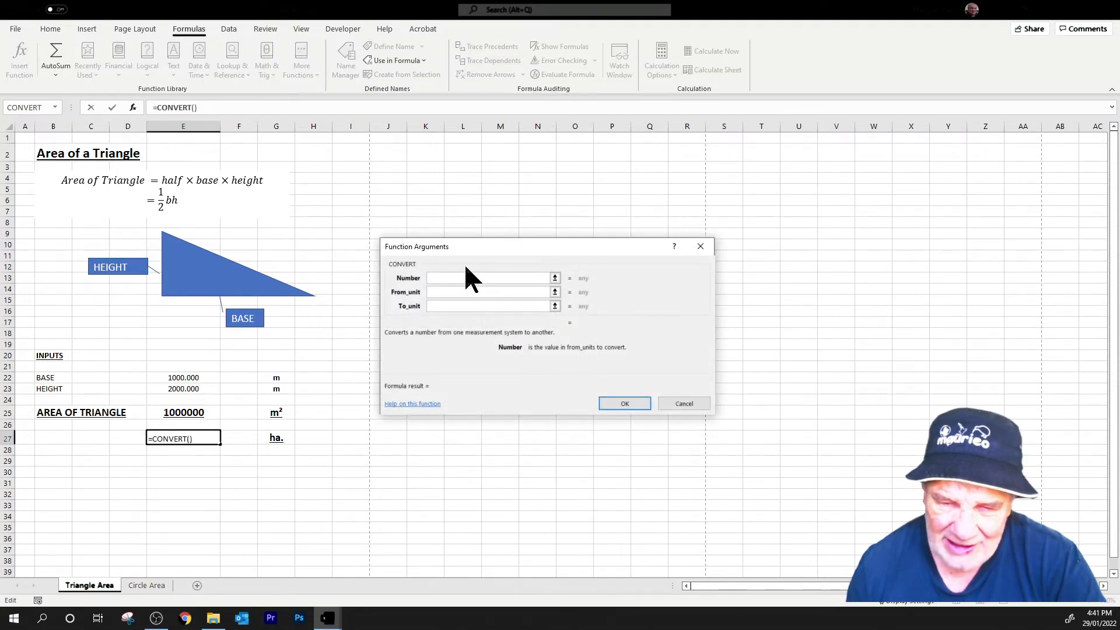
click(189, 412)
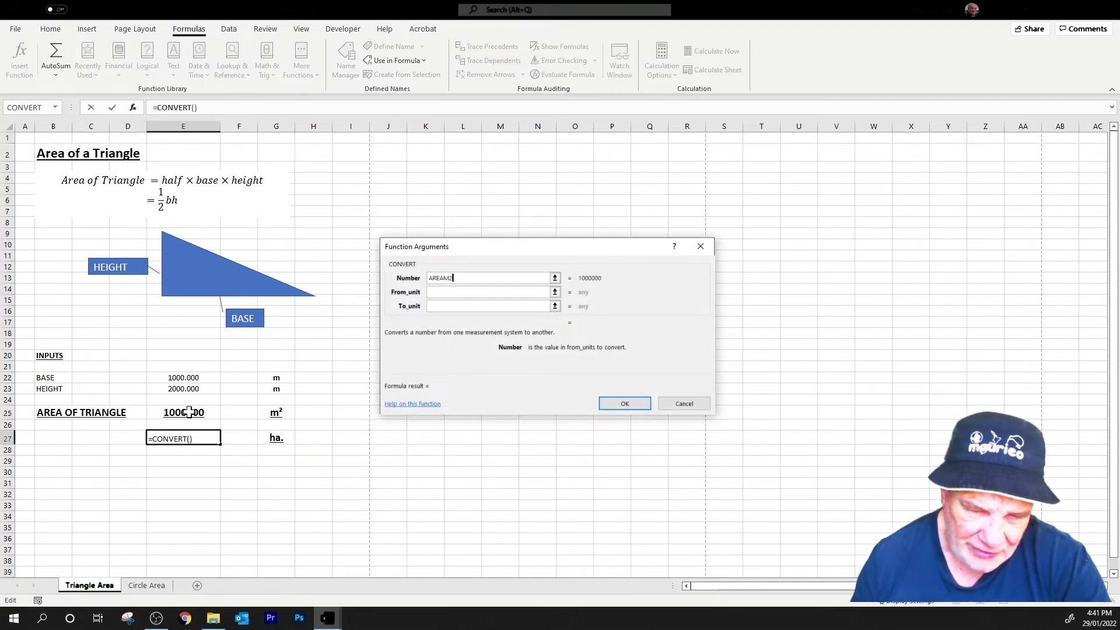
click(464, 293)
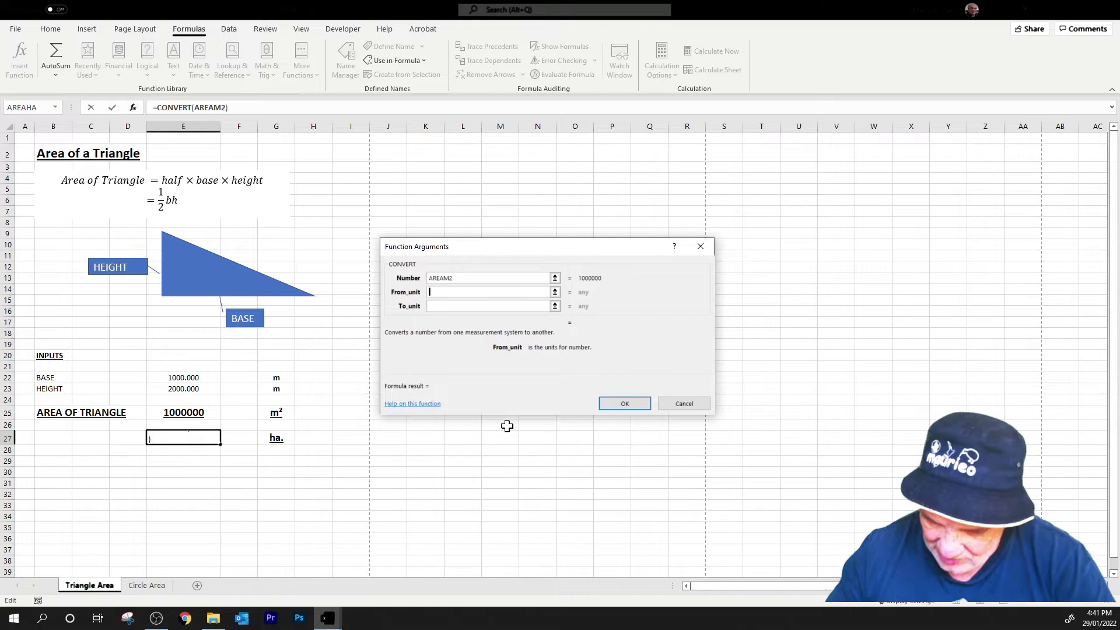
text(M2)
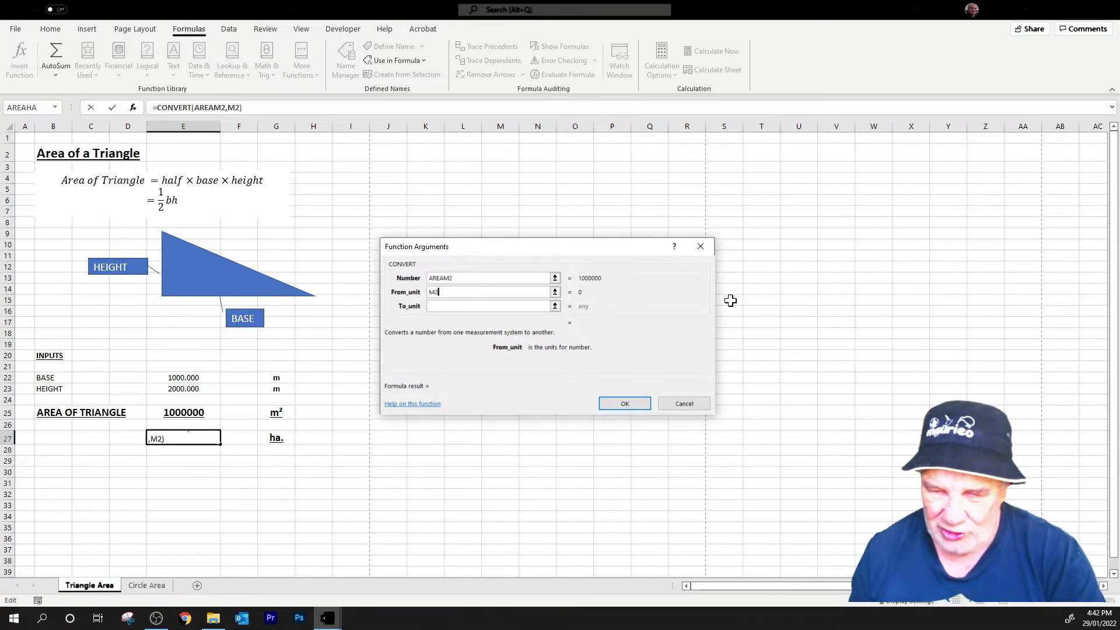
click(474, 305)
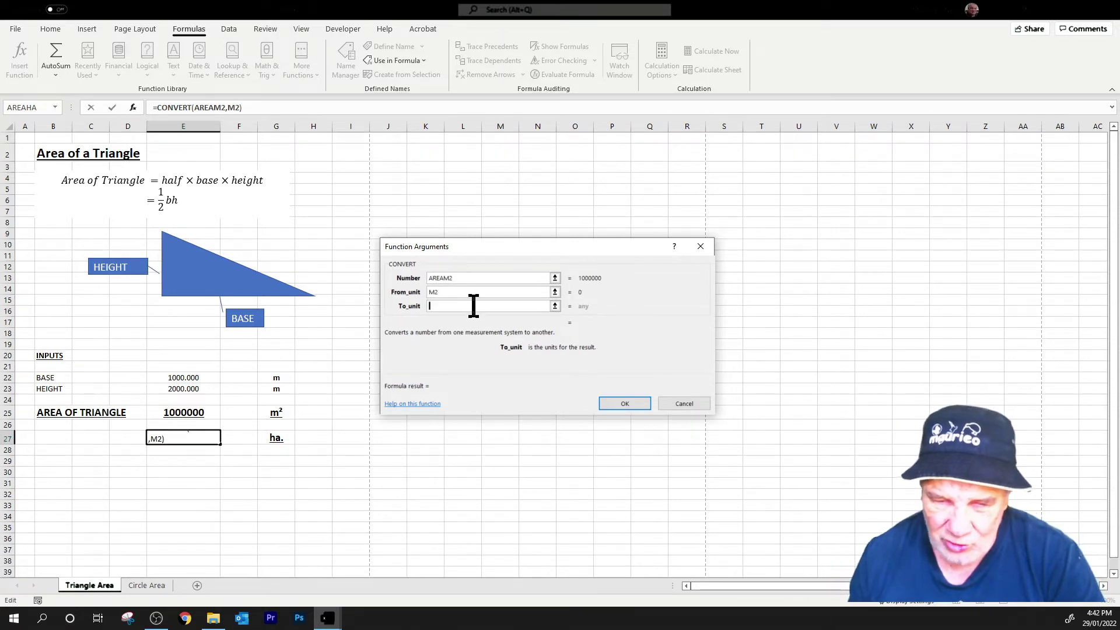
text(HA)
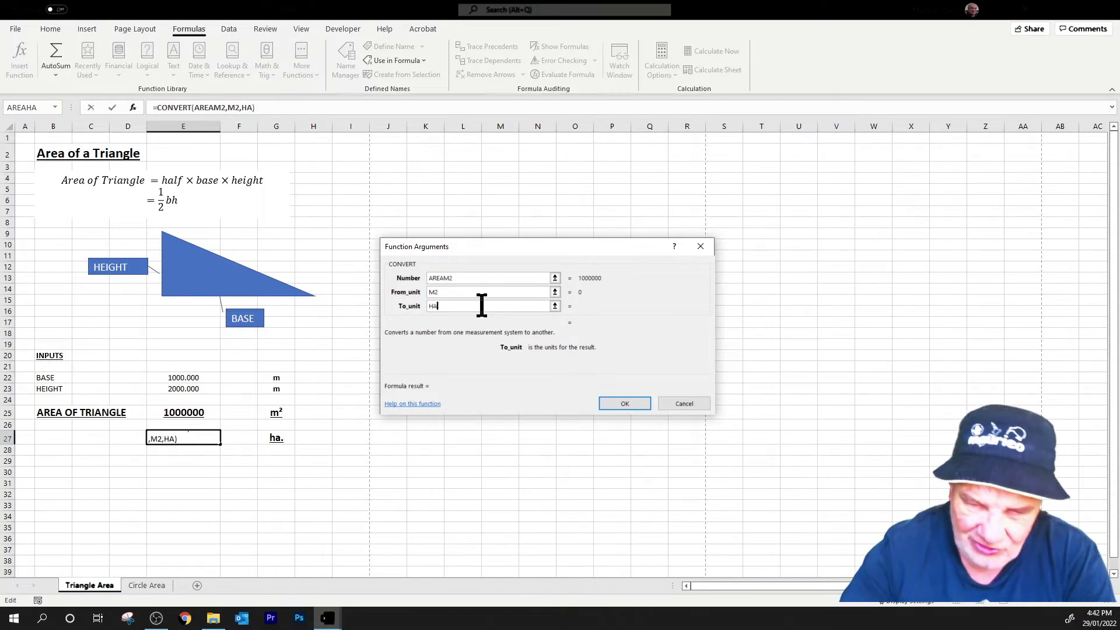
click(622, 403)
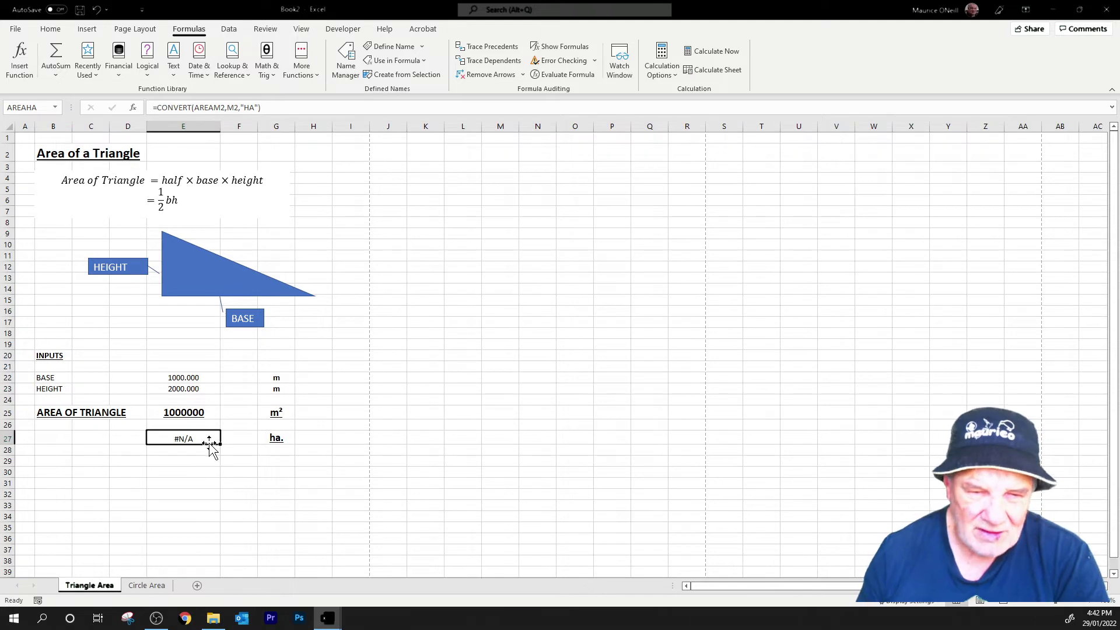
Step: Empty the target unit in E27's formula to =CONVERT(AREAM2,M2,"") and snap the workbook left
click(256, 110)
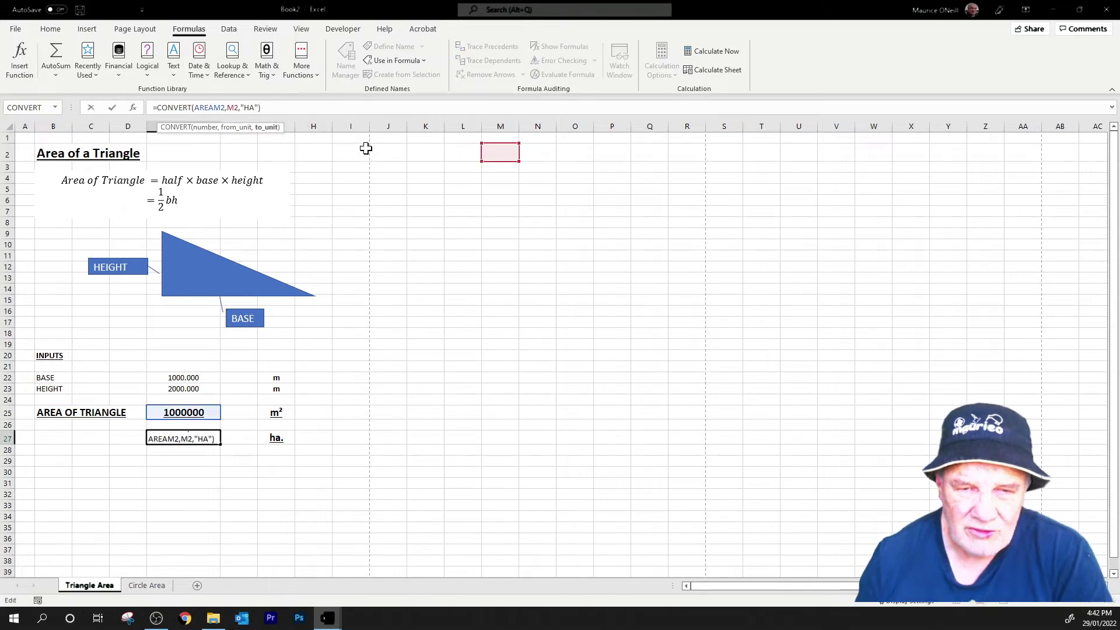
key(BackSpace)
key(BackSpace)
key(BackSpace)
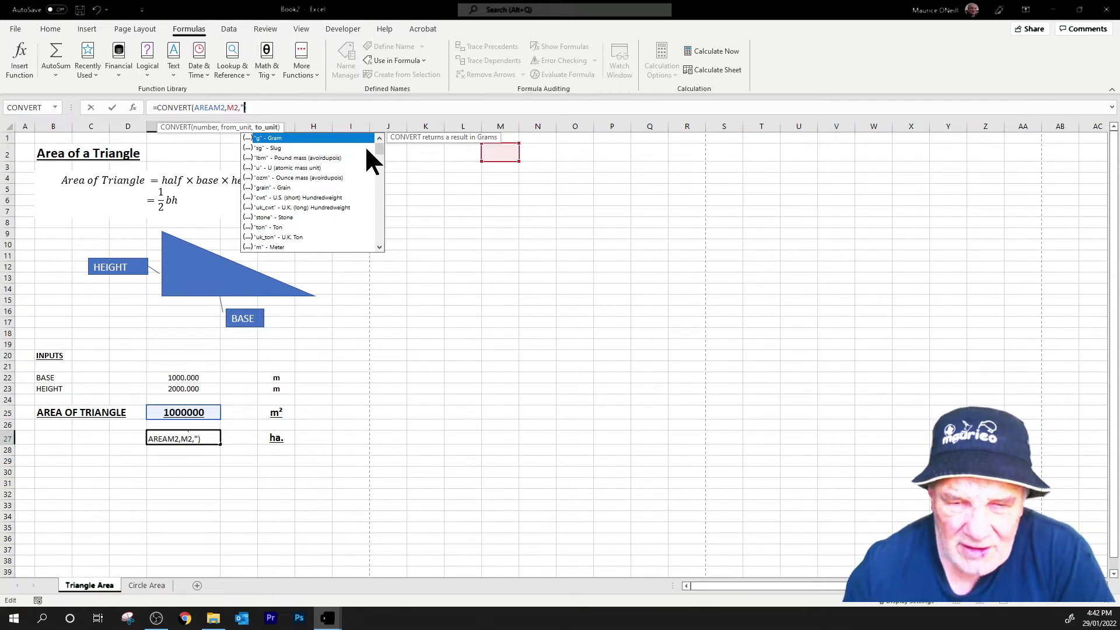
drag(379, 148, 384, 119)
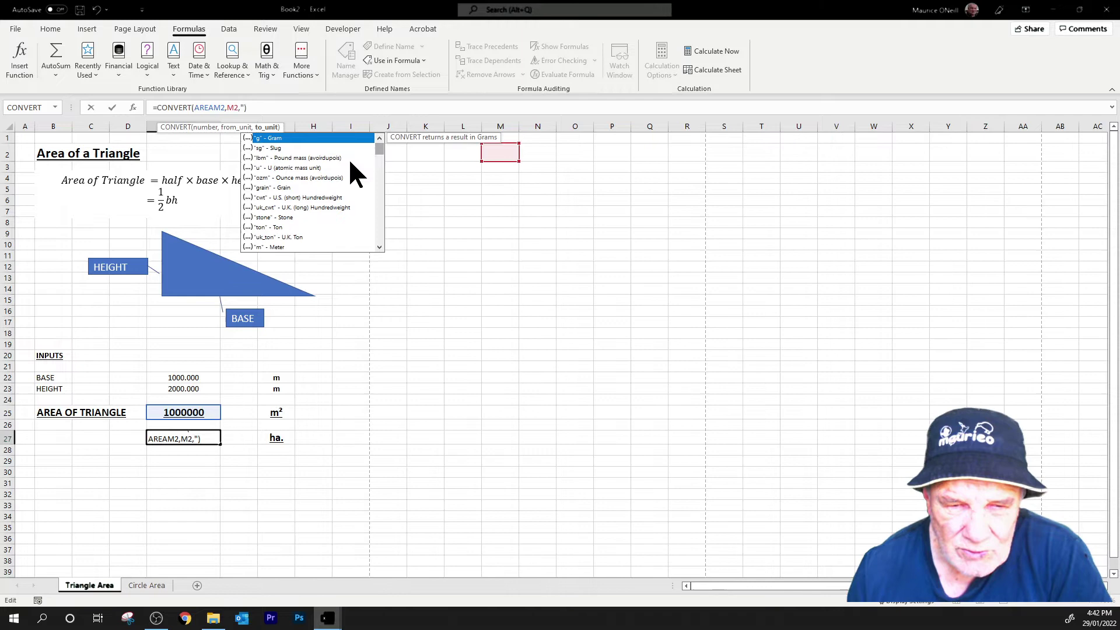
key(Return)
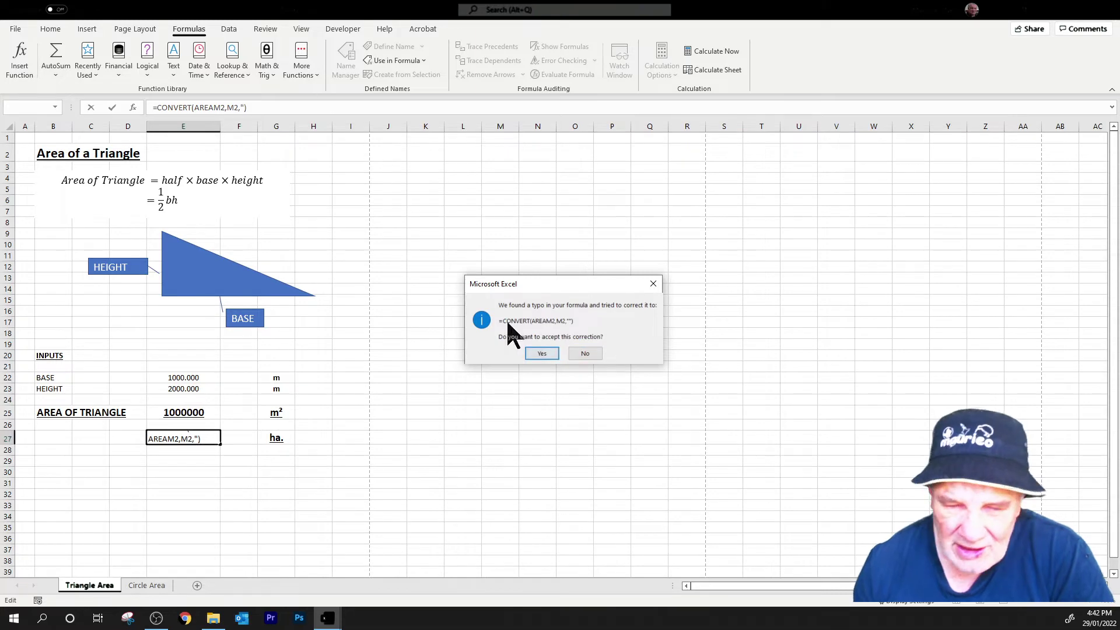
click(542, 353)
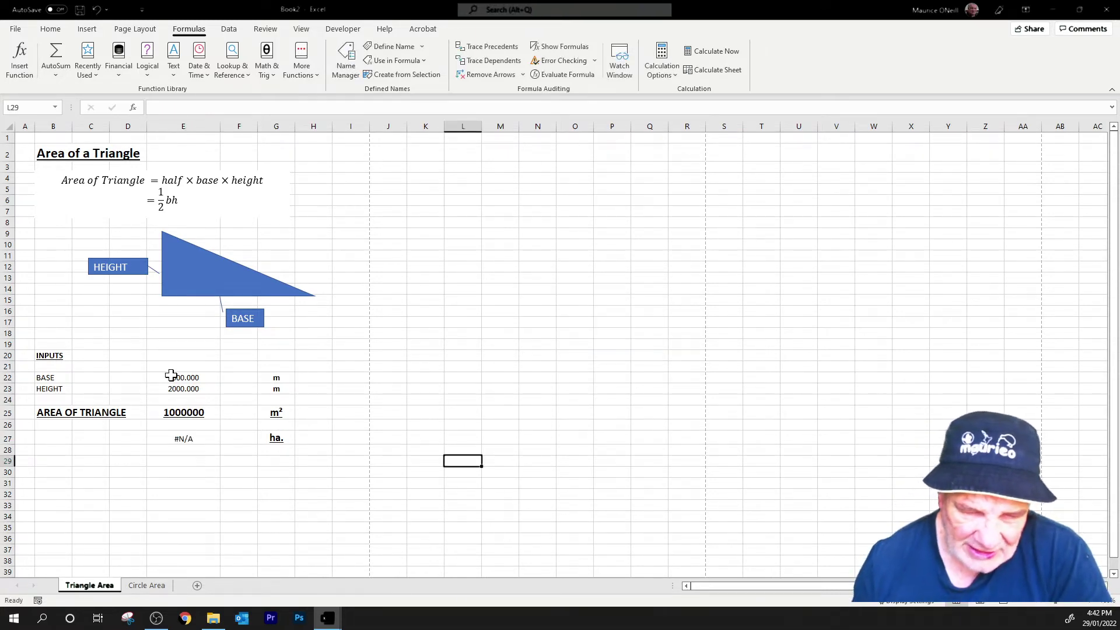
click(191, 425)
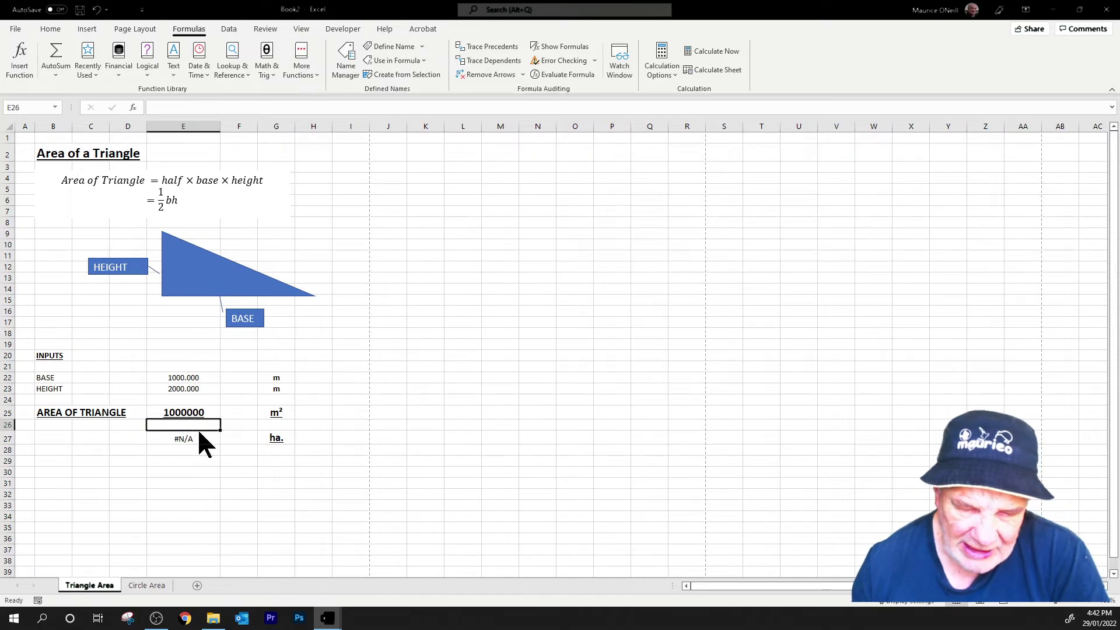
click(204, 437)
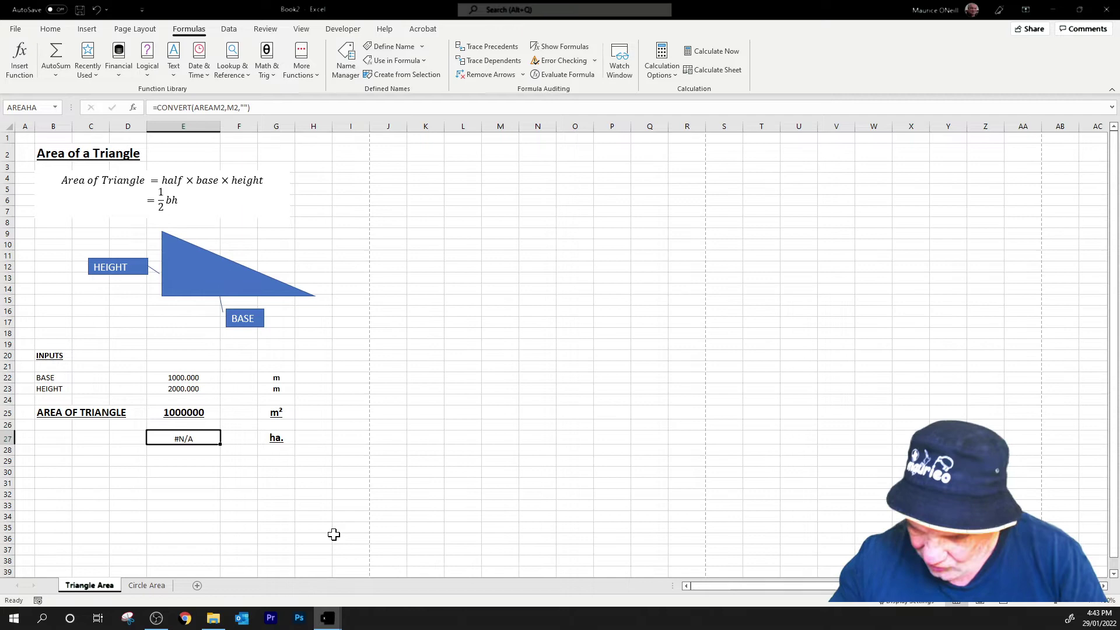
key(super+Left)
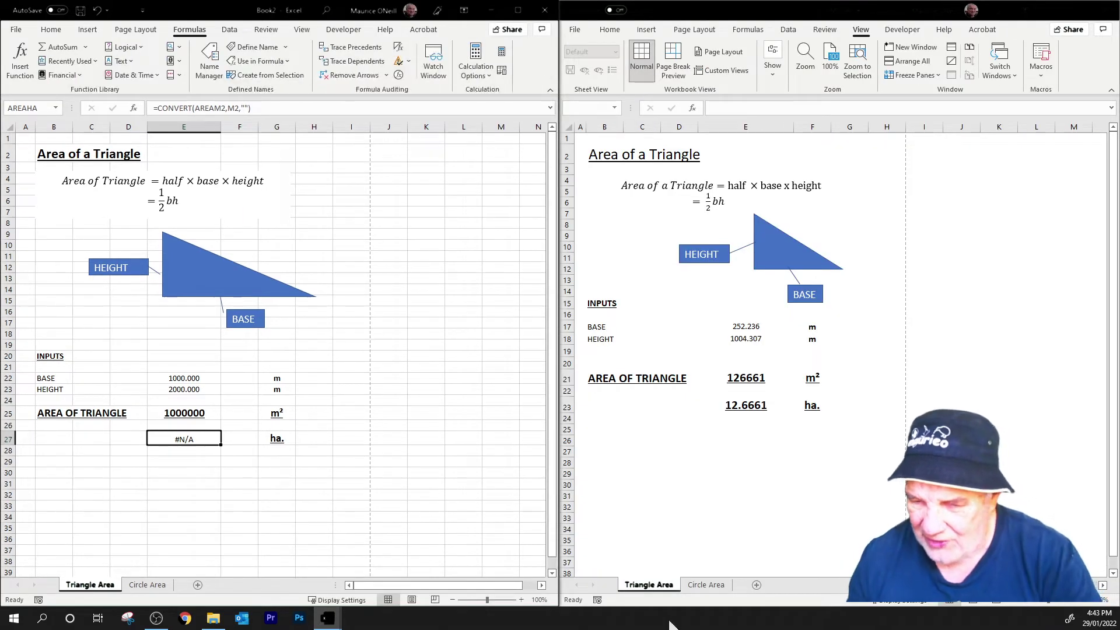
Step: Check the reference workbook's hectare formula and set E27's target unit to lowercase "ha"
click(754, 407)
click(752, 405)
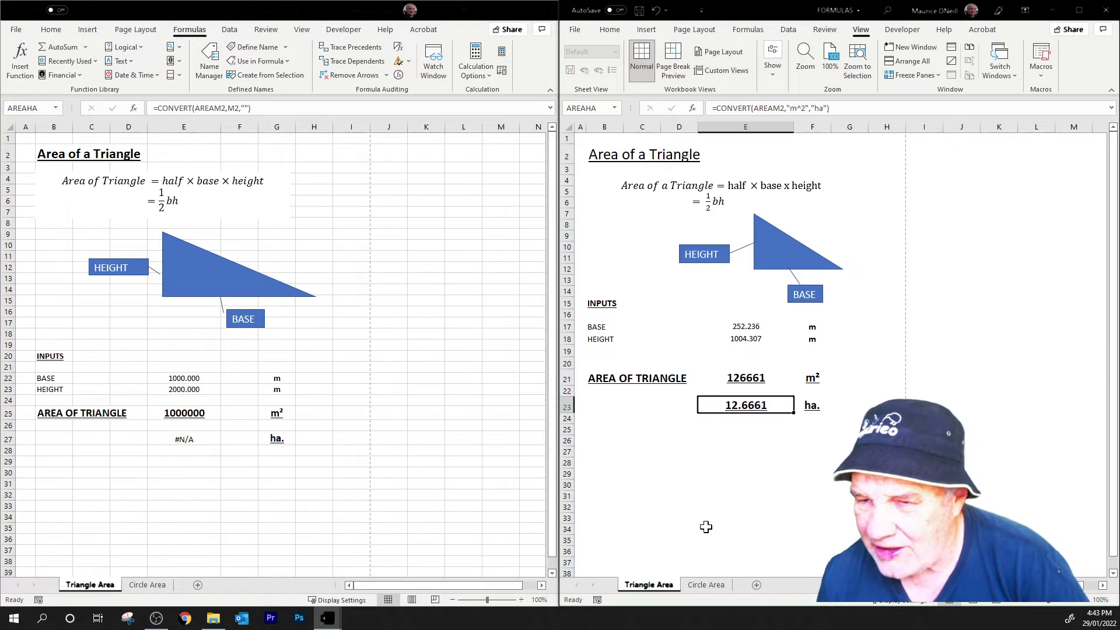
click(245, 108)
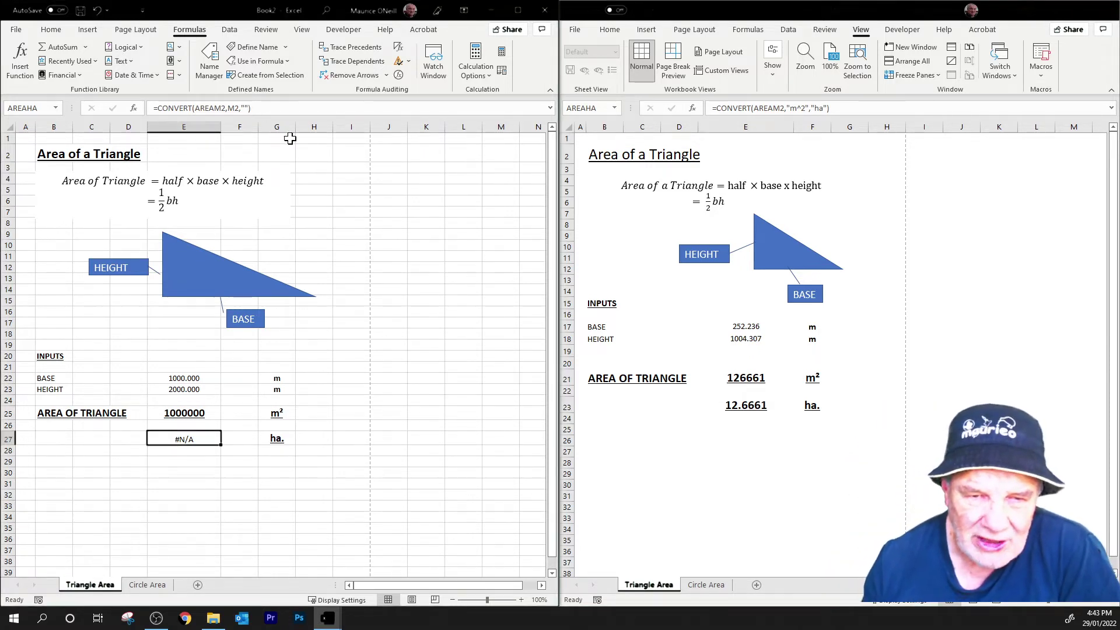
click(303, 108)
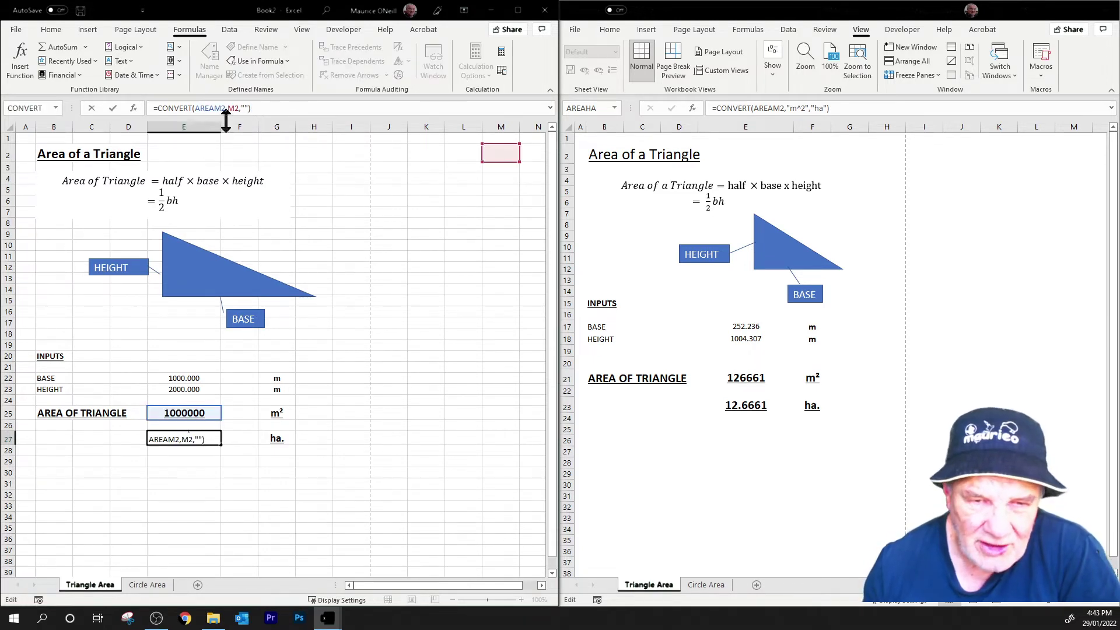
click(249, 109)
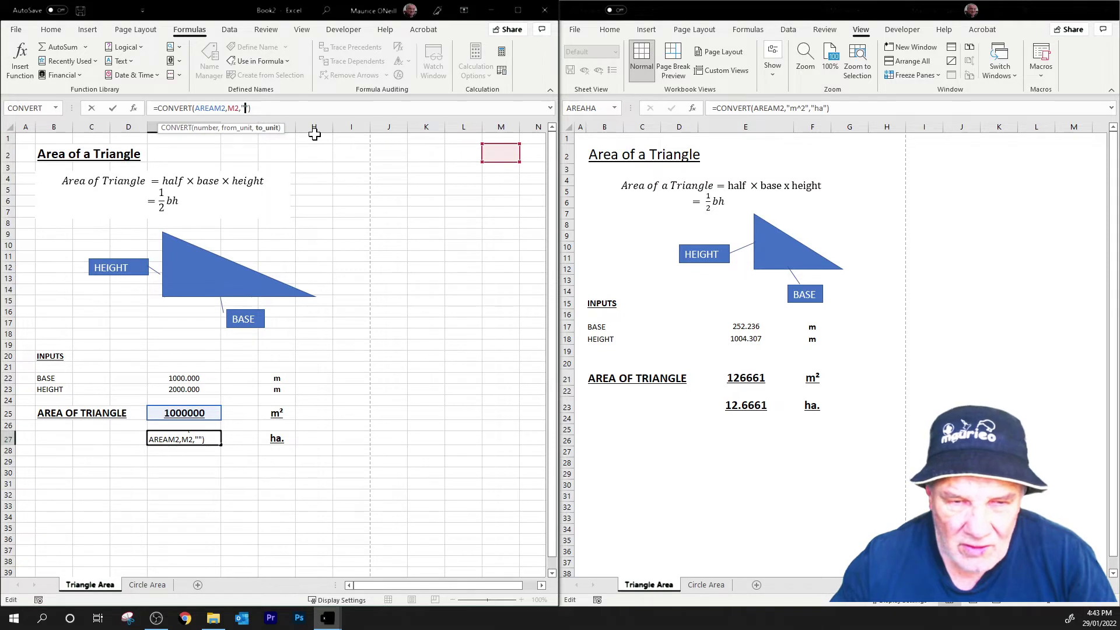
text(HA)
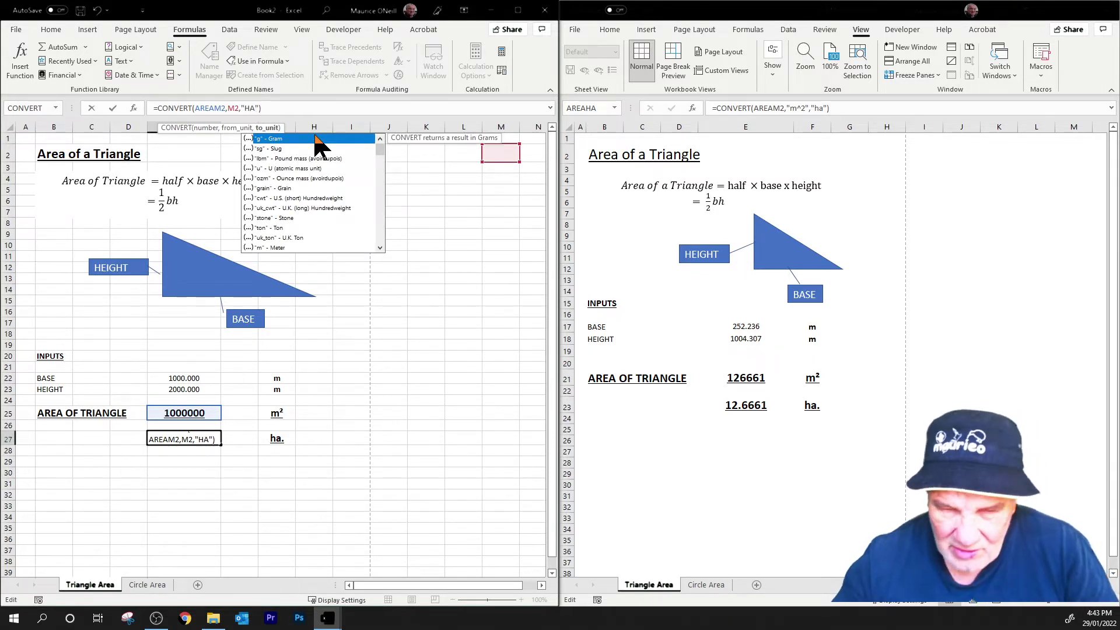
key(BackSpace)
key(BackSpace)
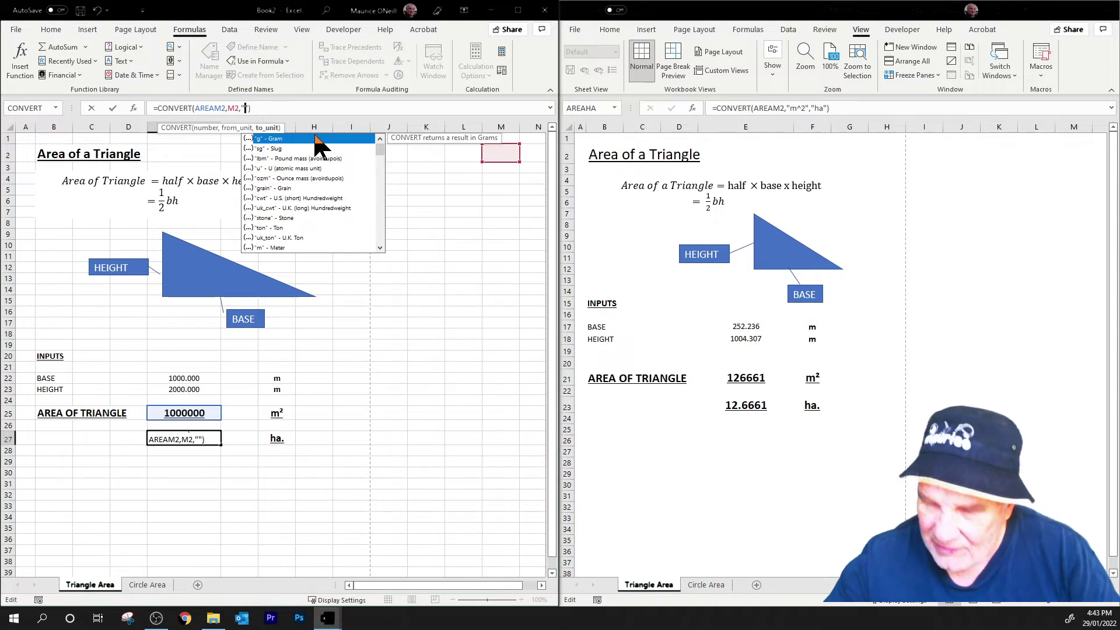
text(ha)
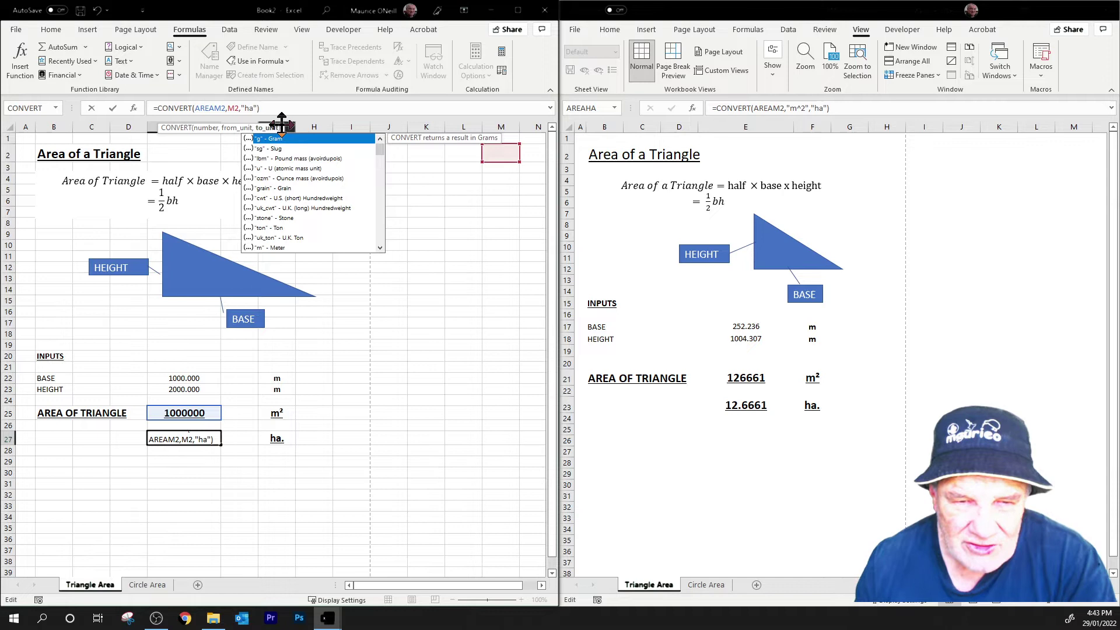
Step: Replace the M2 from-unit in E27's formula with m^2
click(239, 108)
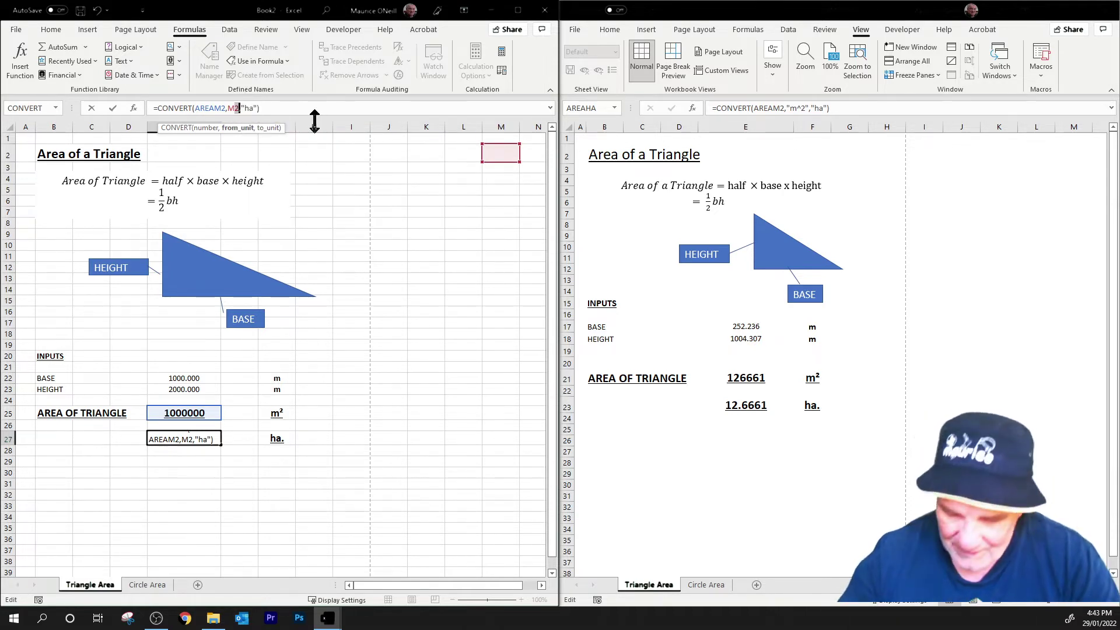
key(BackSpace)
key(BackSpace)
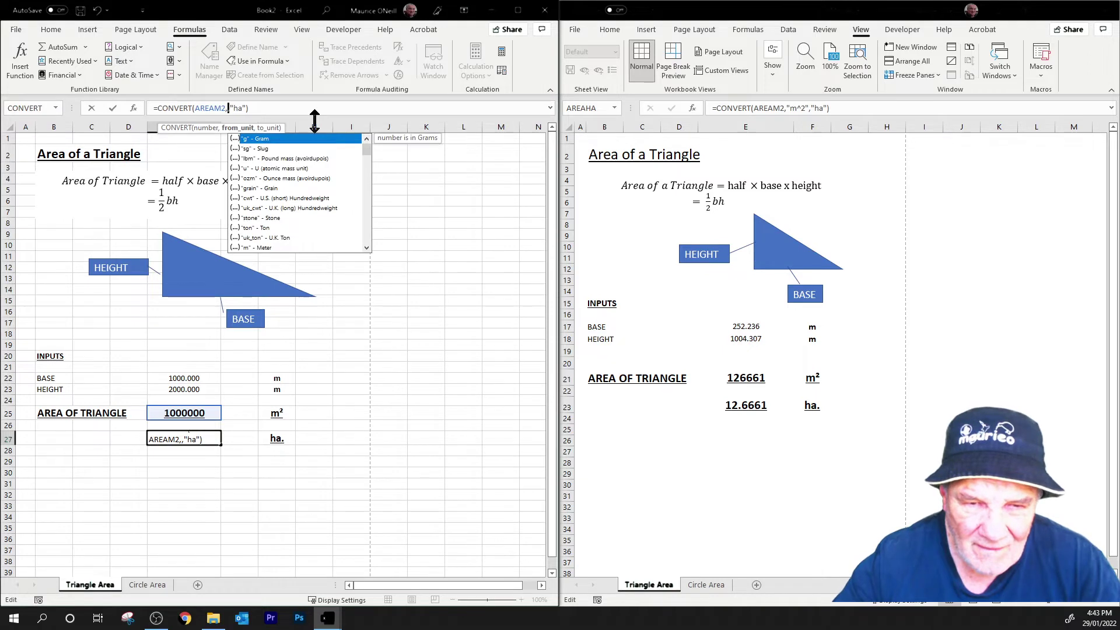
text(m)
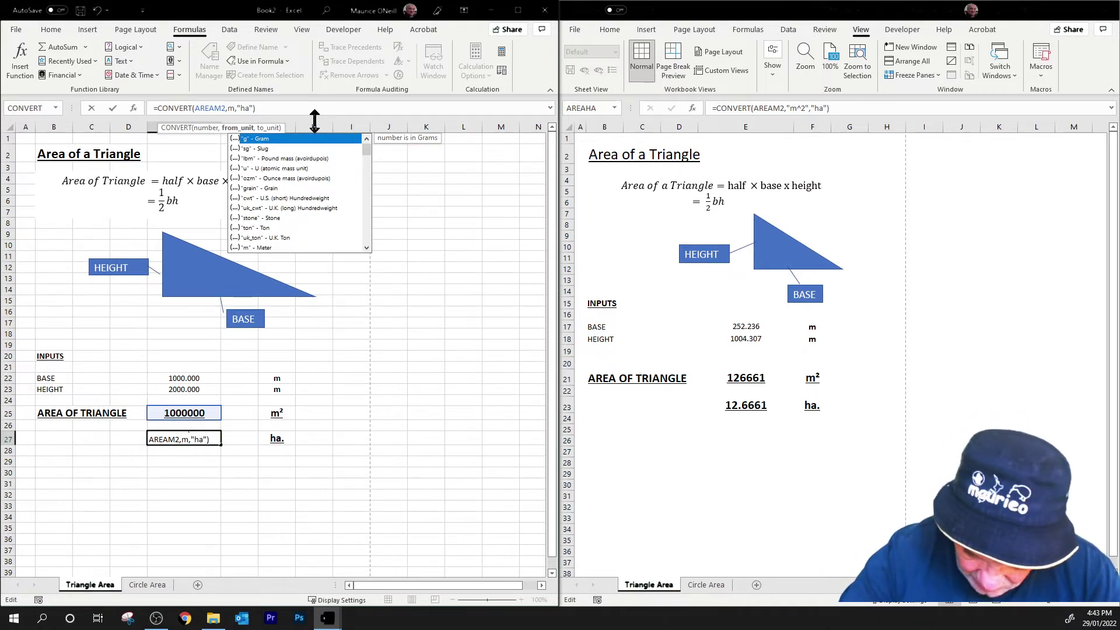
text(^2)
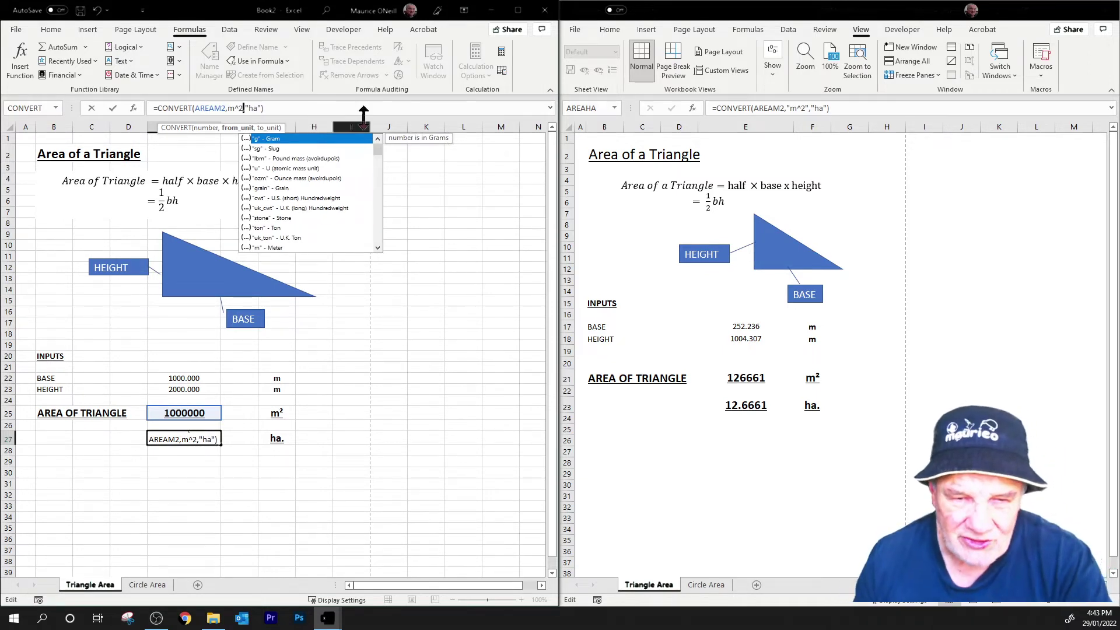
Step: Fix the #NAME? error by putting quotes around M^2 in E27's CONVERT formula
click(439, 318)
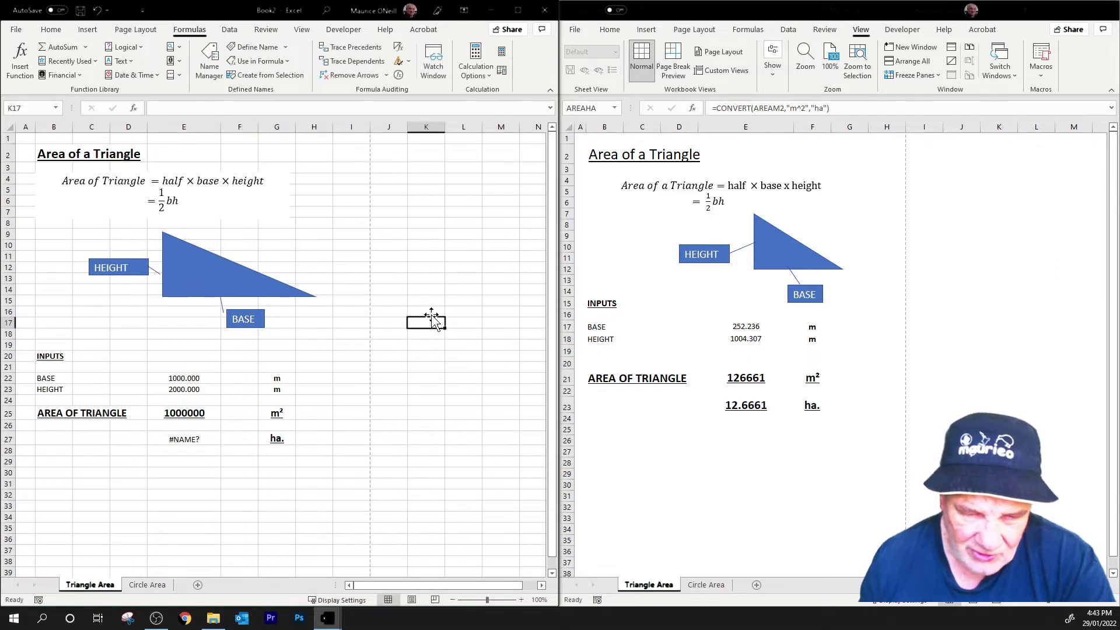
click(211, 439)
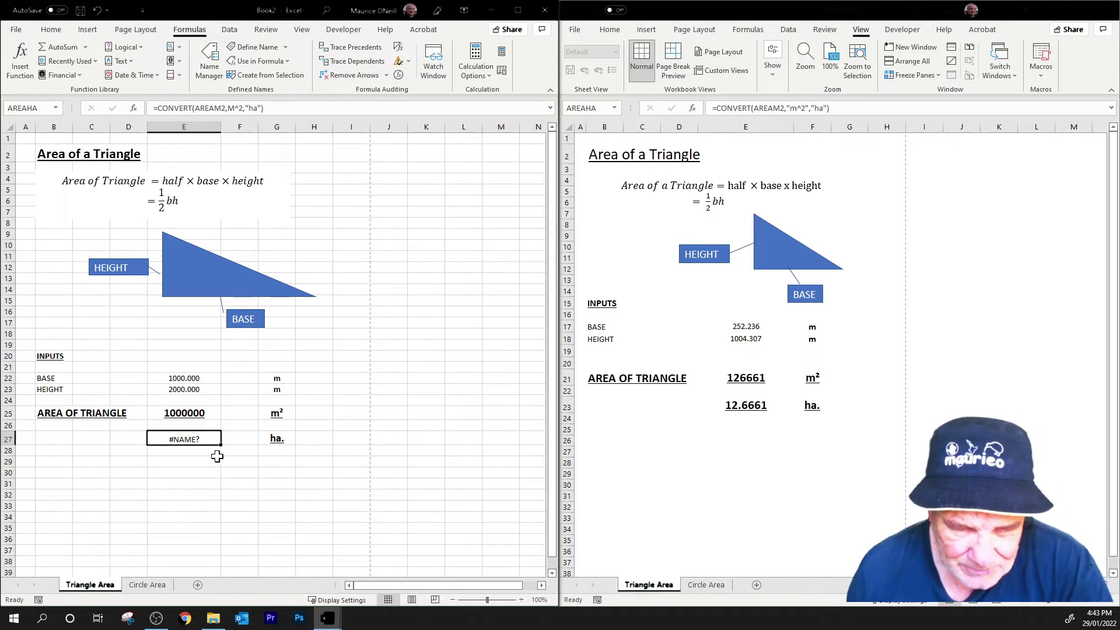
click(217, 460)
click(216, 441)
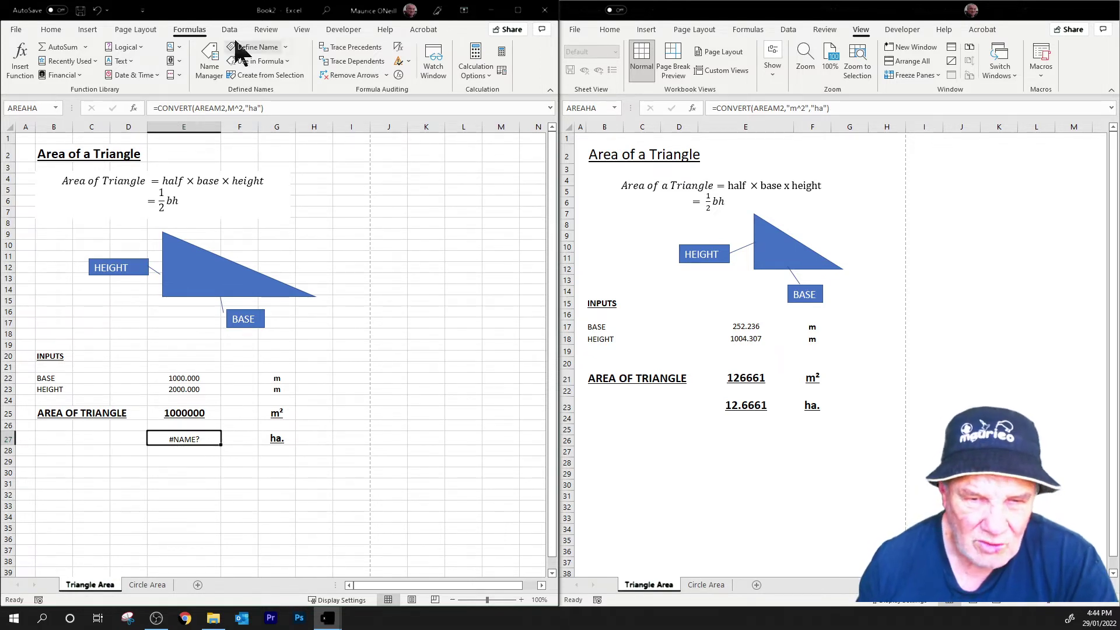
click(244, 107)
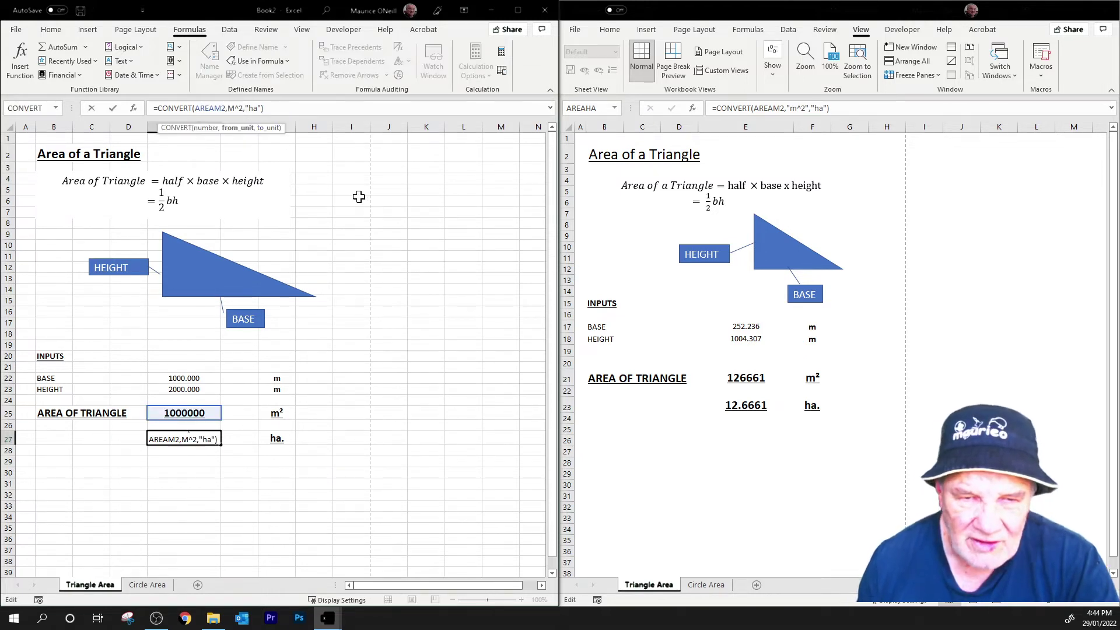
text(")
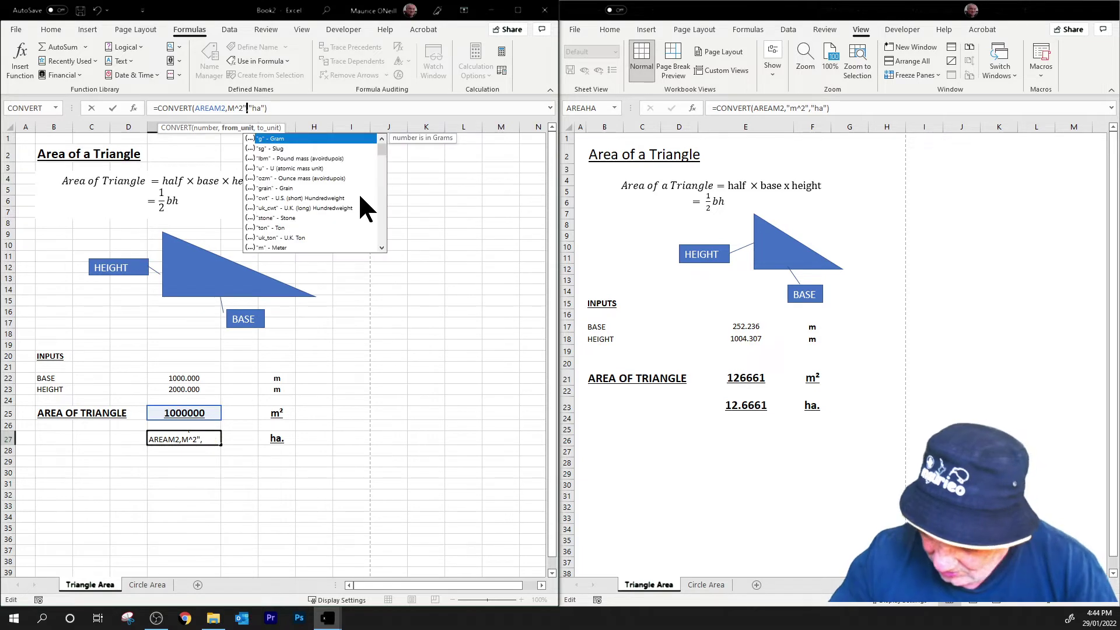
key(Left)
key(Left)
key(Left)
key(Left)
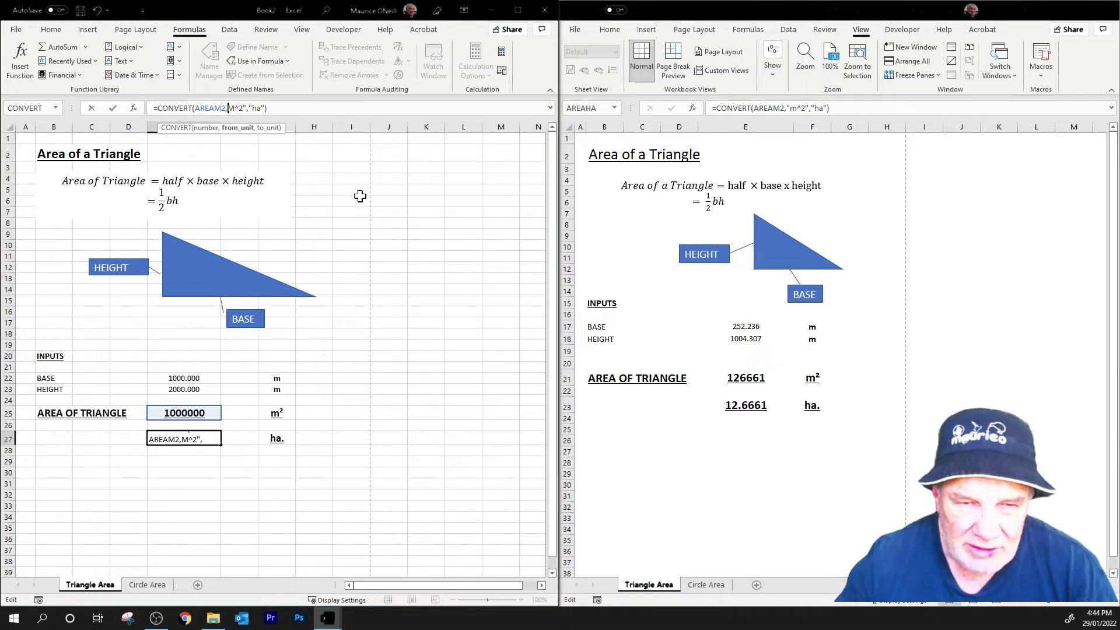
text(")
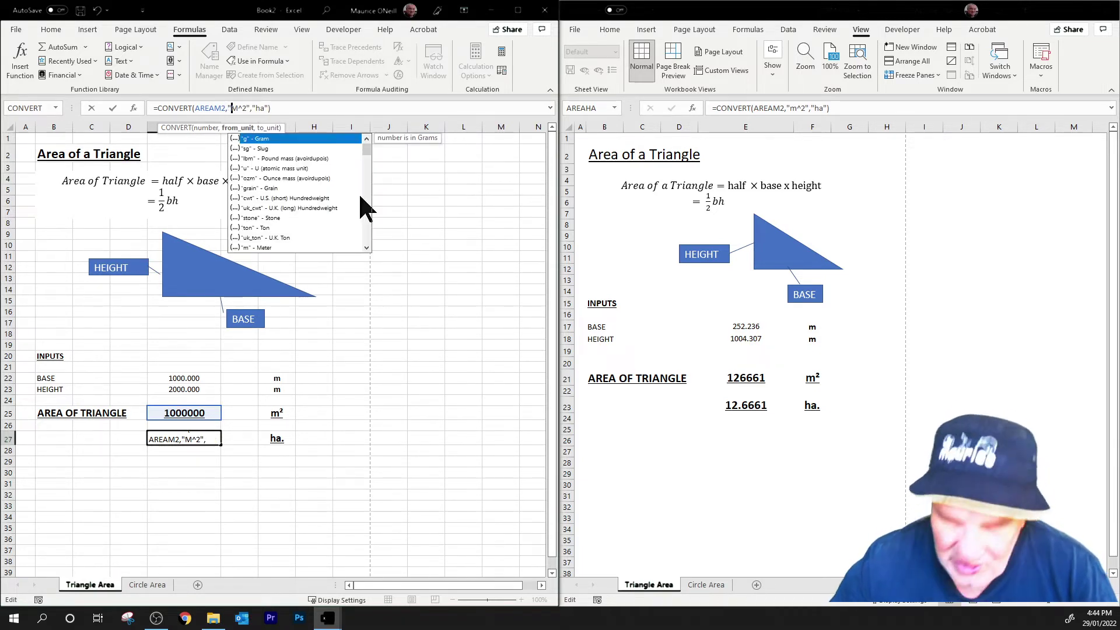
key(Return)
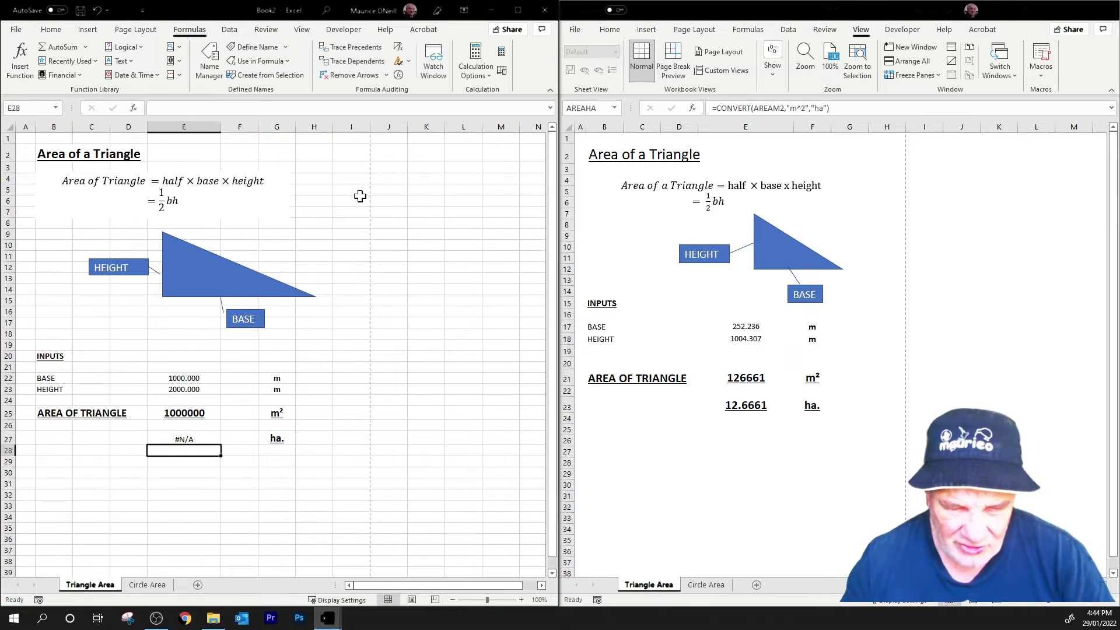
Step: Check E25's =0.5*BASE*HEIGHT formula, then clear the still-erroring E27 cell
click(198, 436)
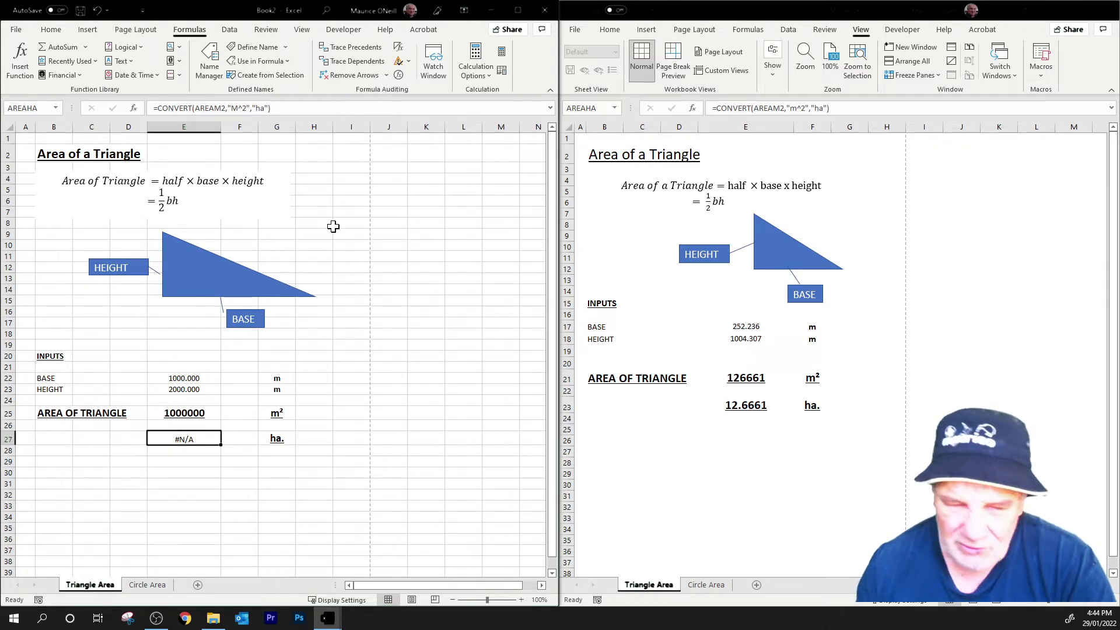
click(199, 415)
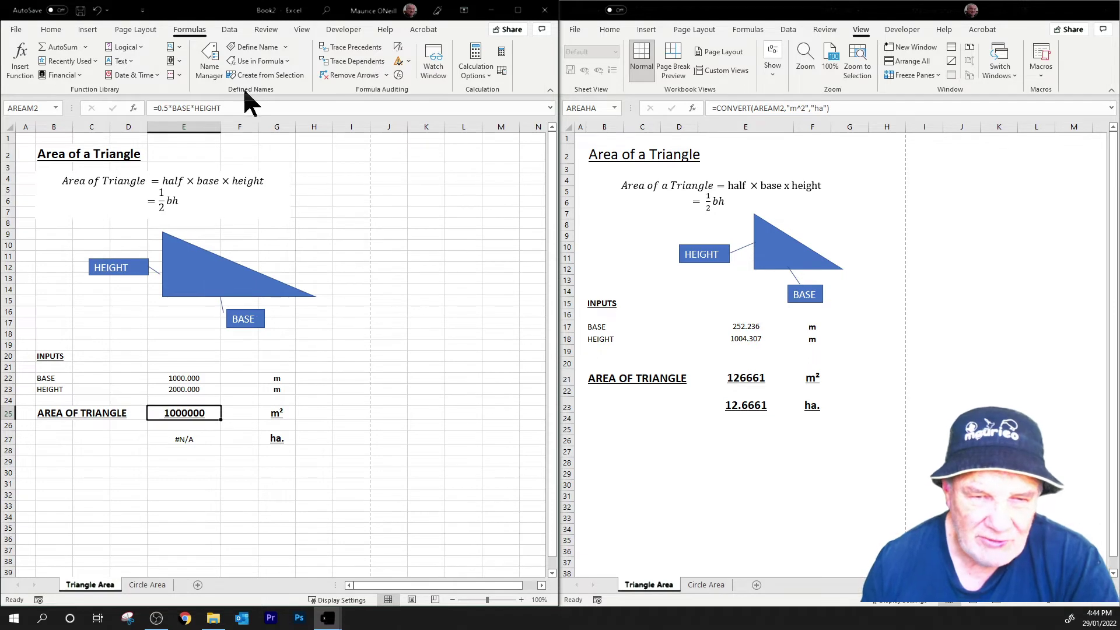
click(254, 111)
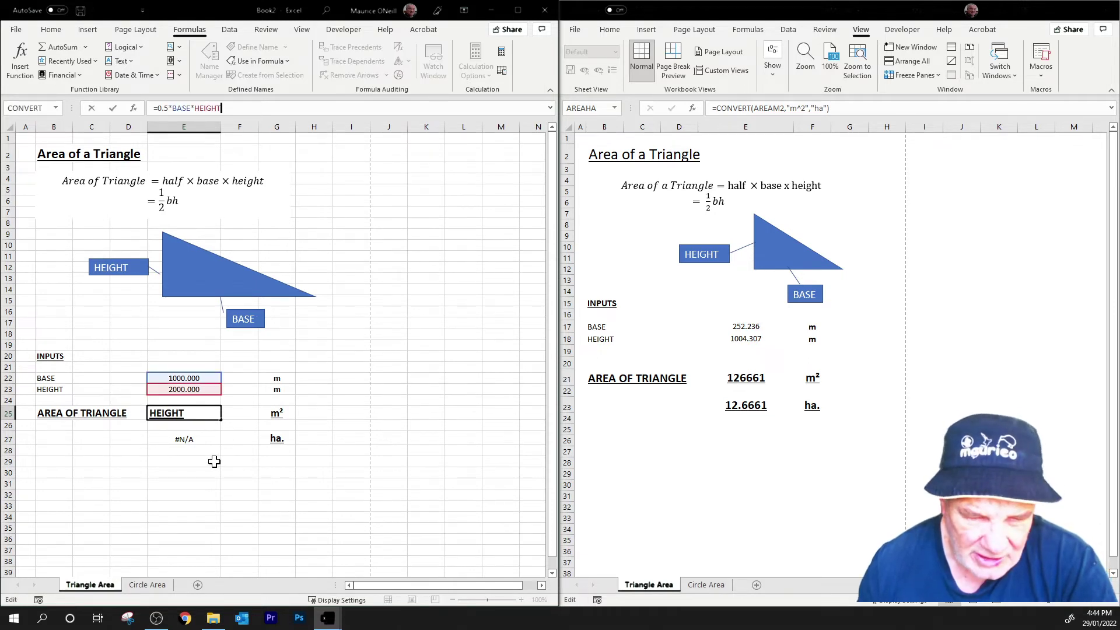
click(214, 440)
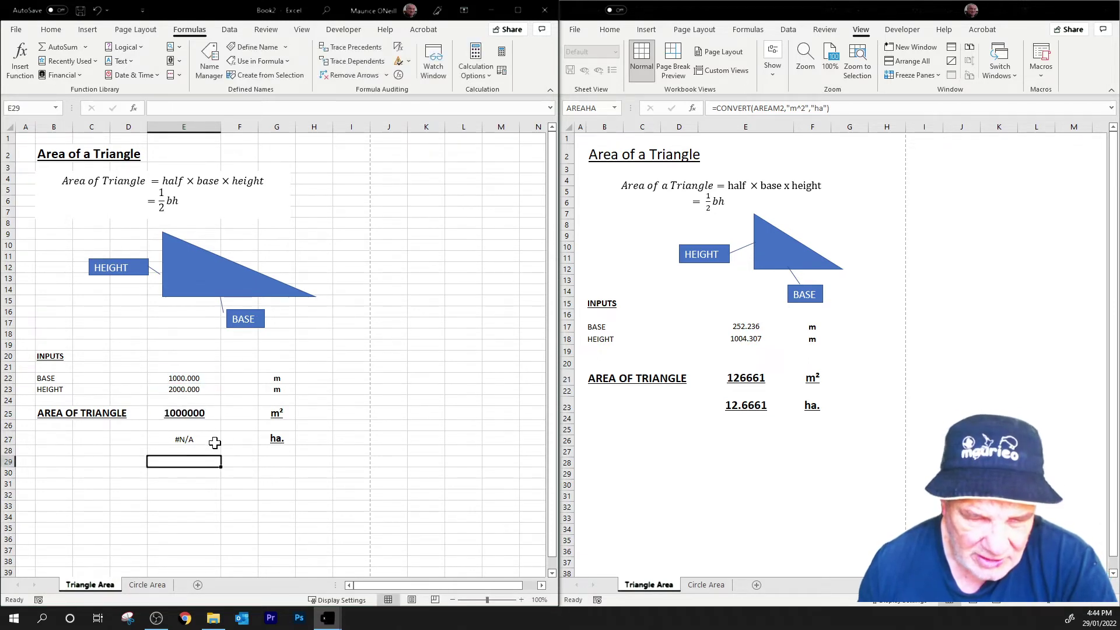
click(348, 109)
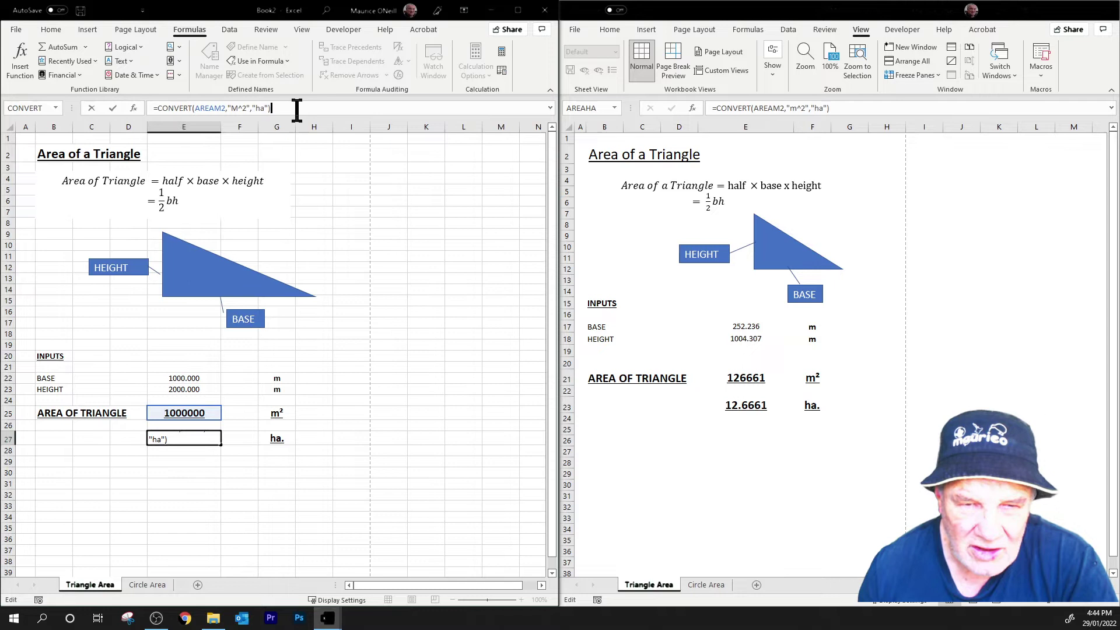
key(Return)
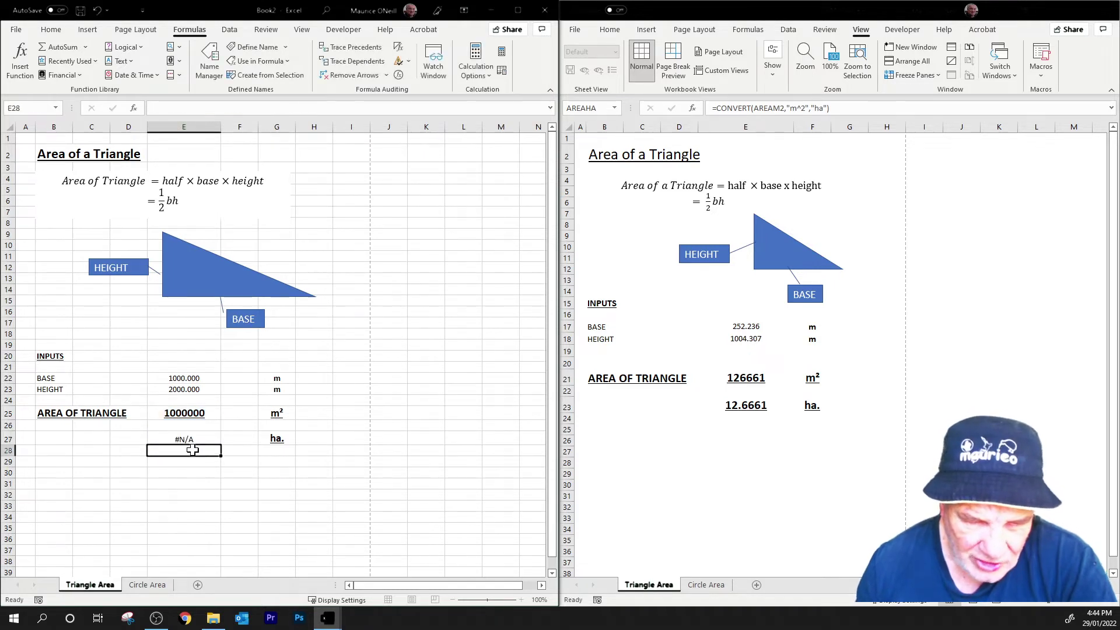
click(190, 437)
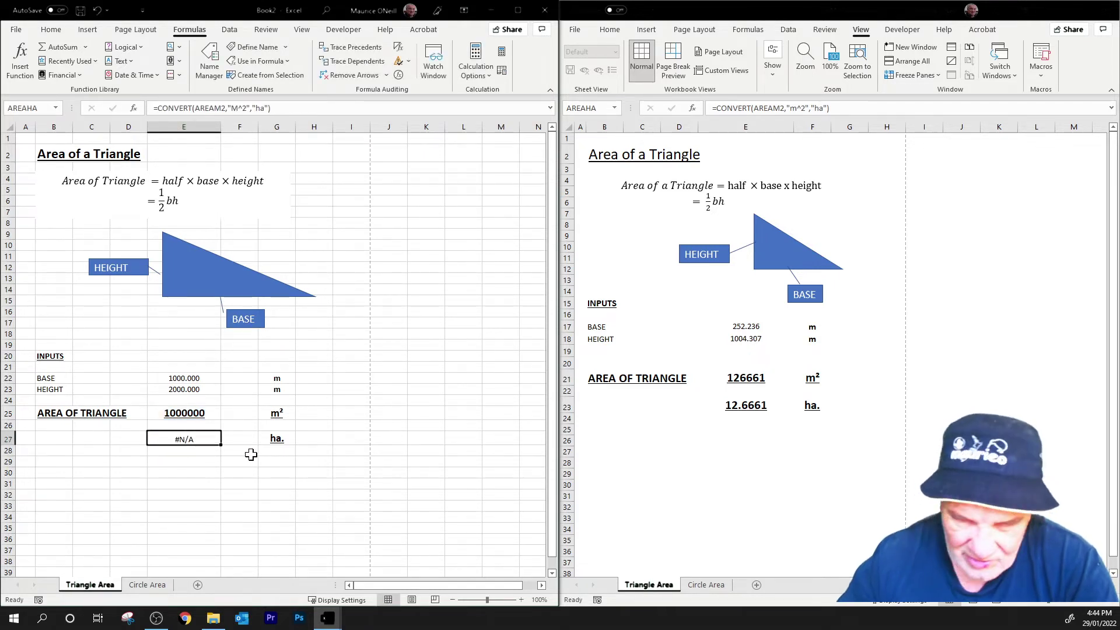
key(Delete)
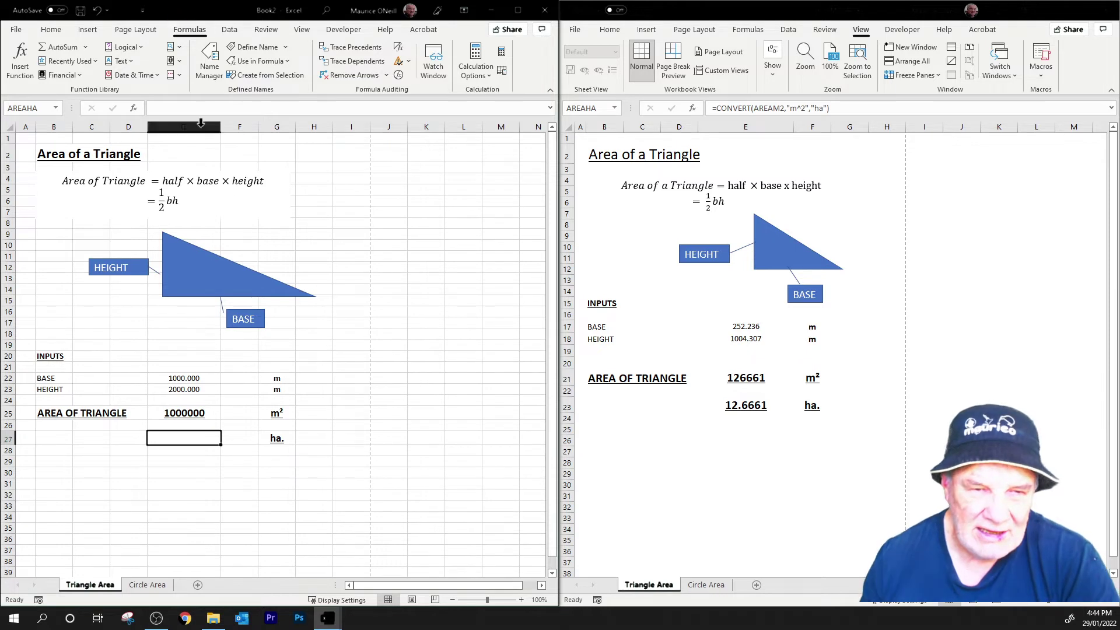
Step: Insert CONVERT into E27 again, using the triangle area in E25 as the number
click(24, 71)
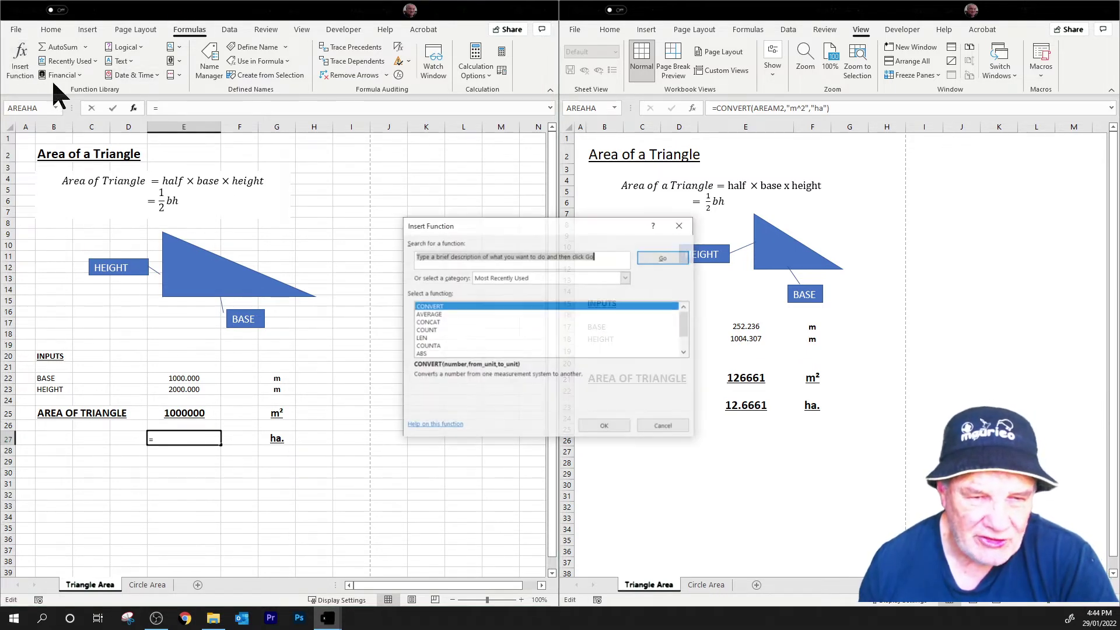
click(445, 307)
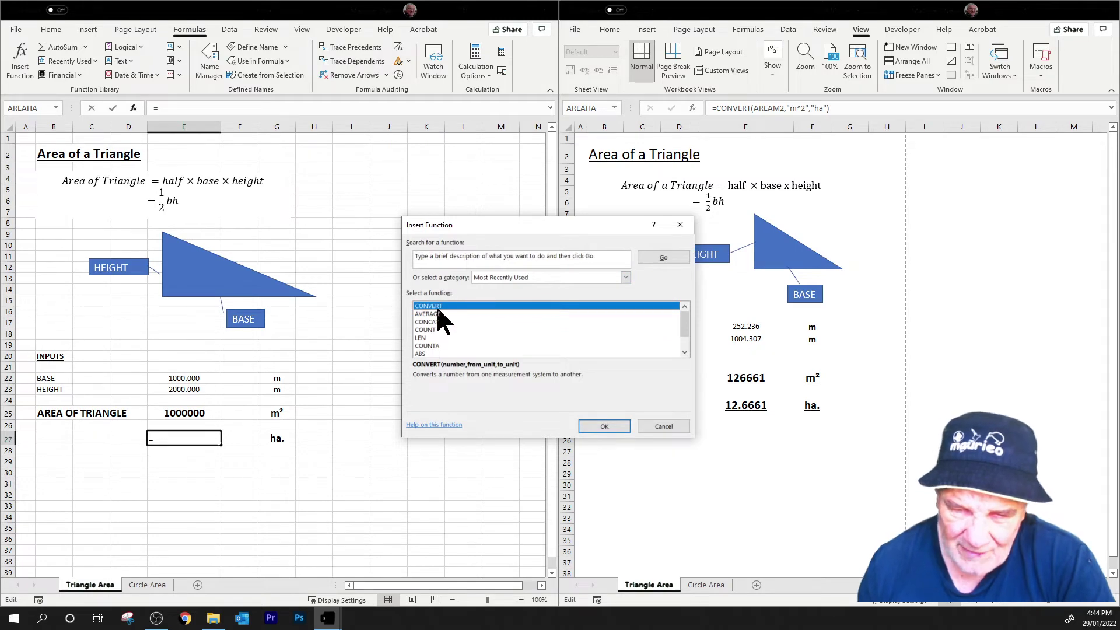
click(604, 426)
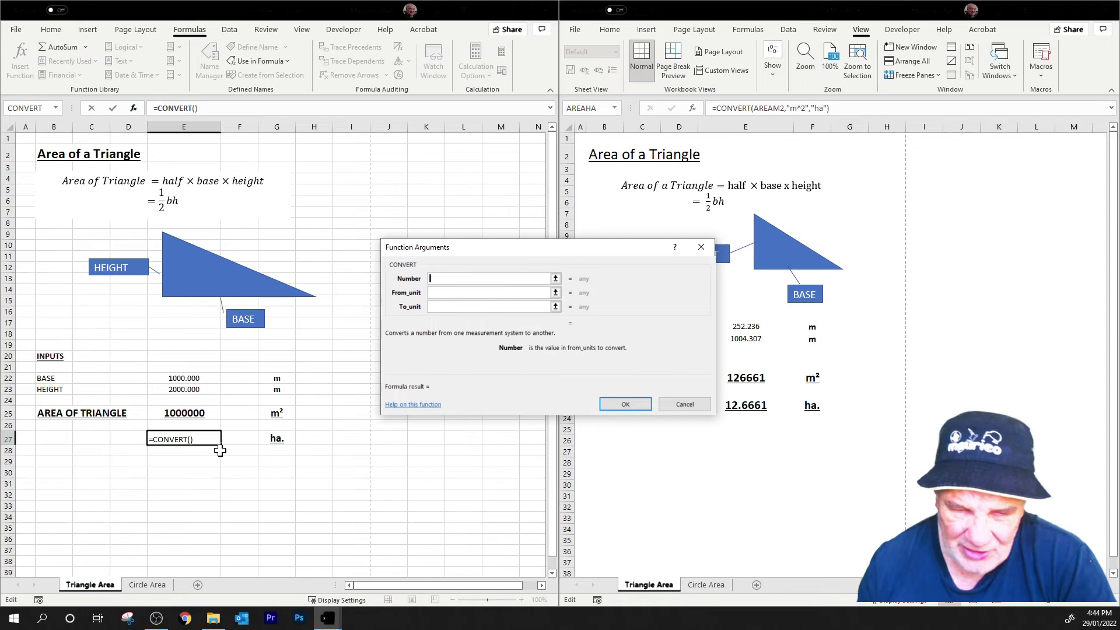
click(186, 413)
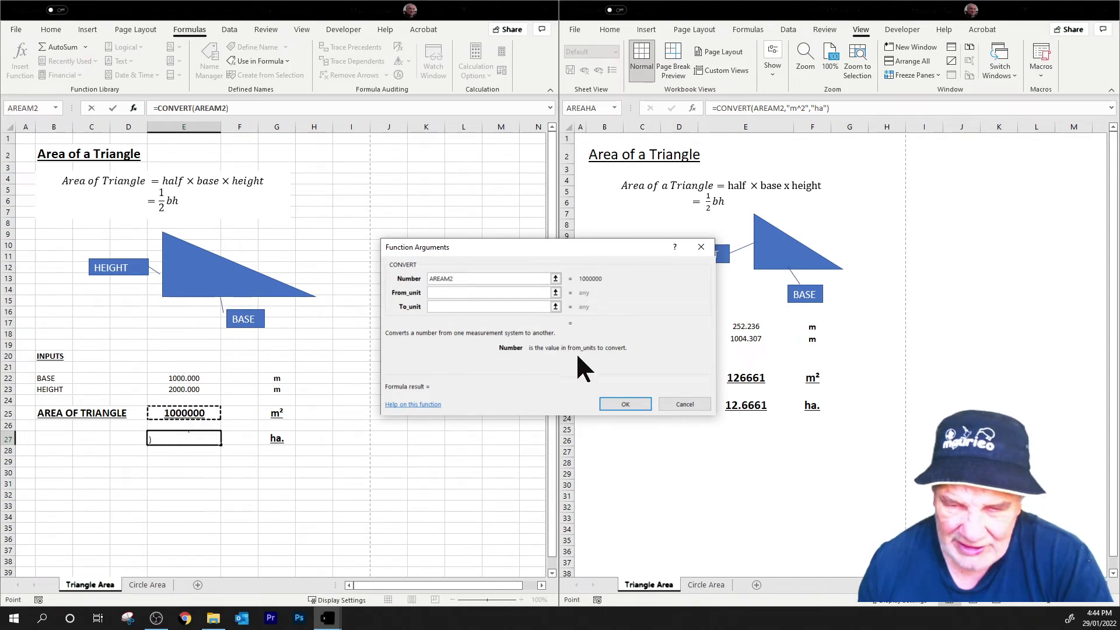
Step: Set the from unit to "m^2" and enter ha as the target unit
click(453, 293)
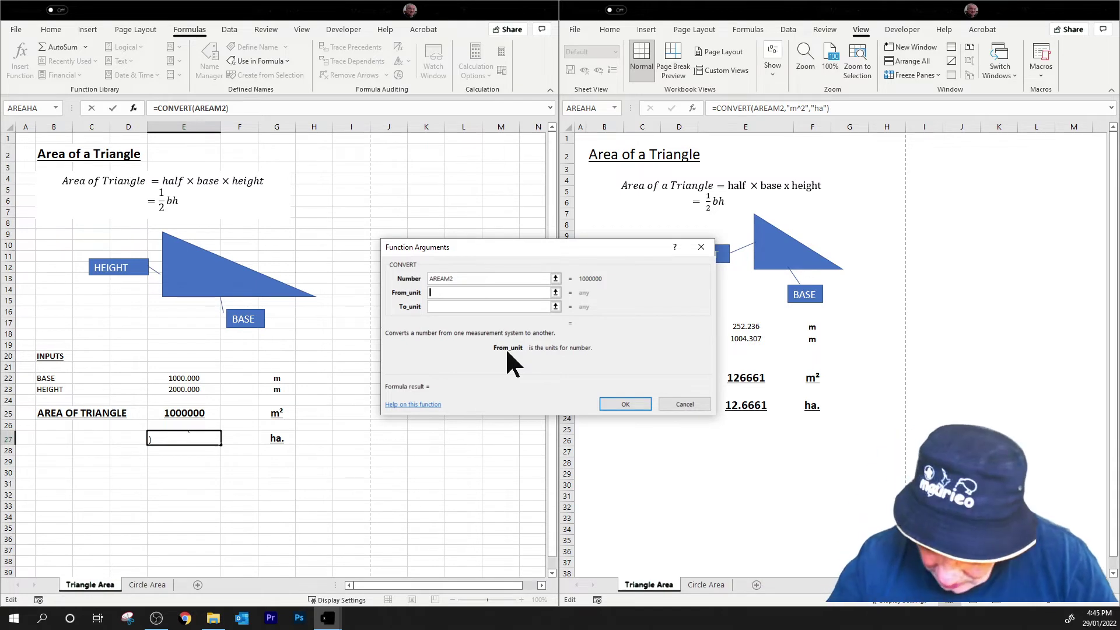
text("m)
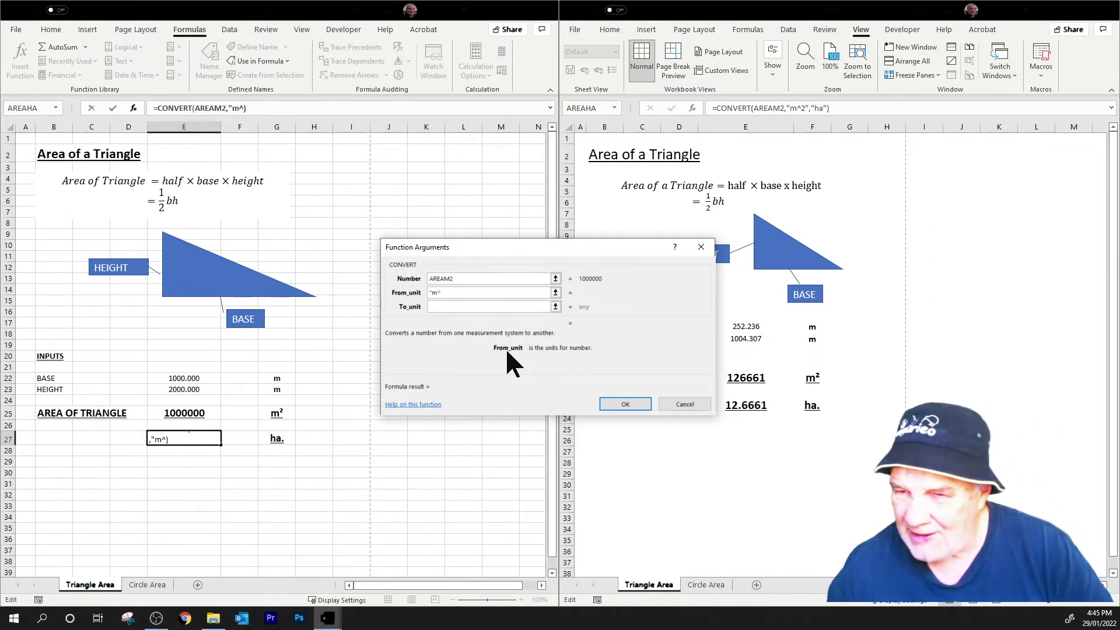
text(^)
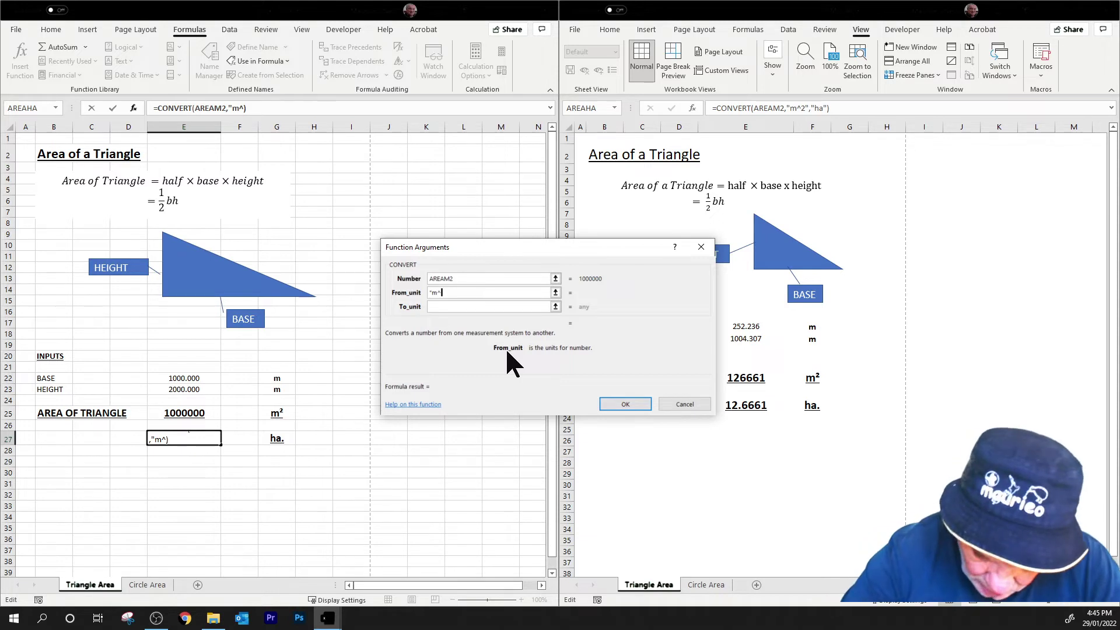
text(2)
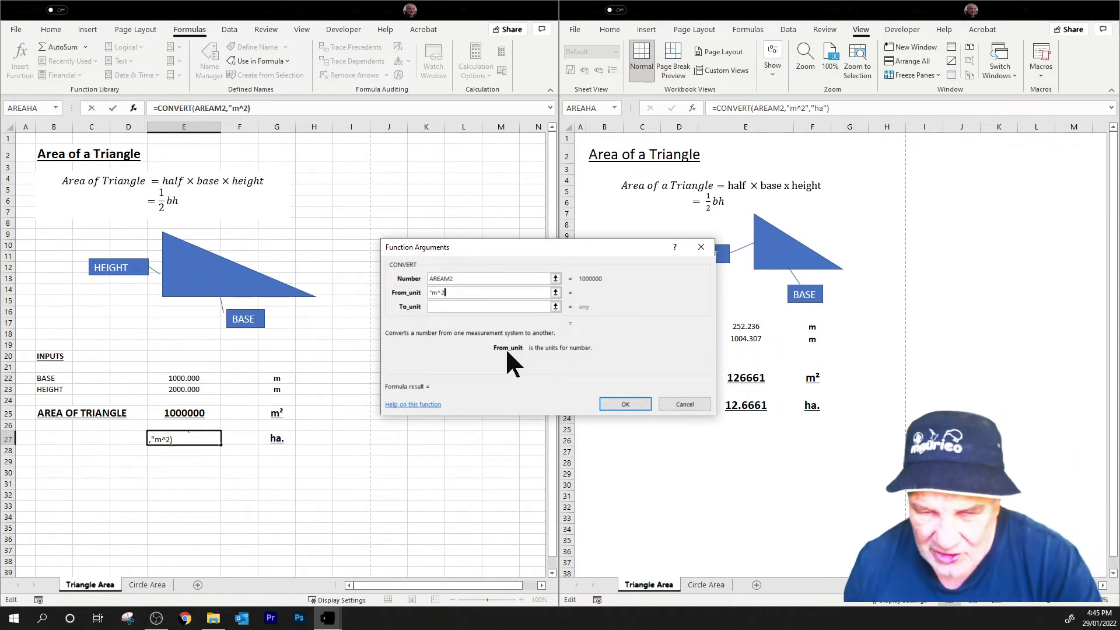
click(446, 307)
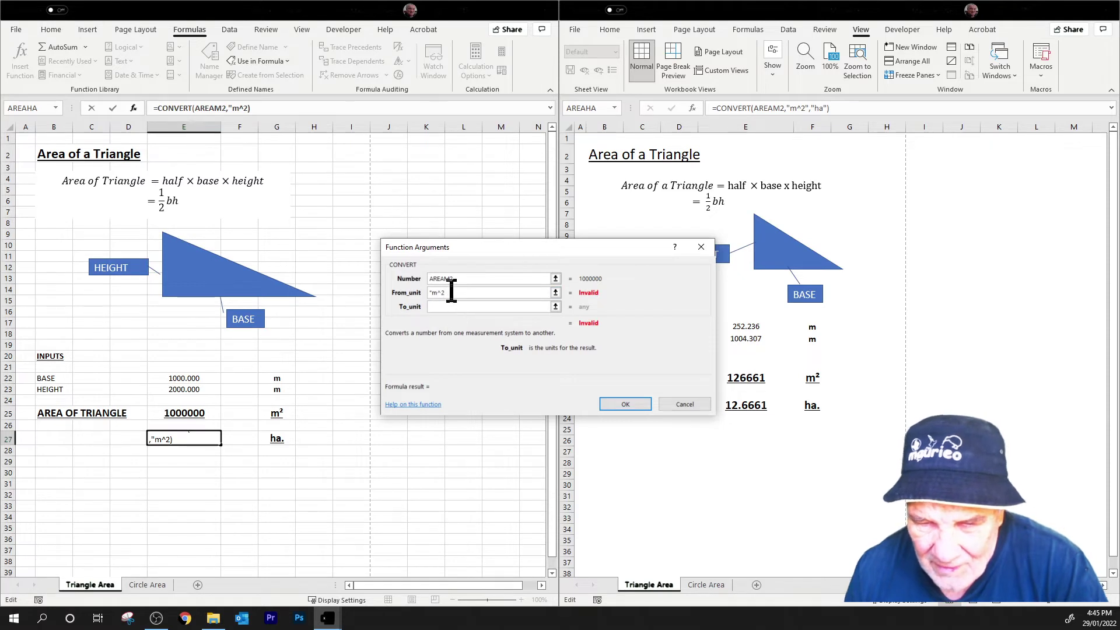
click(451, 291)
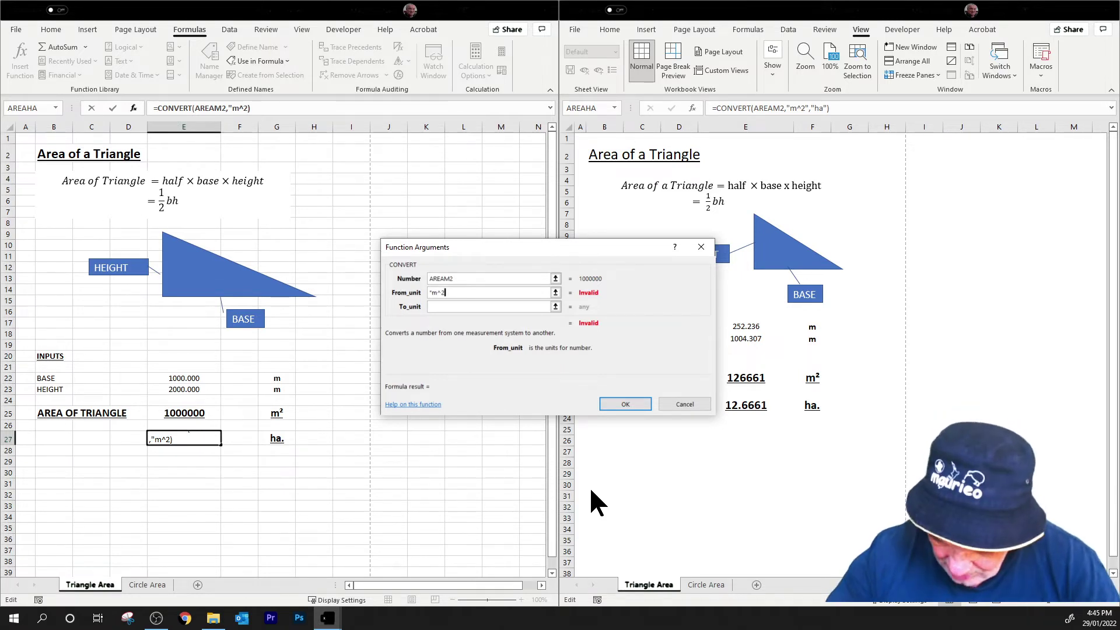
text(")
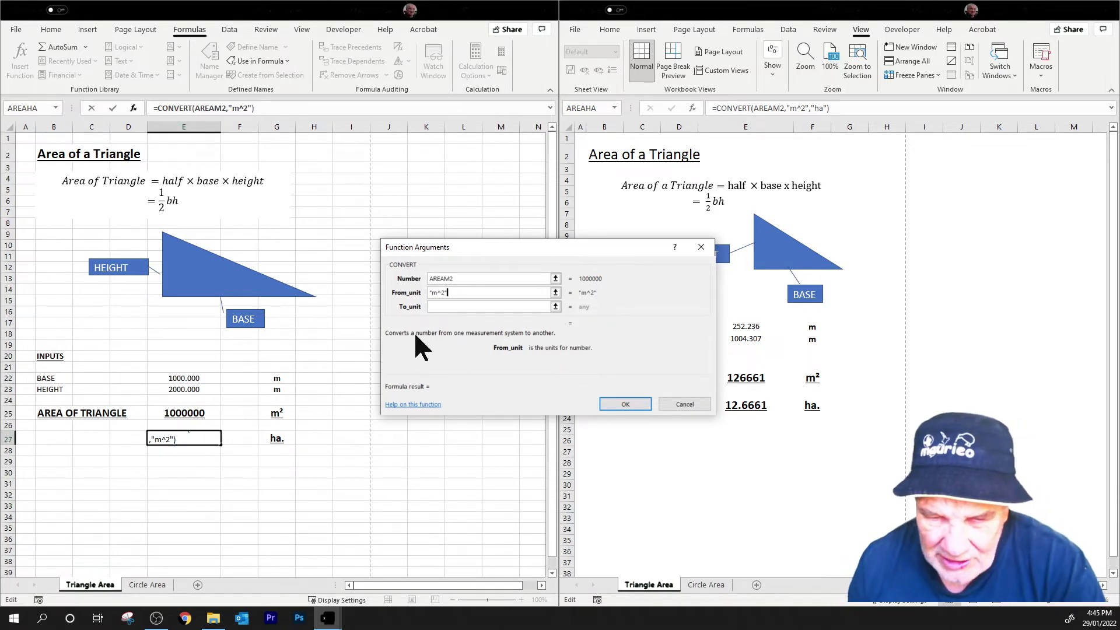
click(450, 305)
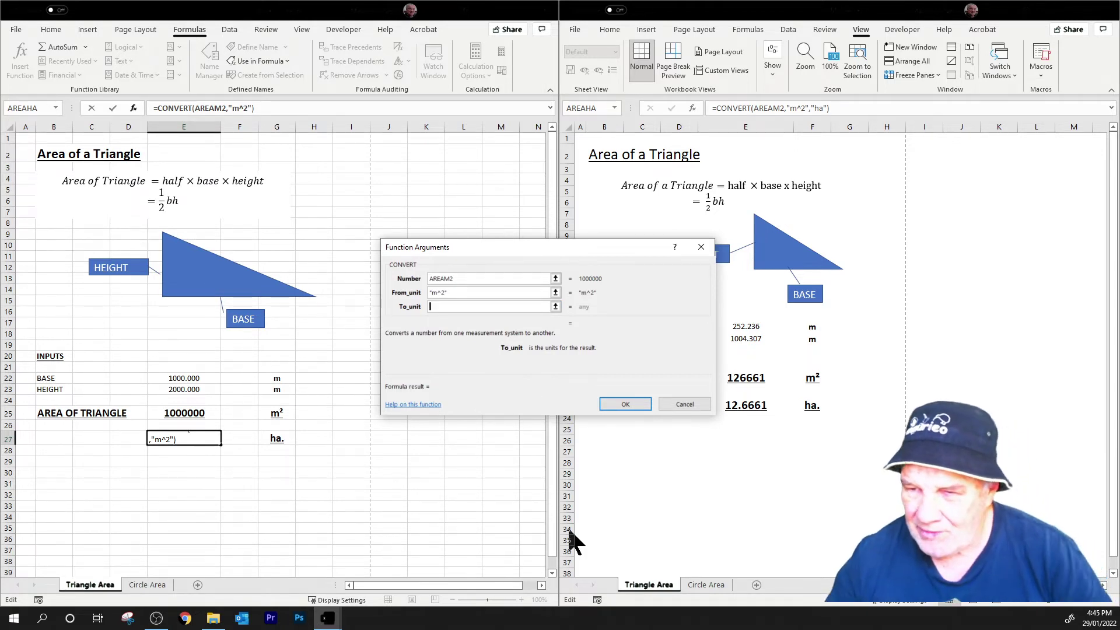
text(ha)
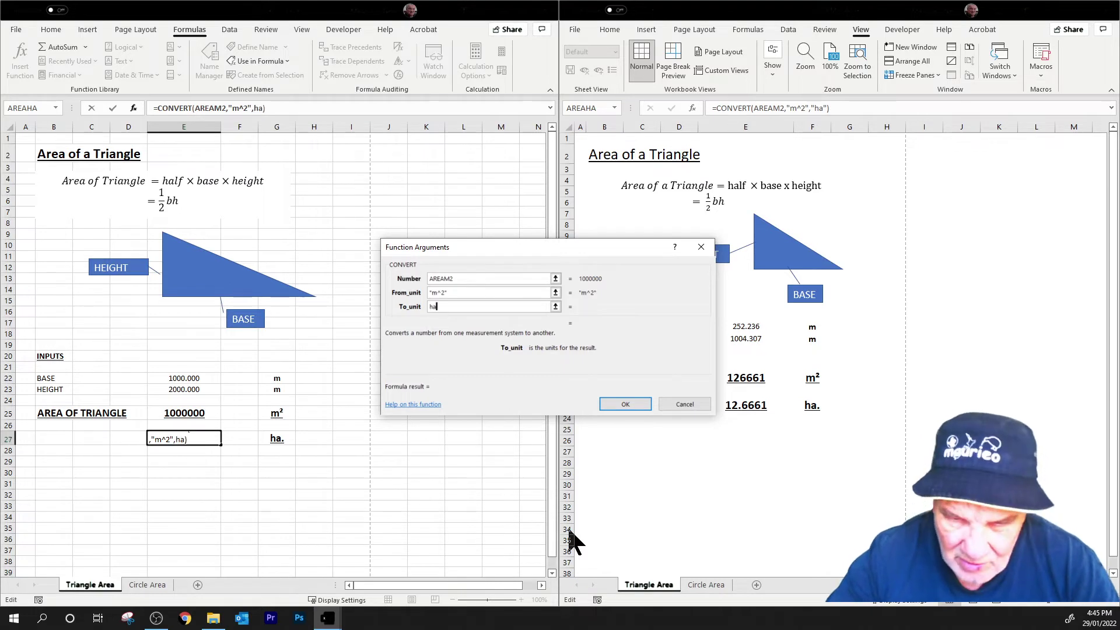
Step: Complete the =CONVERT(AREAM2,"m^2","ha") formula in E27 and add decimal places to its result
click(623, 402)
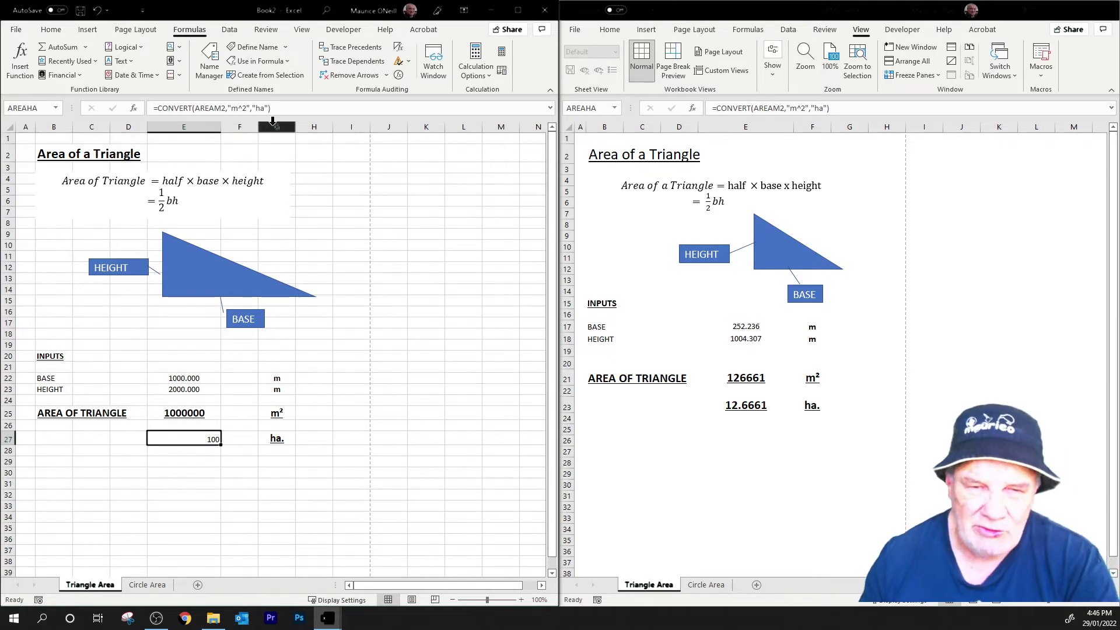
click(50, 30)
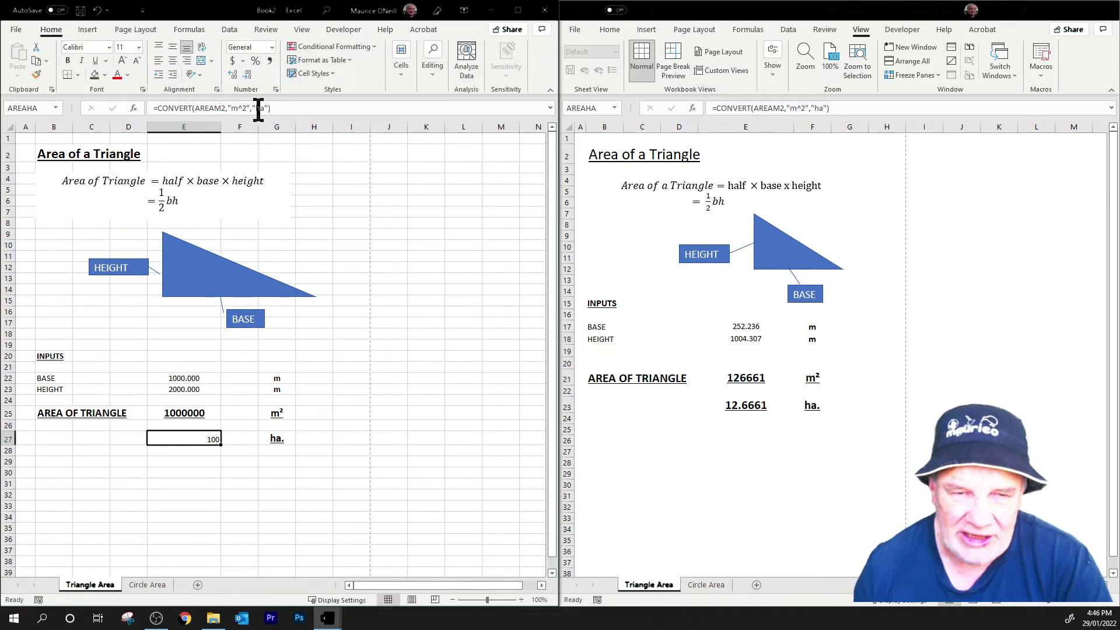
click(232, 75)
click(232, 76)
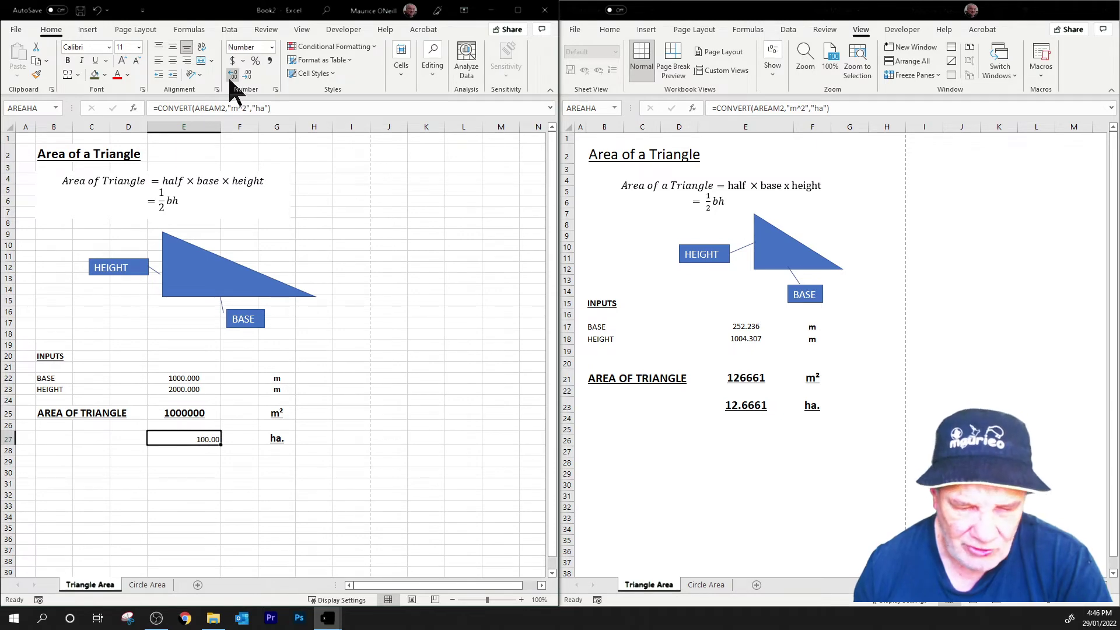
click(230, 75)
click(230, 76)
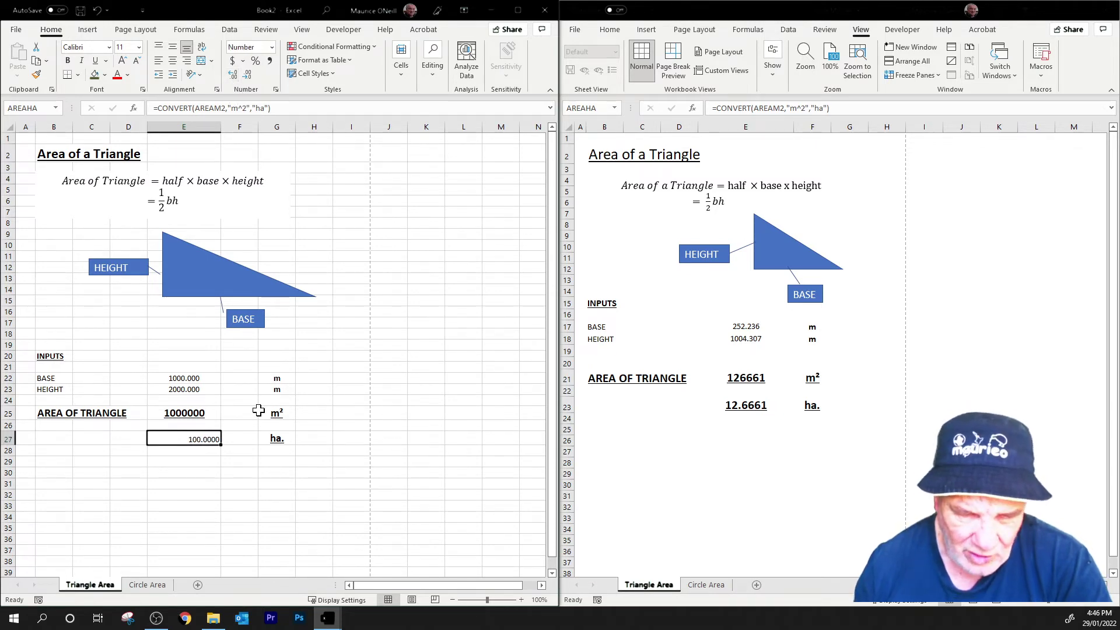
click(248, 460)
Step: Copy E25's bold area formatting onto E27 and display the hectare result as 100.0000
click(191, 410)
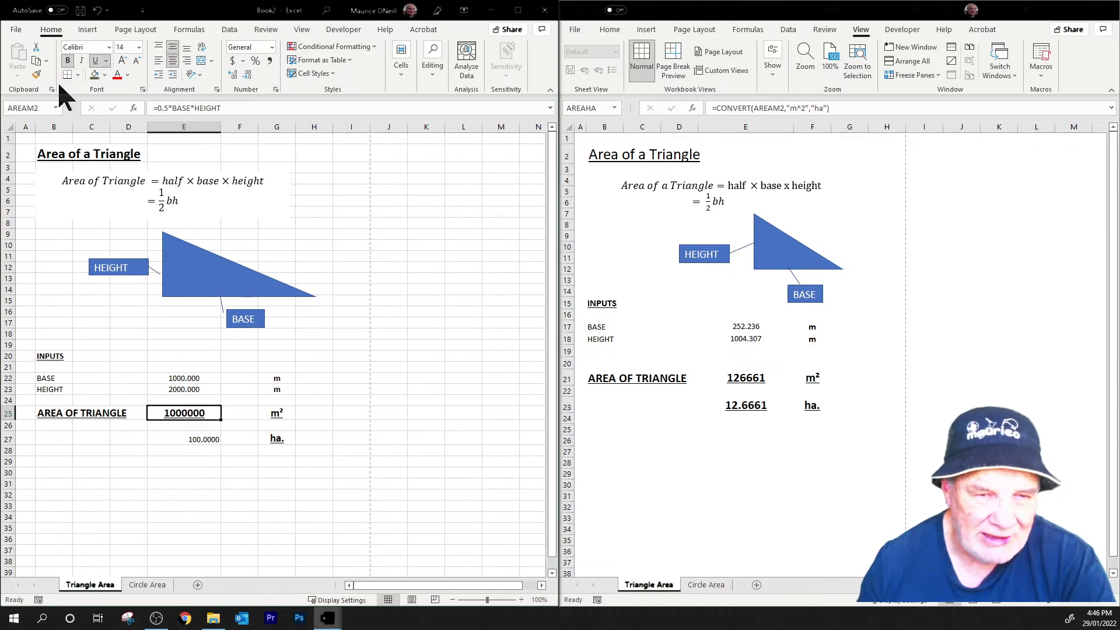
click(33, 75)
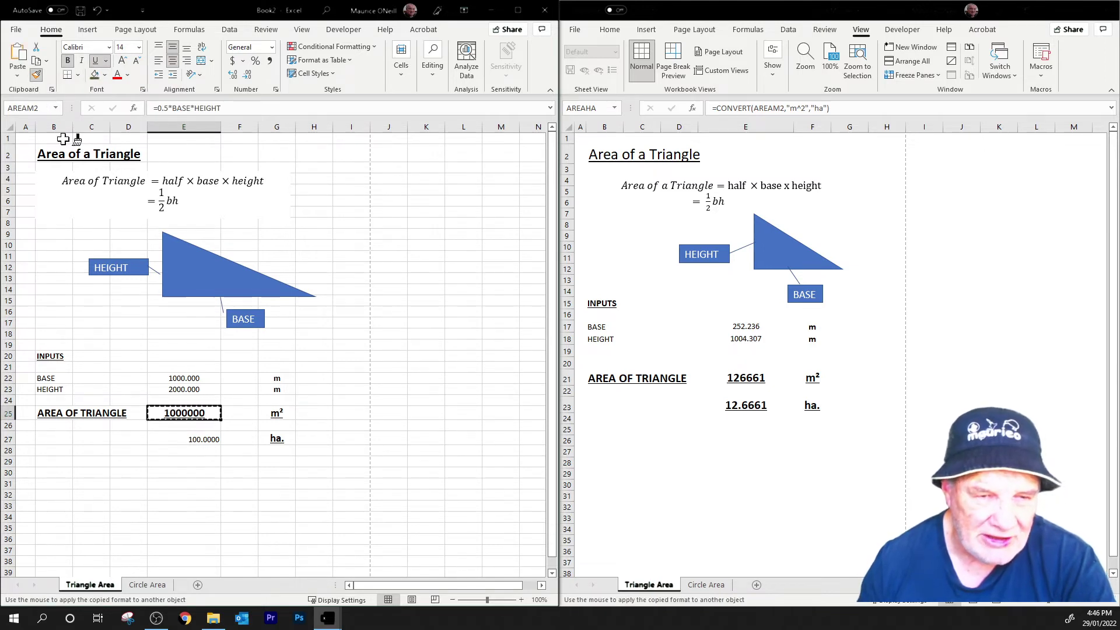
click(178, 436)
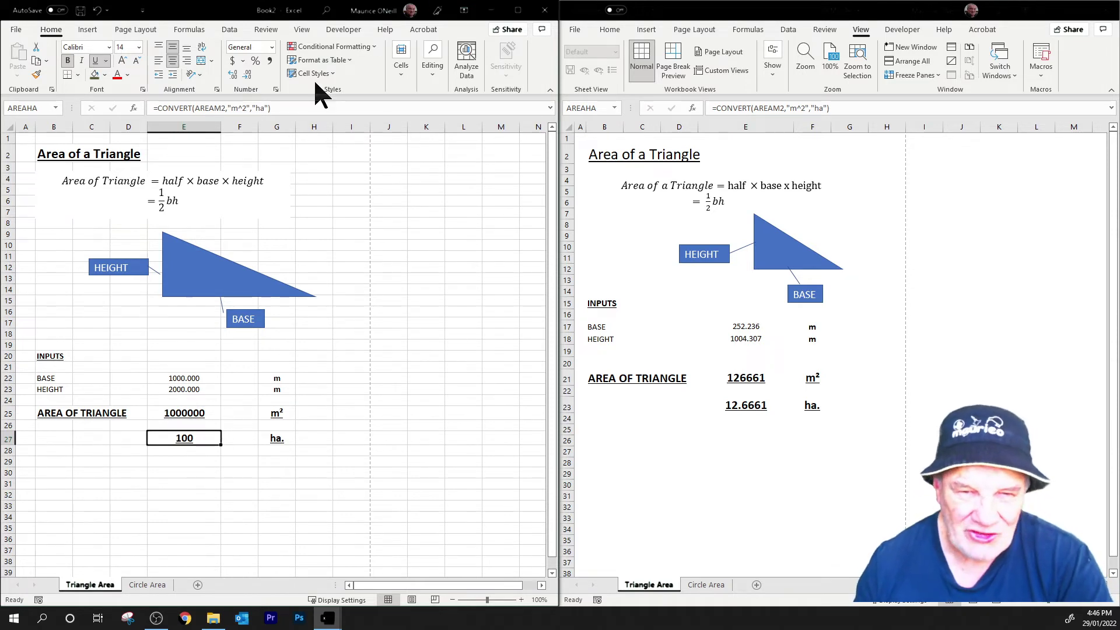
click(233, 74)
click(232, 75)
click(233, 75)
click(232, 75)
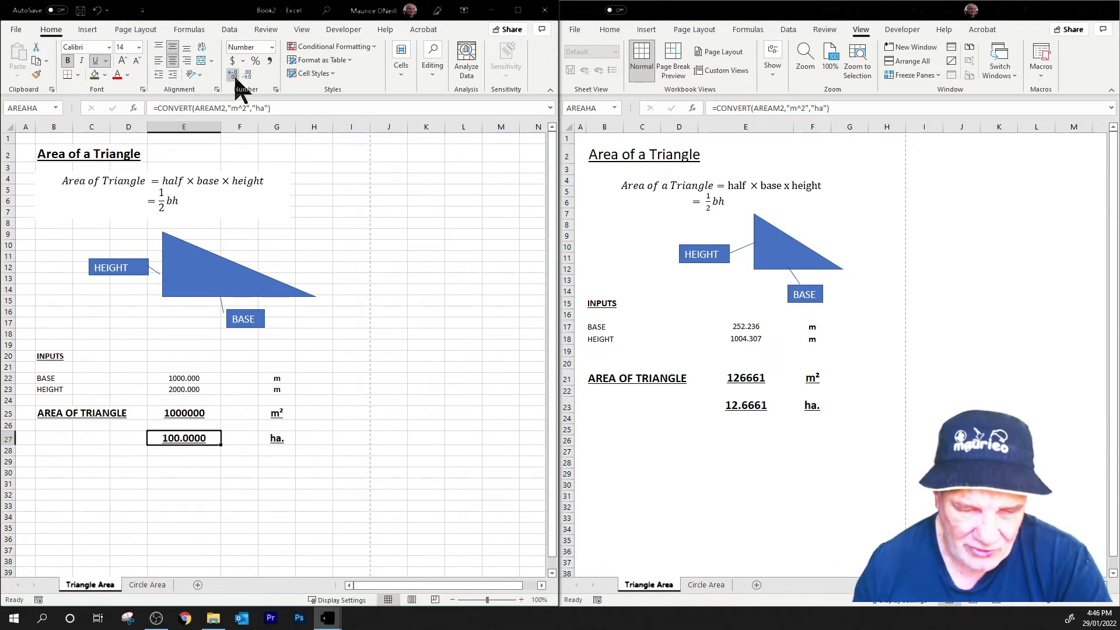
click(233, 75)
click(248, 73)
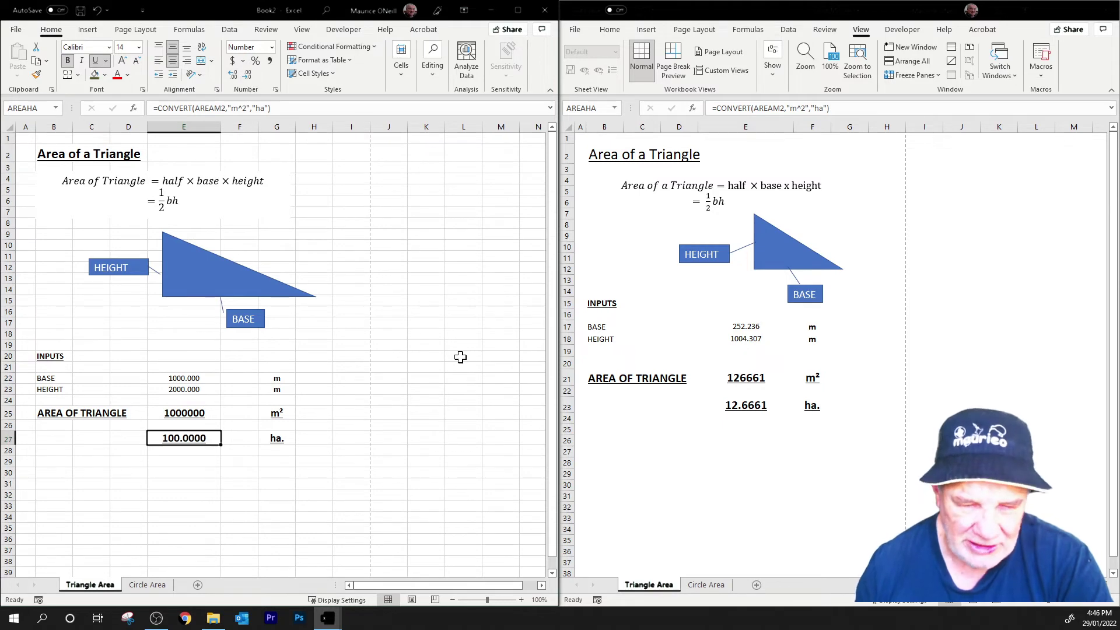
click(427, 484)
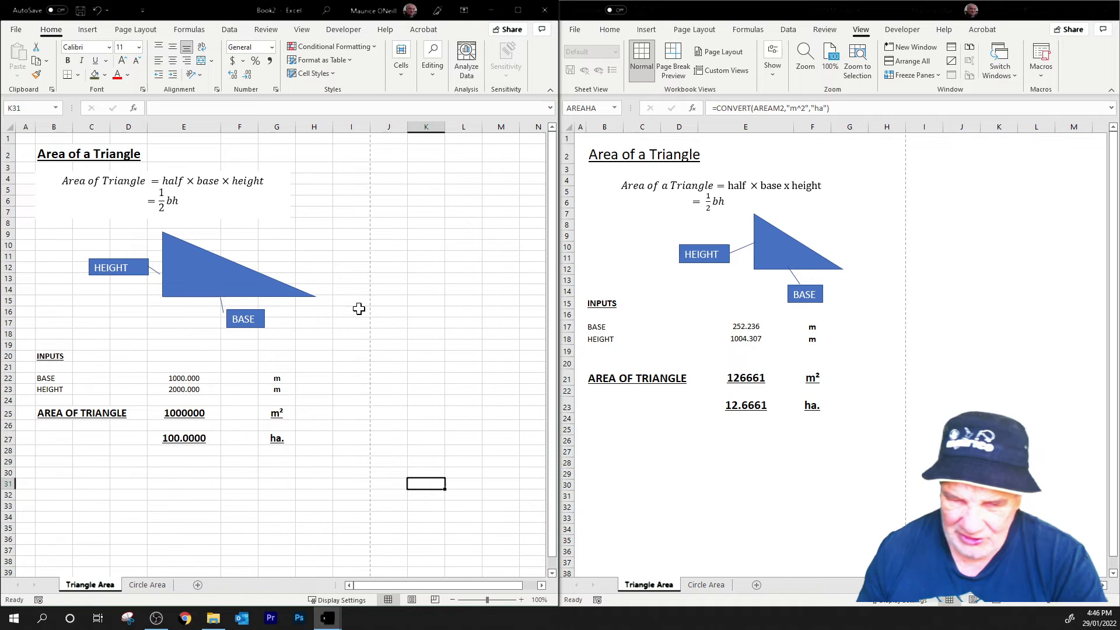
Step: Enter base 252.236 in E22 and height 1004.307 in E23, giving 126661.1902 m² and 12.6661 ha
click(199, 379)
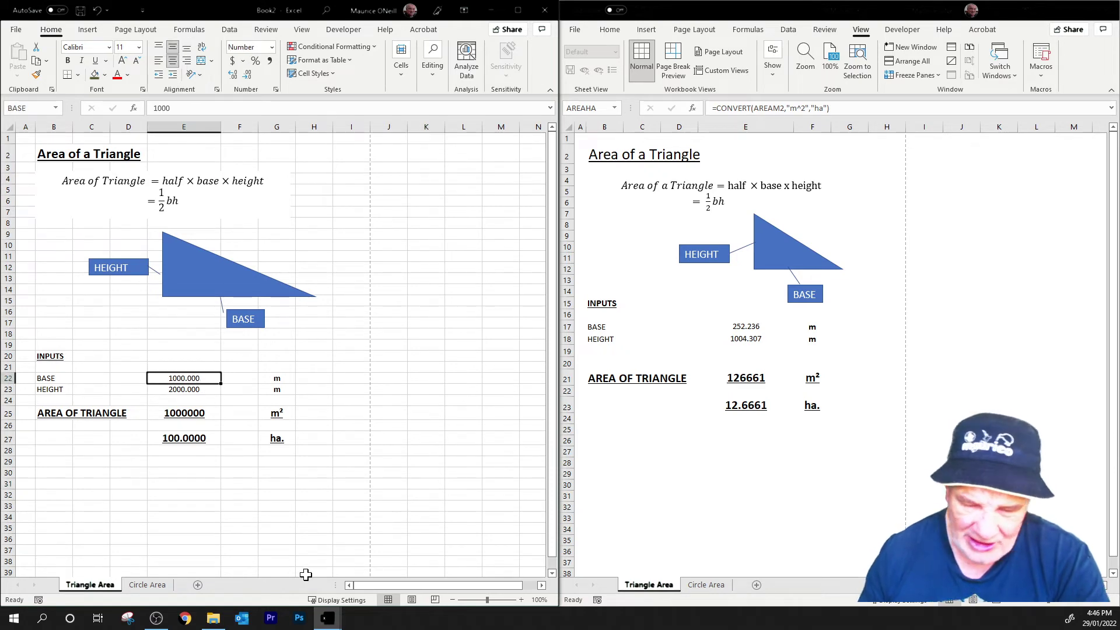
text(2)
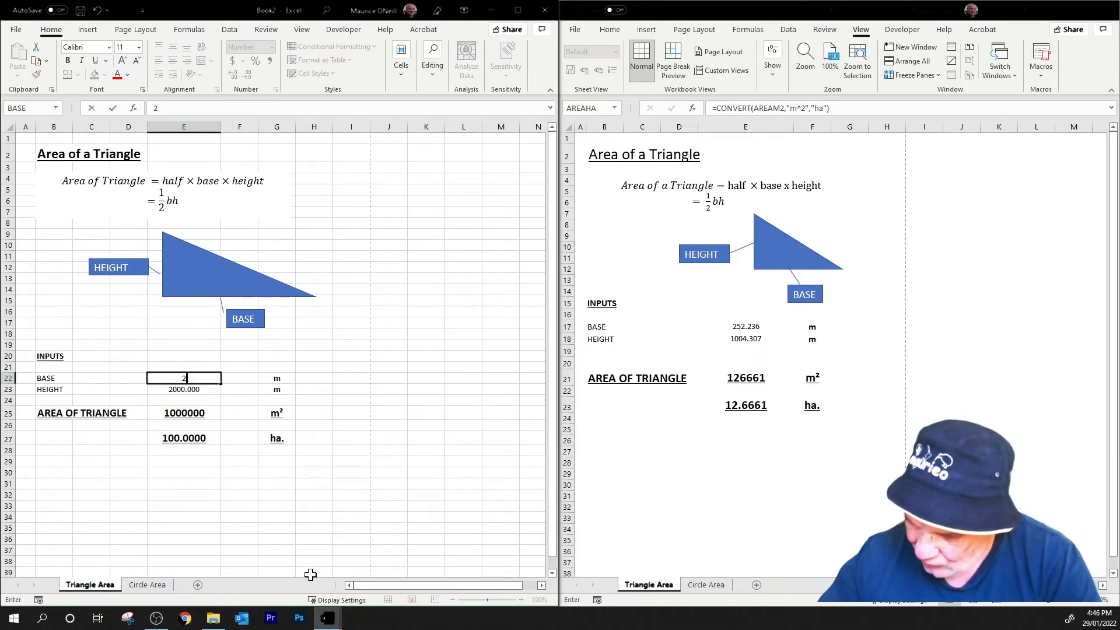
text(52.236)
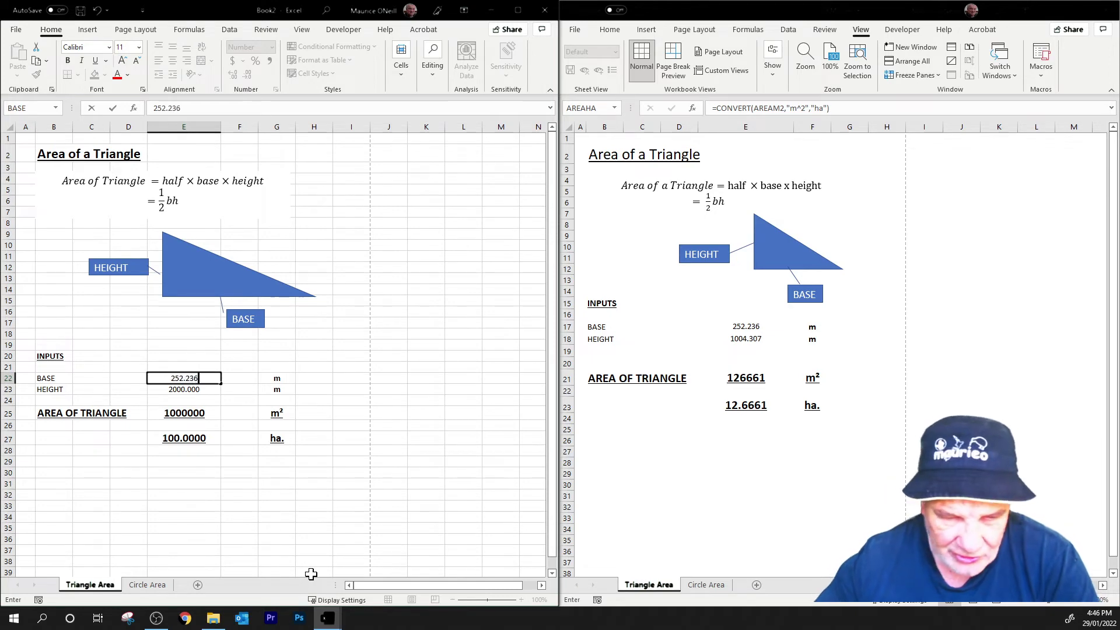
key(Return)
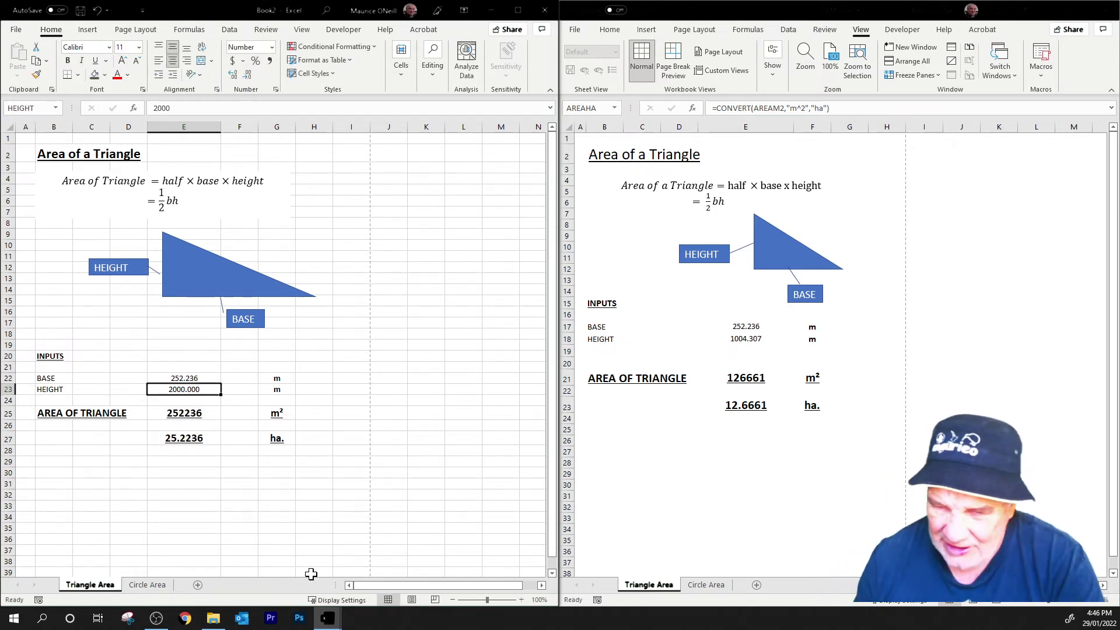
text(1004)
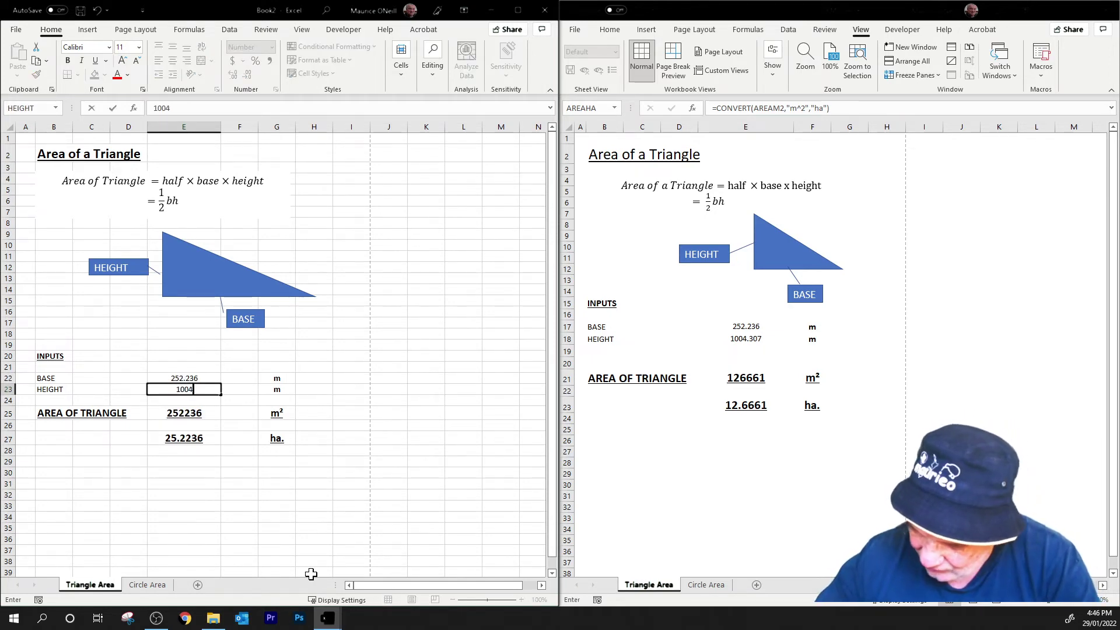
text(.307)
key(Return)
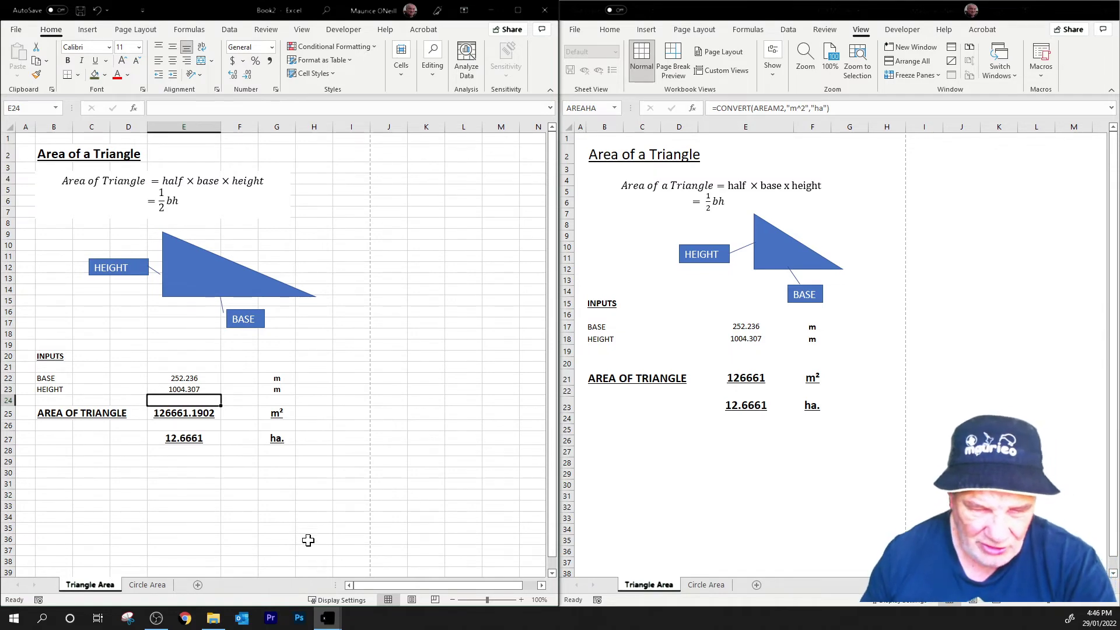
Step: Remove all decimals from E25 so the m² area reads 126661
click(196, 411)
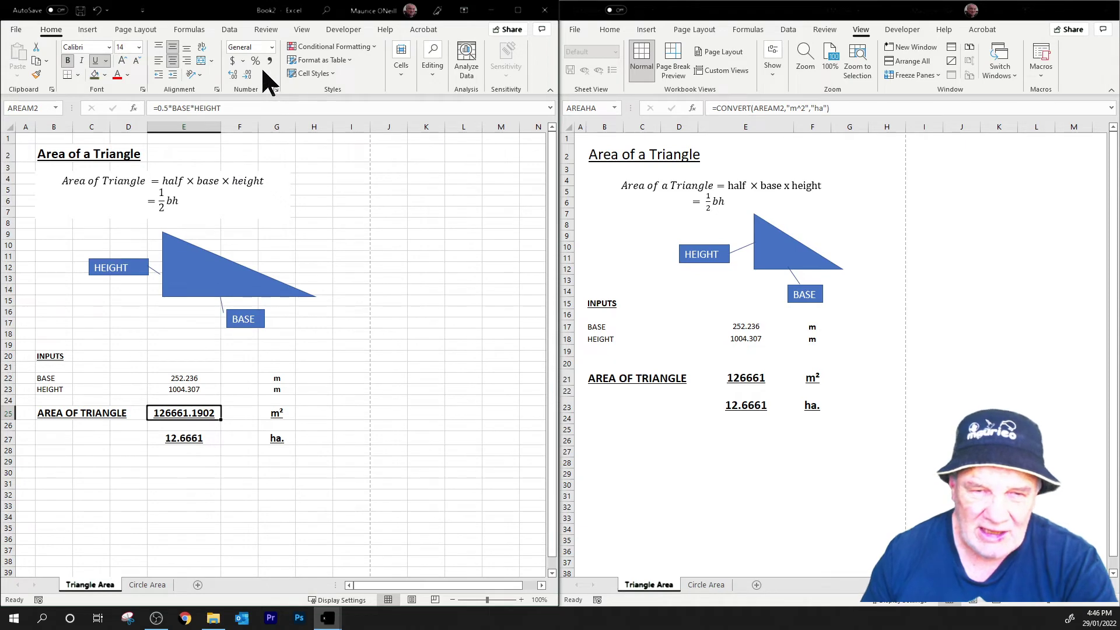
click(247, 74)
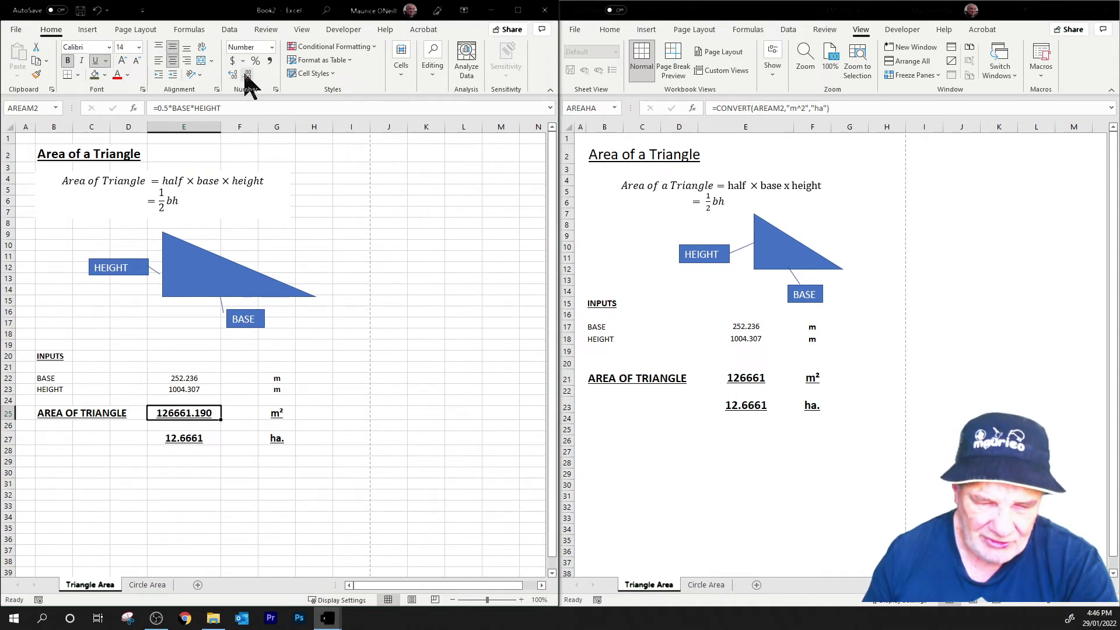
click(247, 74)
click(247, 74)
click(246, 74)
click(418, 366)
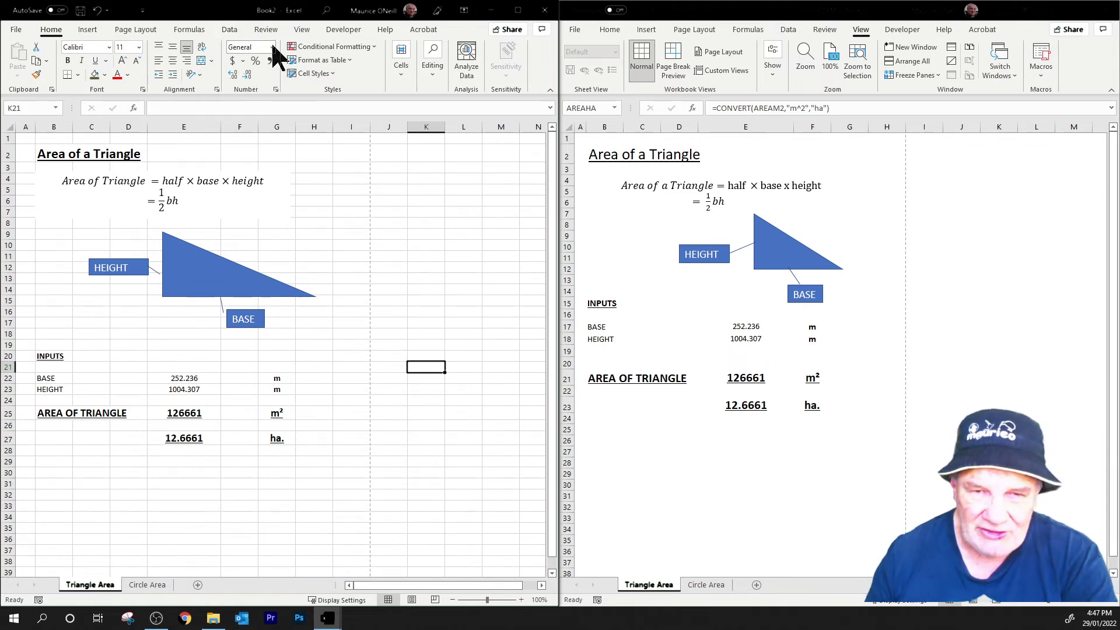
Step: Maximize the workbook window and hide the worksheet gridlines
click(300, 29)
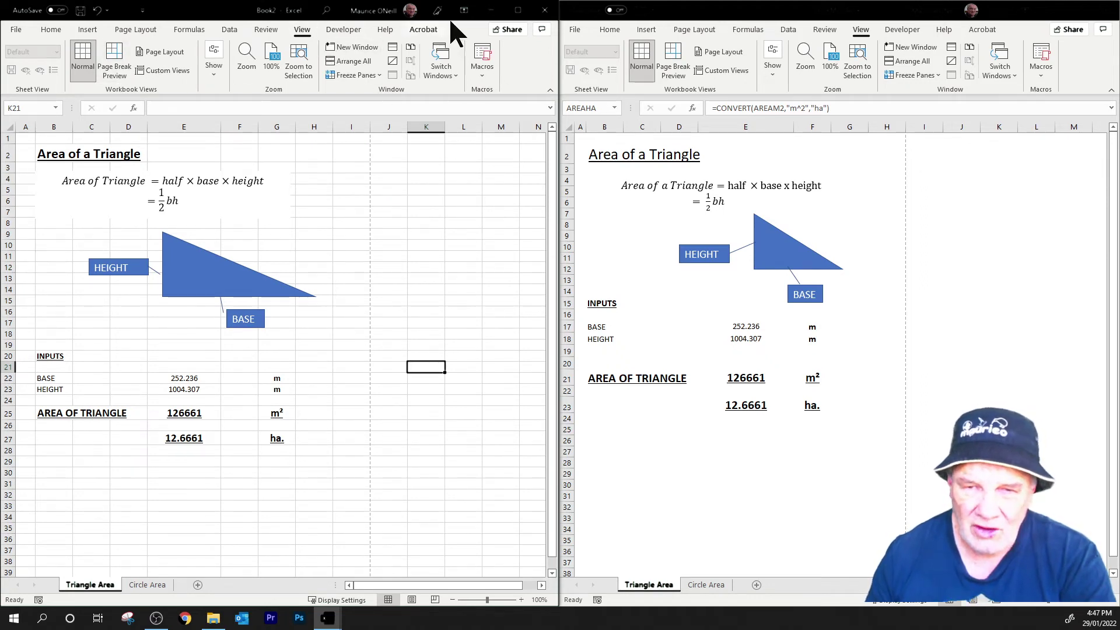
click(518, 11)
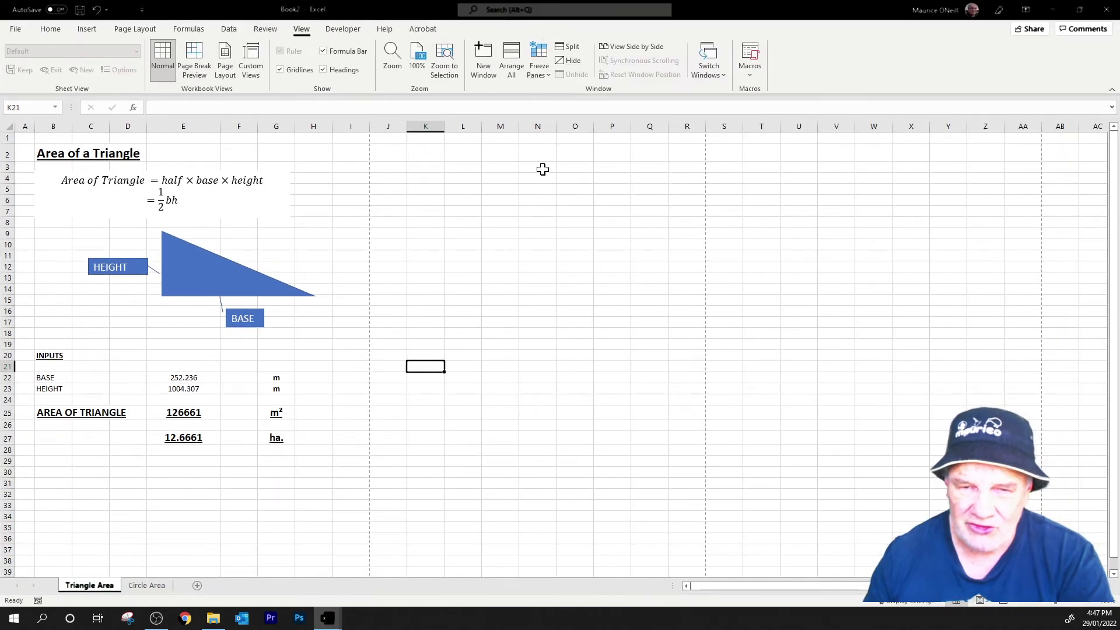
click(280, 69)
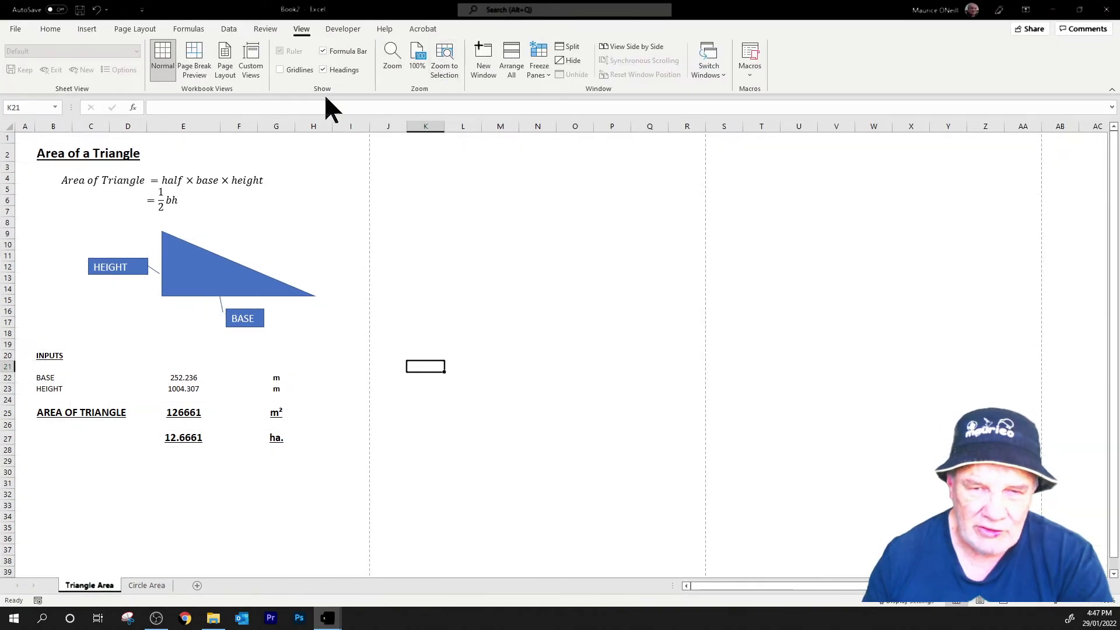
click(461, 190)
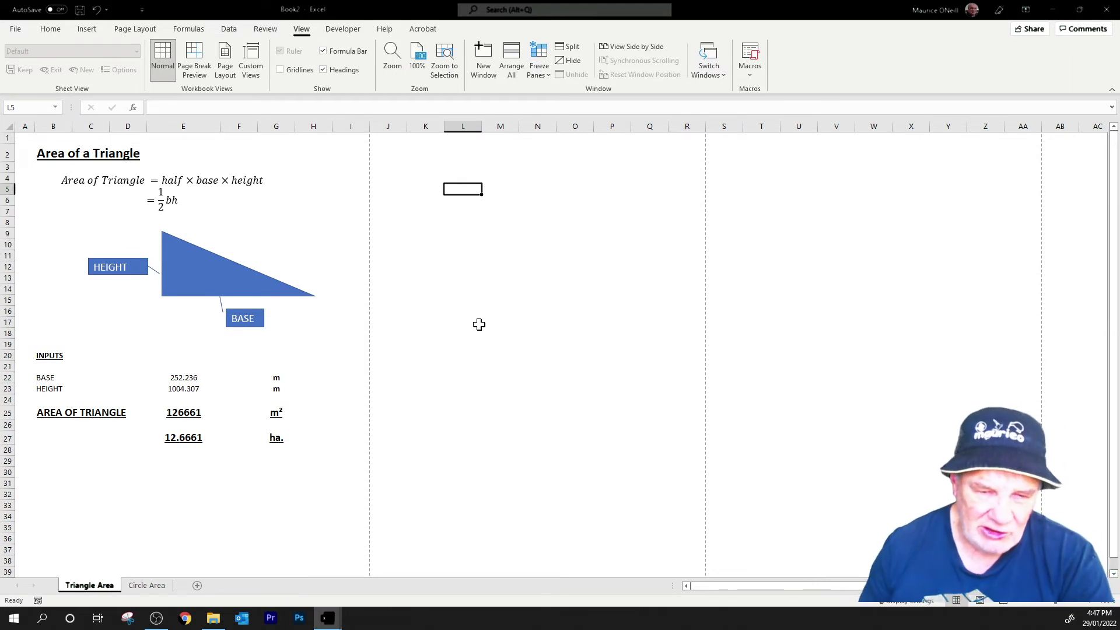
Step: Set base E22 and height E23 to 10, giving 50 m² and 0.0050 ha
click(191, 378)
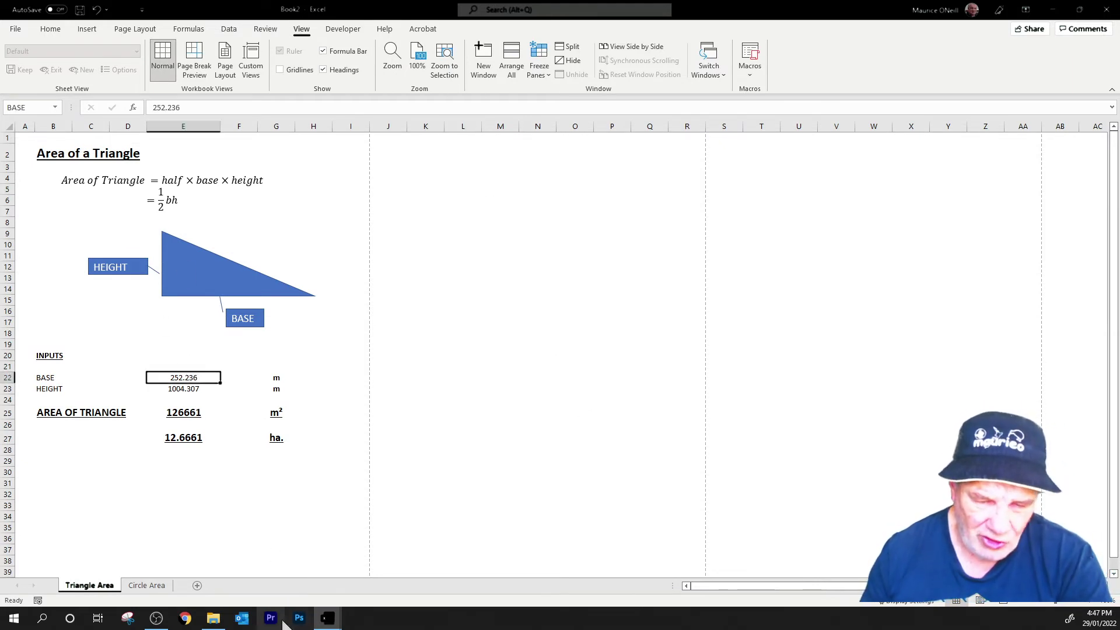
text(10)
key(Return)
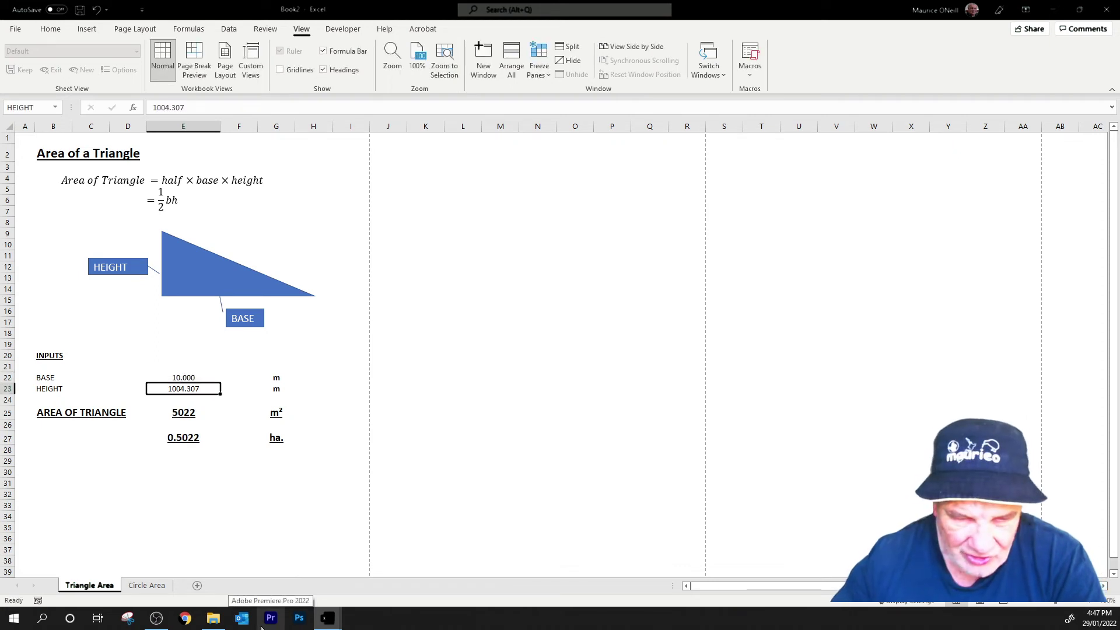
text(10)
key(Return)
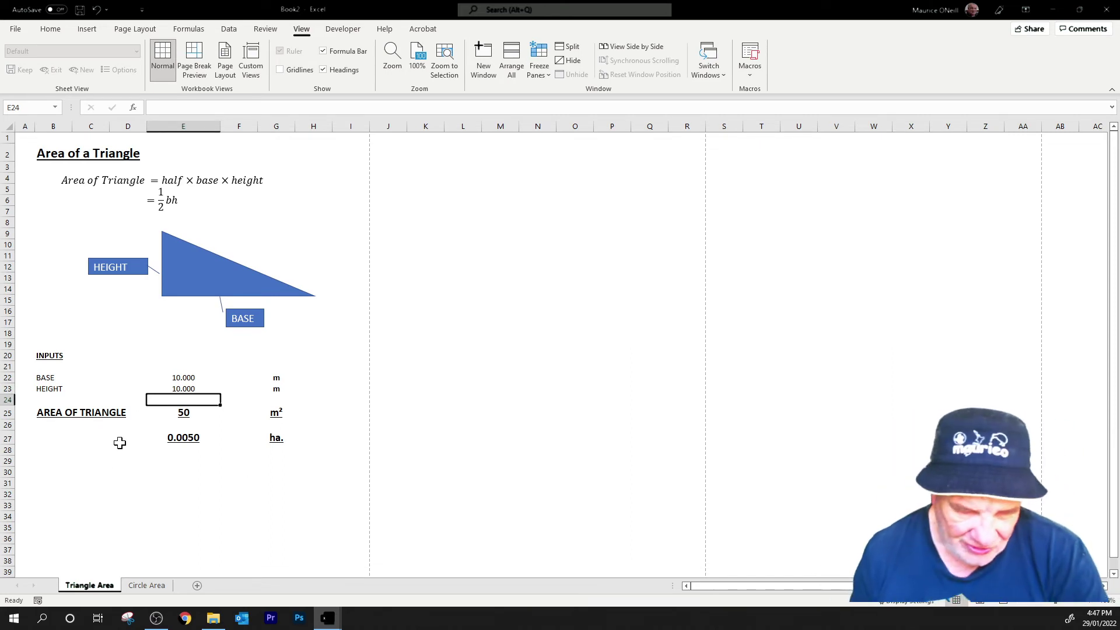
Step: Glance at the Circle Area sheet, then return to the Triangle Area sheet
click(150, 589)
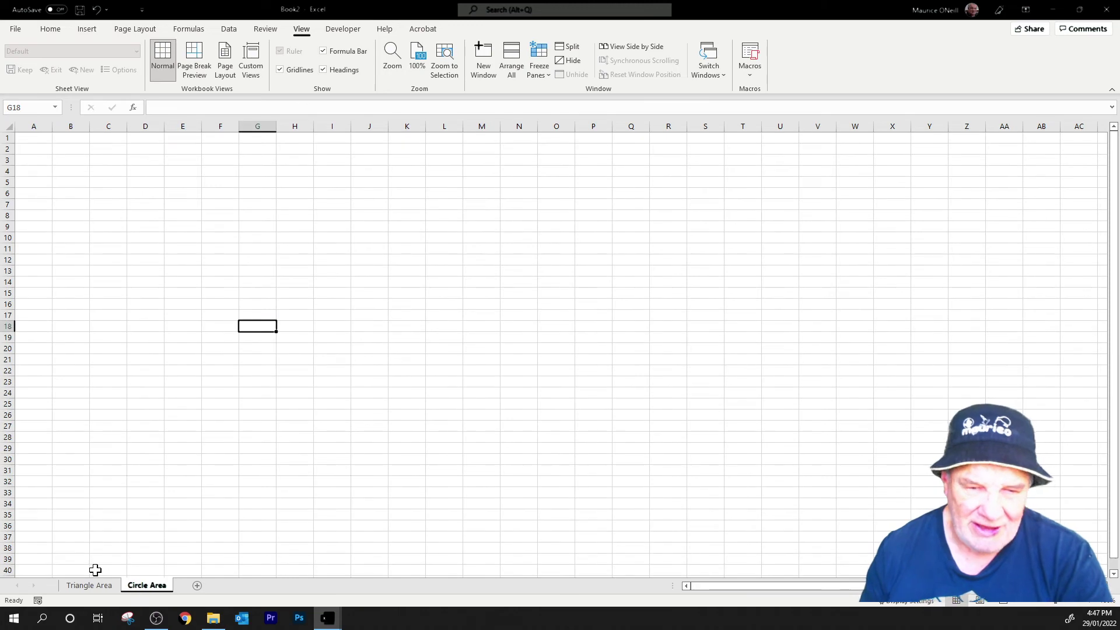
click(91, 587)
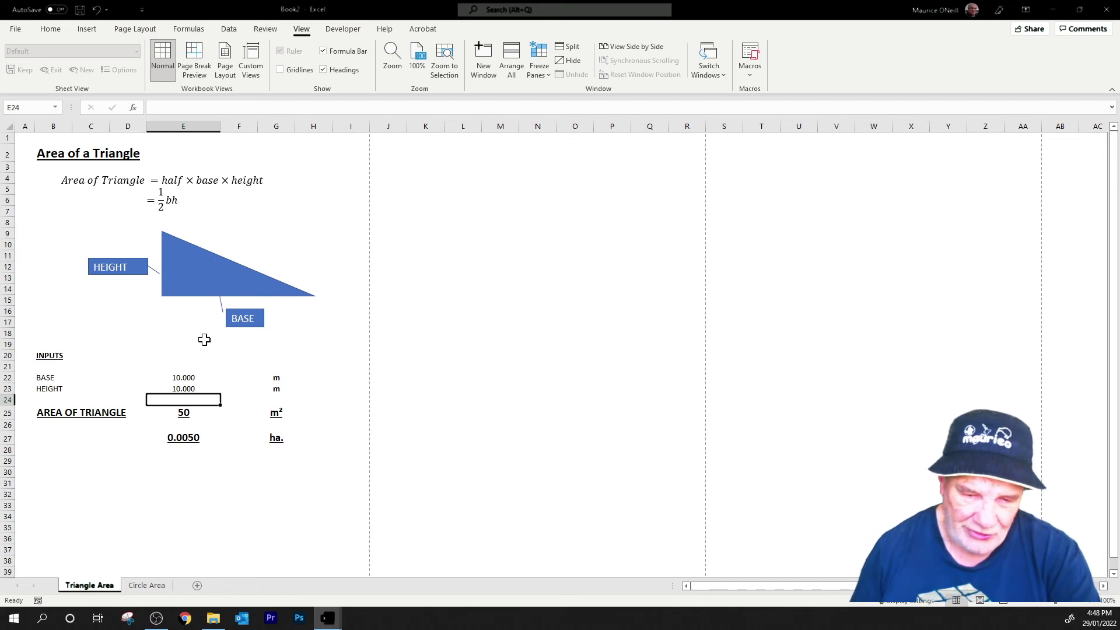
click(199, 379)
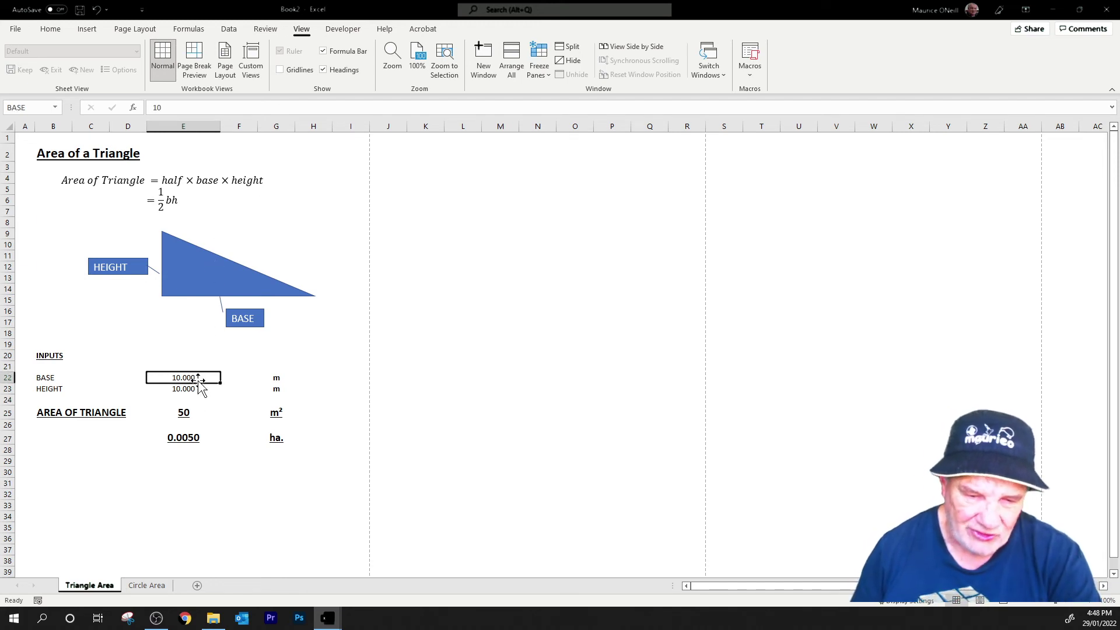
click(66, 377)
click(184, 376)
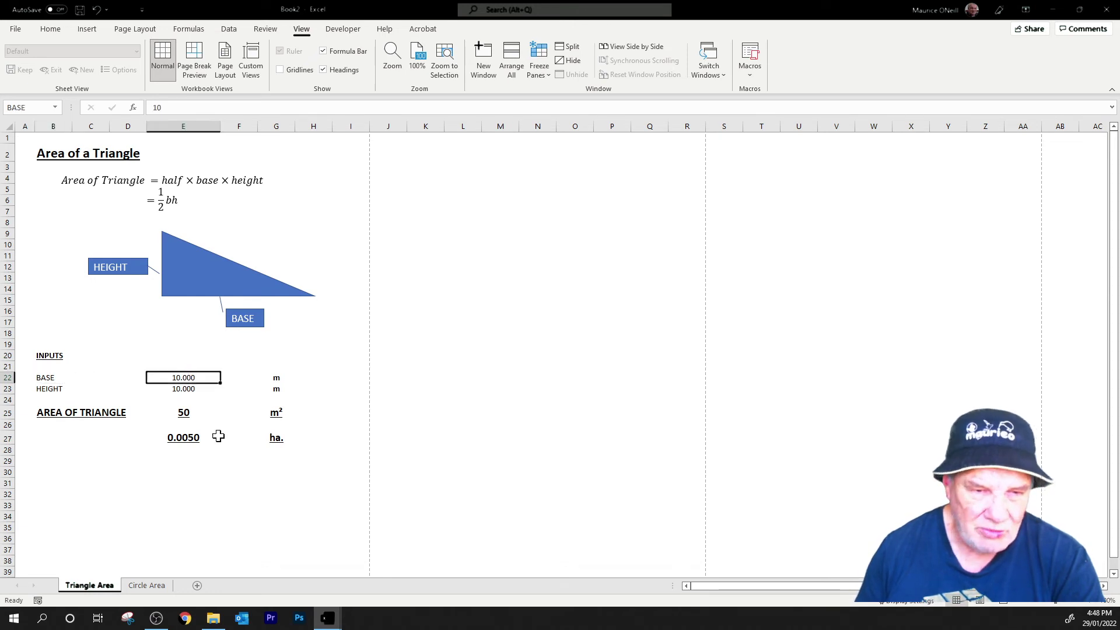
click(172, 389)
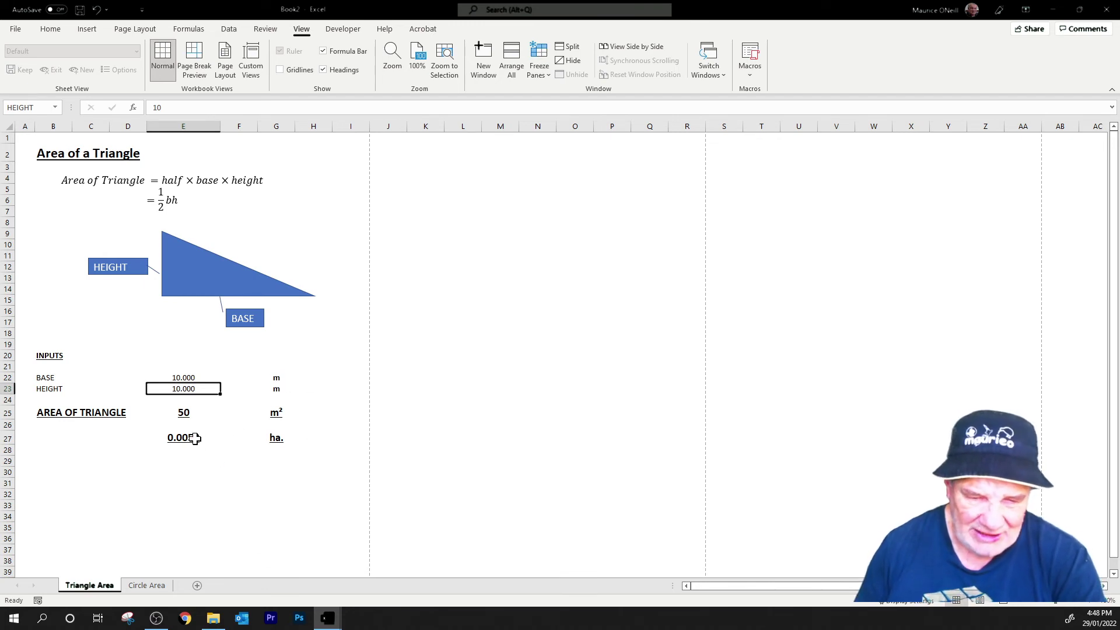
click(186, 413)
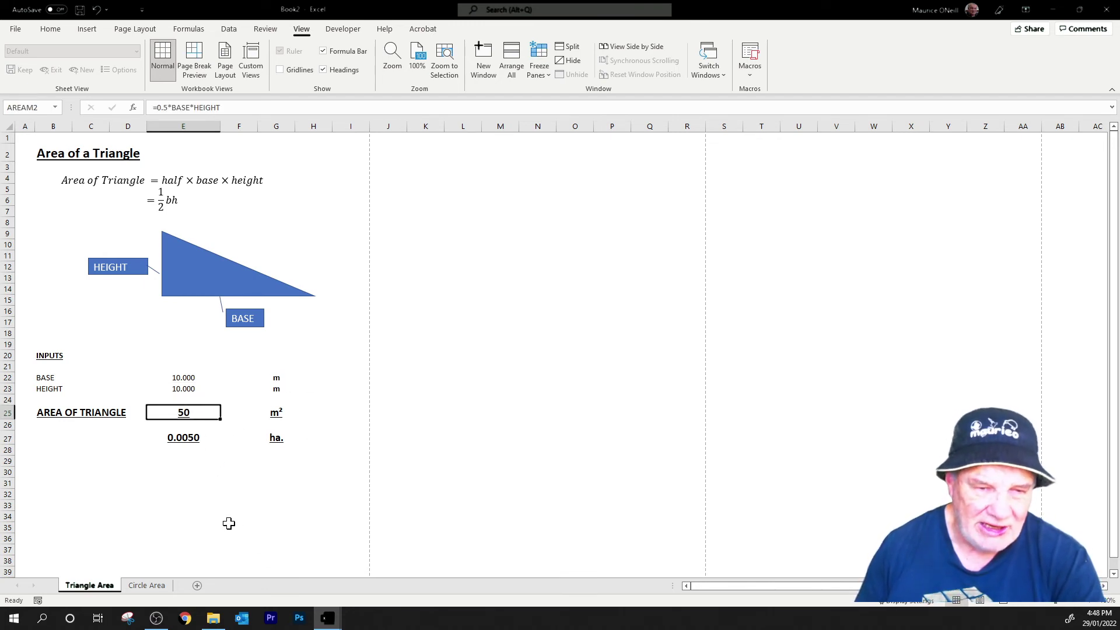
click(181, 436)
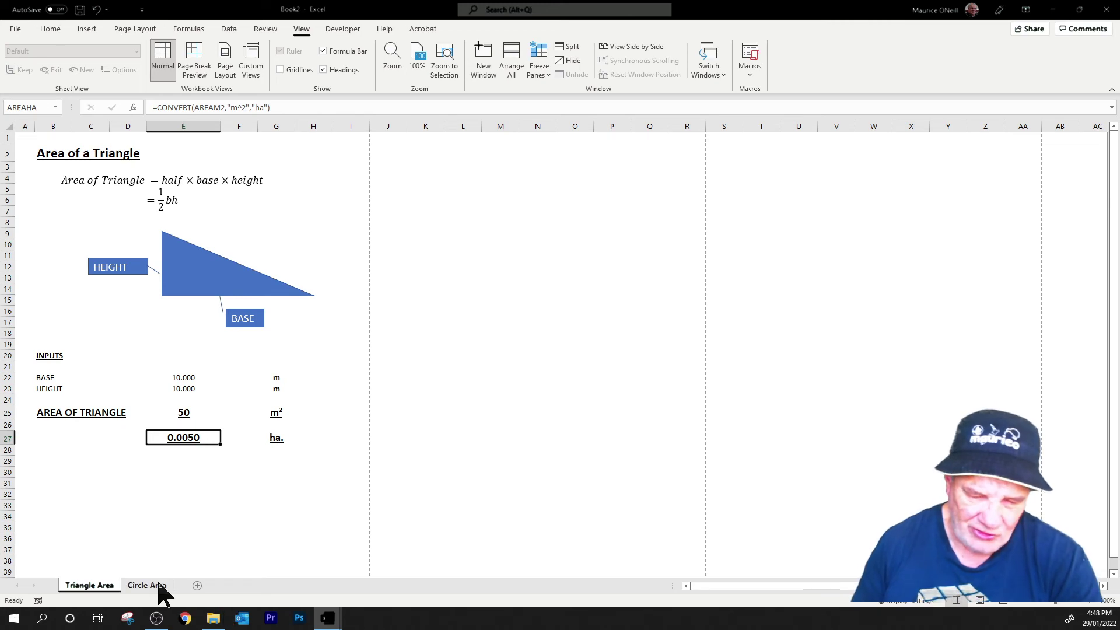
Step: Add a new sheet and start a formula in D5 referencing the Triangle Area hectare cell E27
click(197, 586)
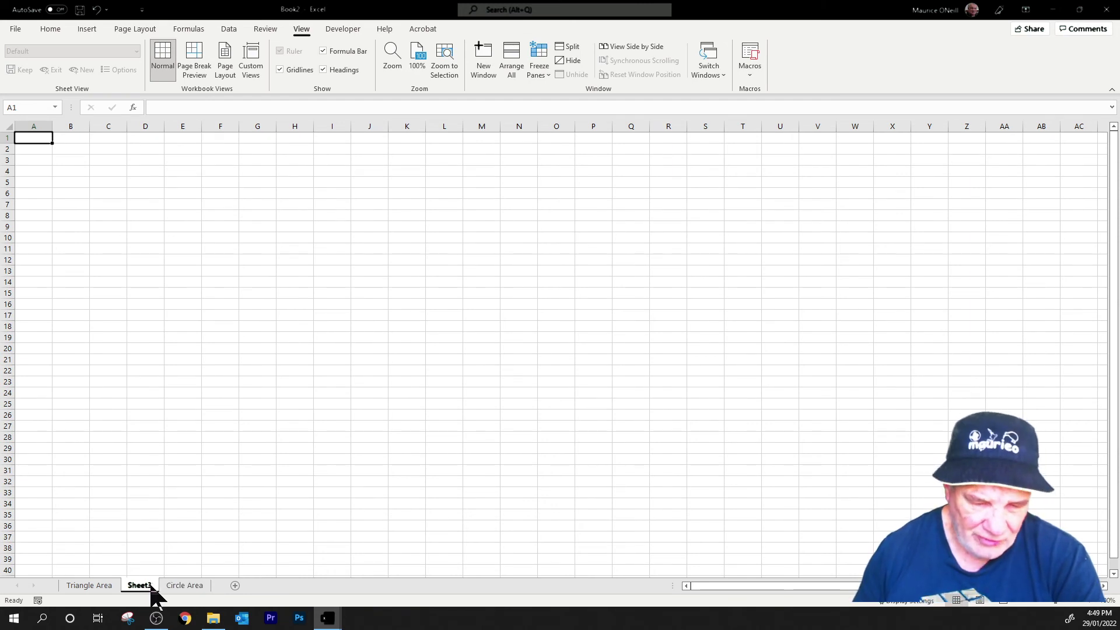
click(236, 183)
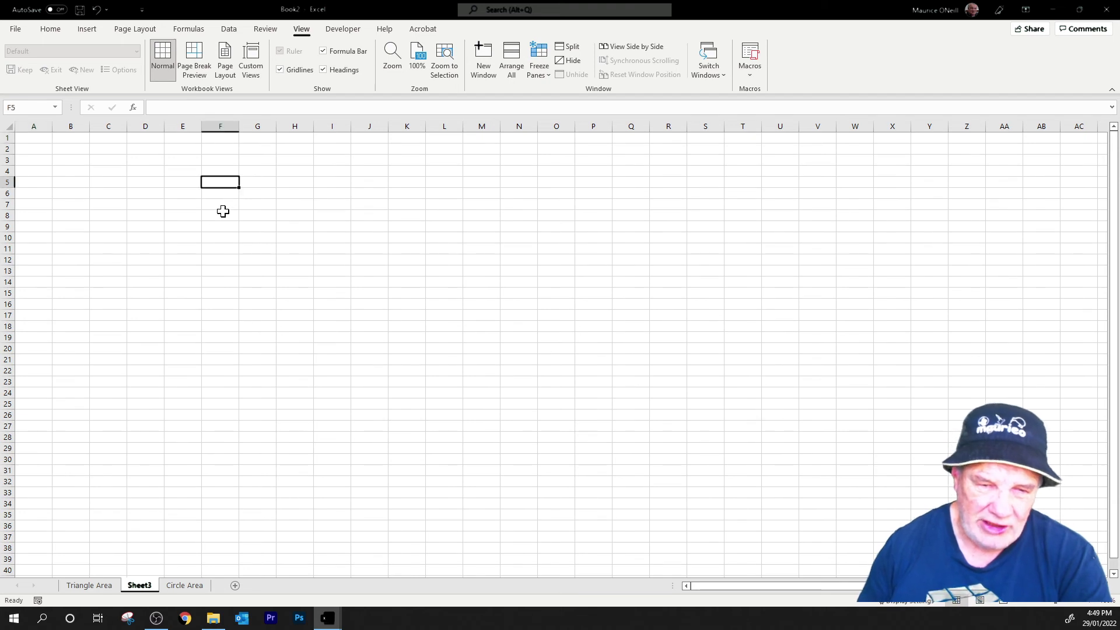
click(152, 182)
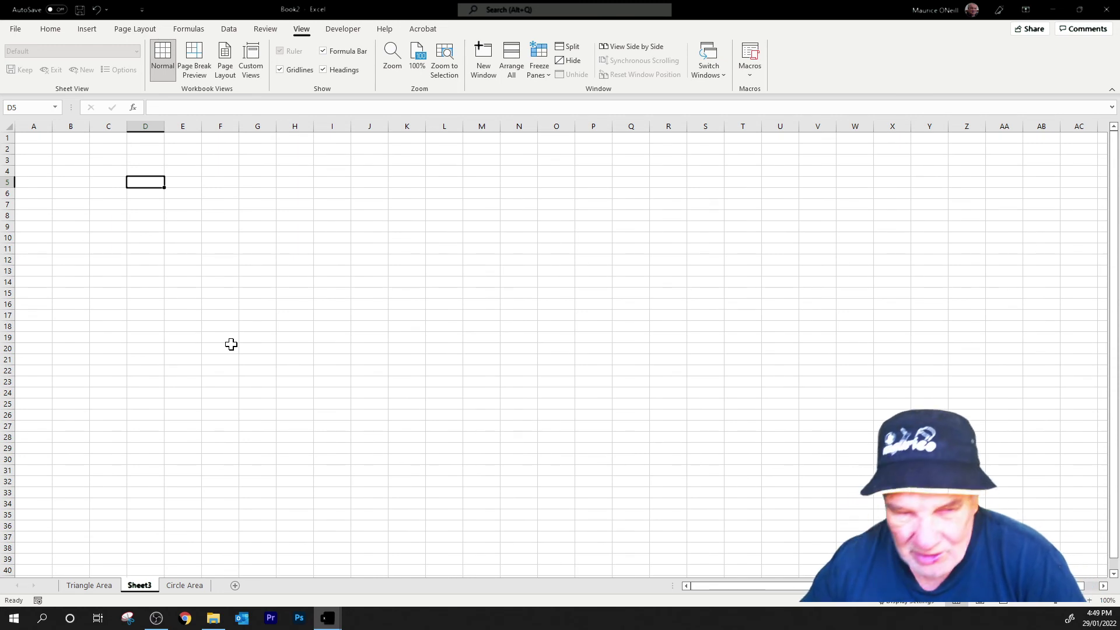
text(+)
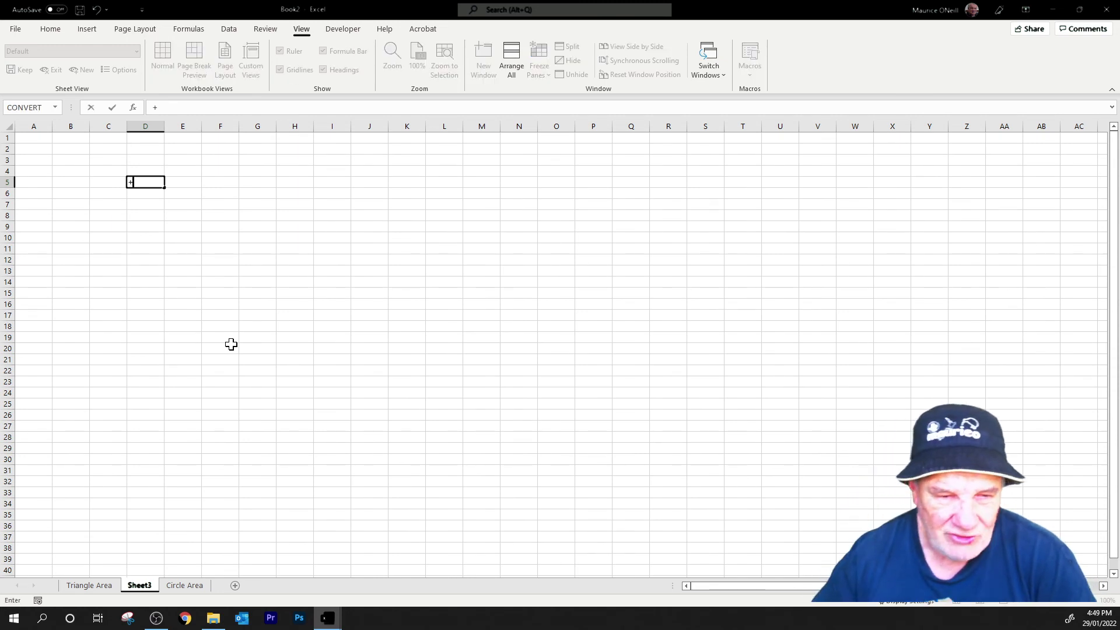
click(106, 585)
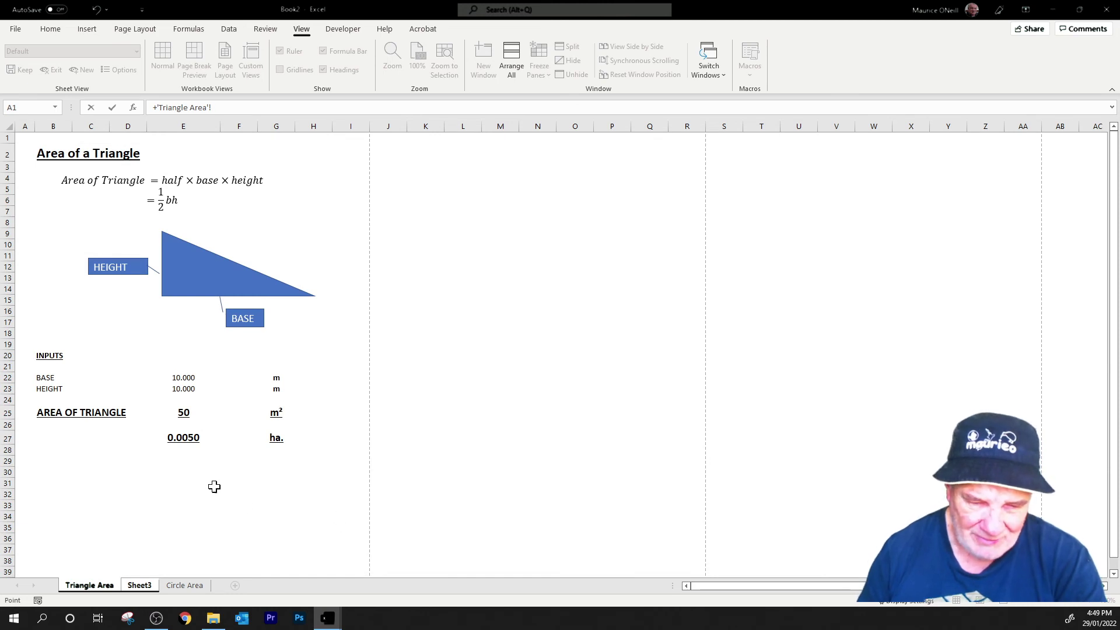
click(195, 446)
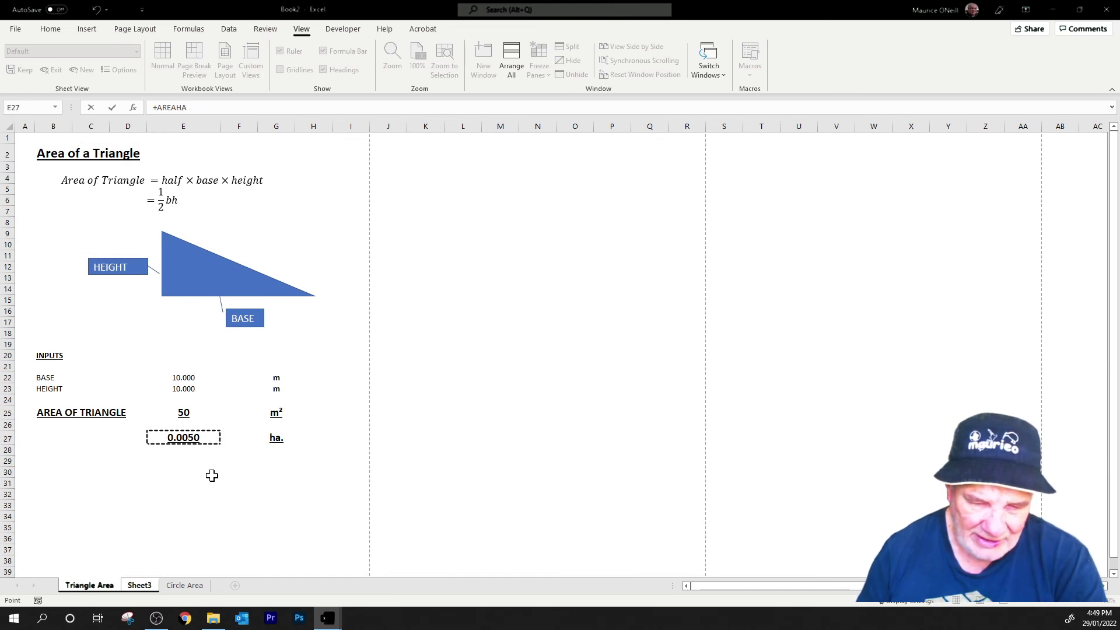
Step: Commit Sheet3's D5 link =+AREAHA, show it as 0.0050, and return to Triangle Area
key(Return)
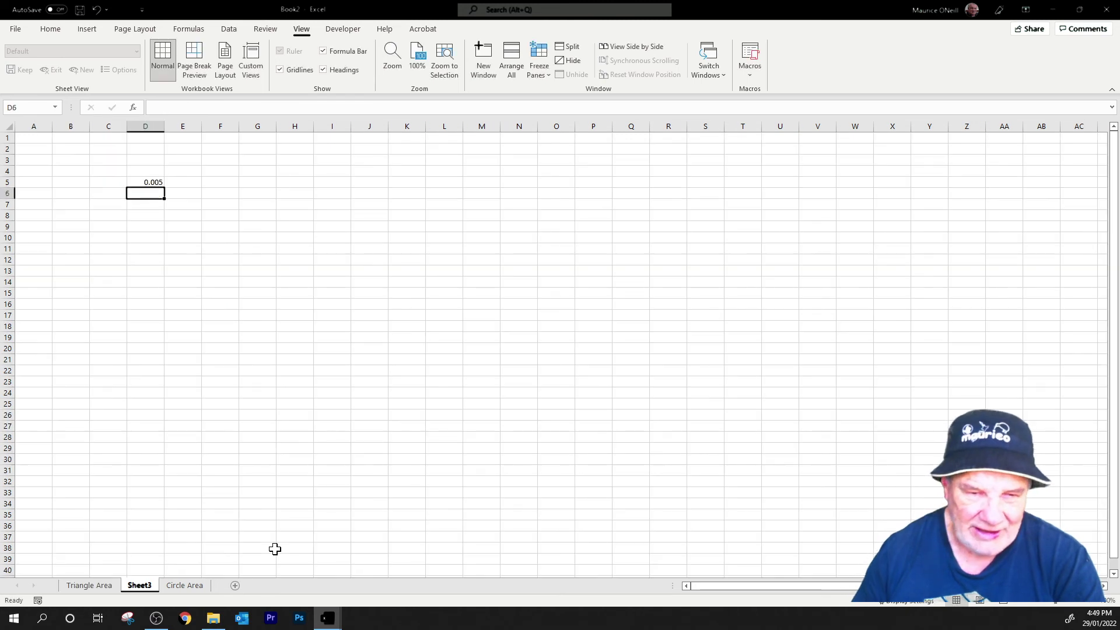
click(152, 183)
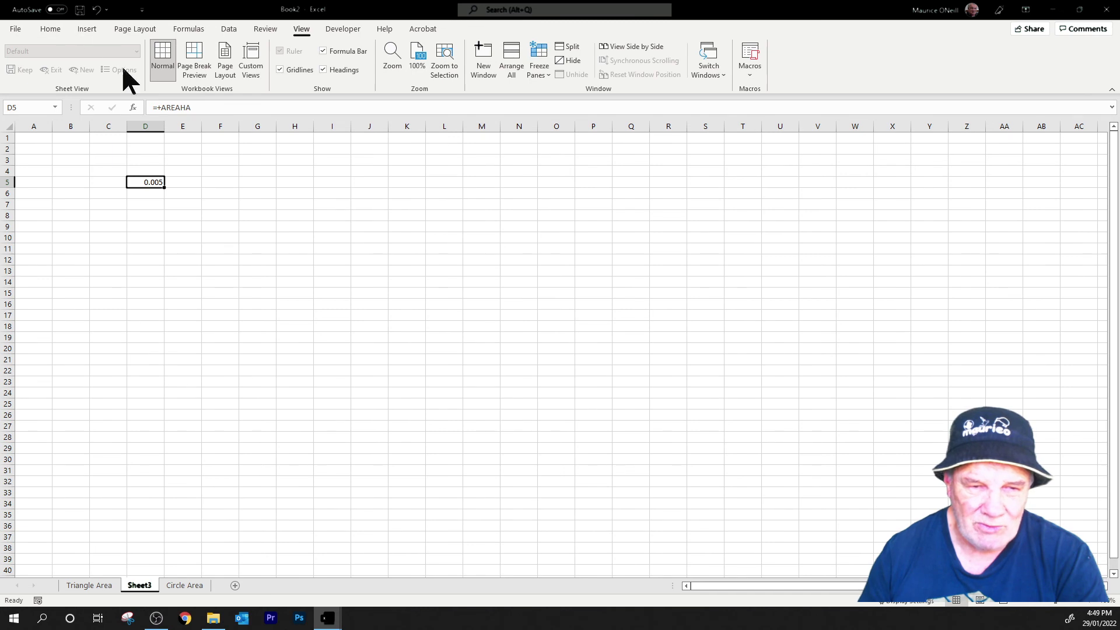
click(52, 29)
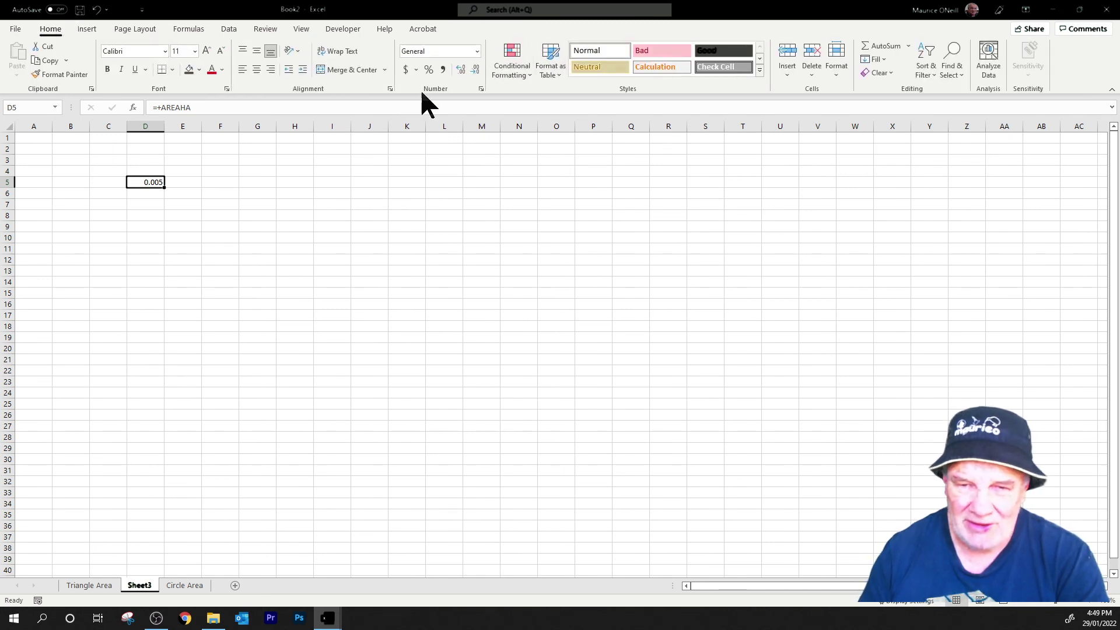
click(461, 69)
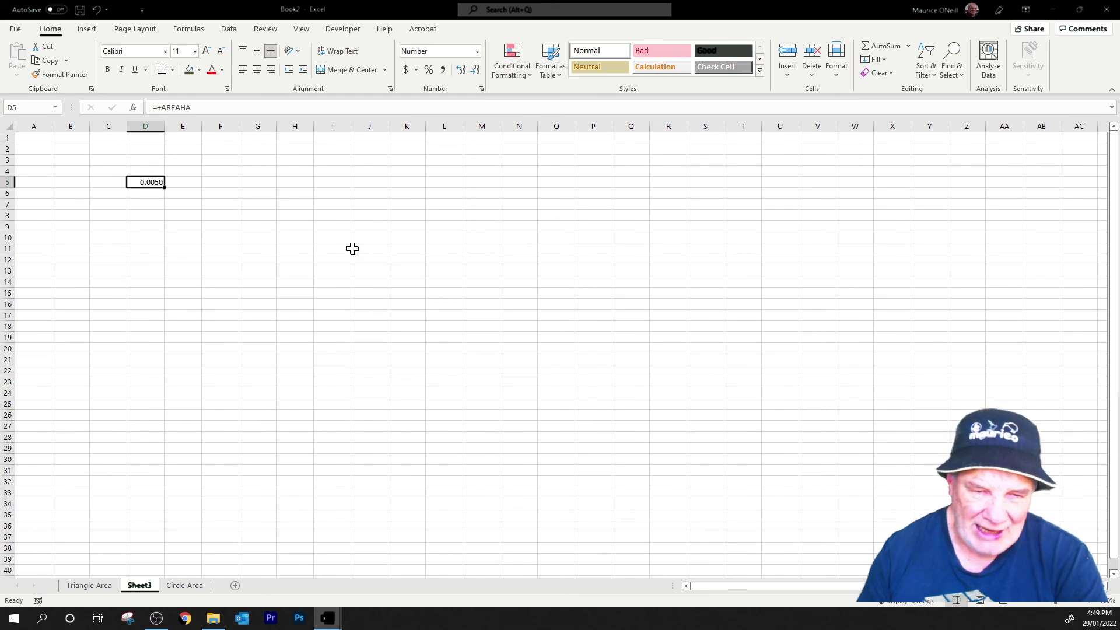
drag(353, 248, 308, 245)
click(145, 182)
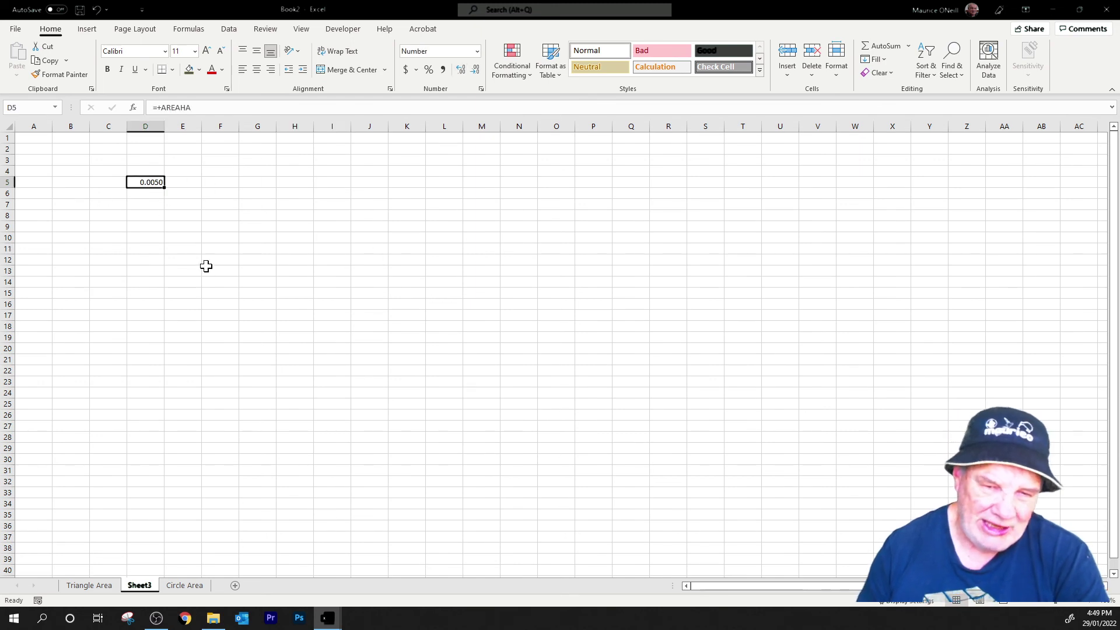
click(113, 587)
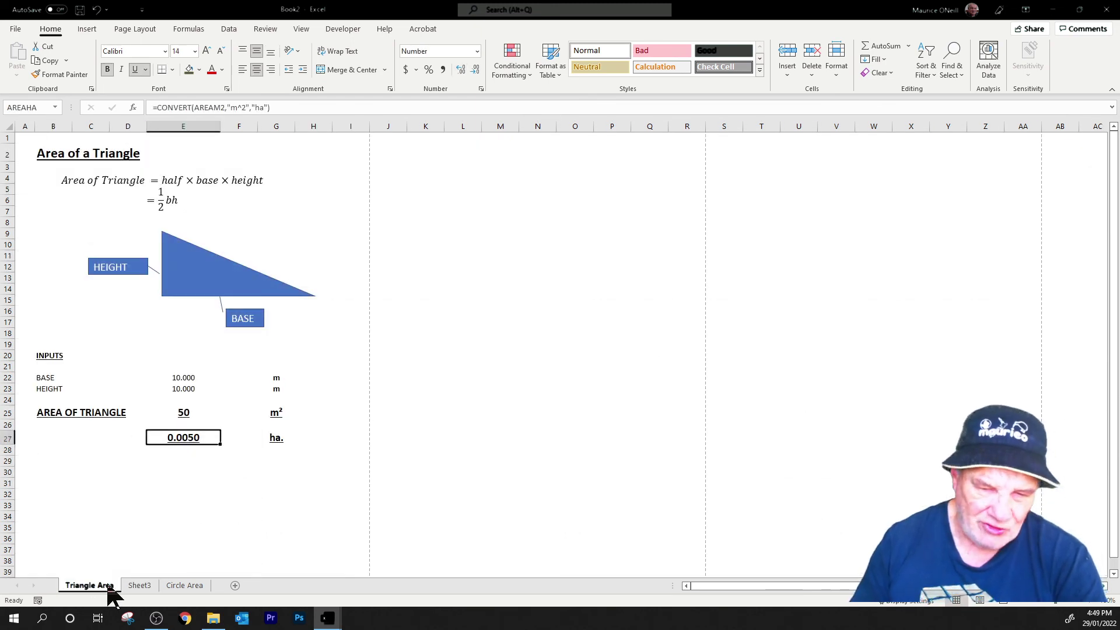
click(146, 586)
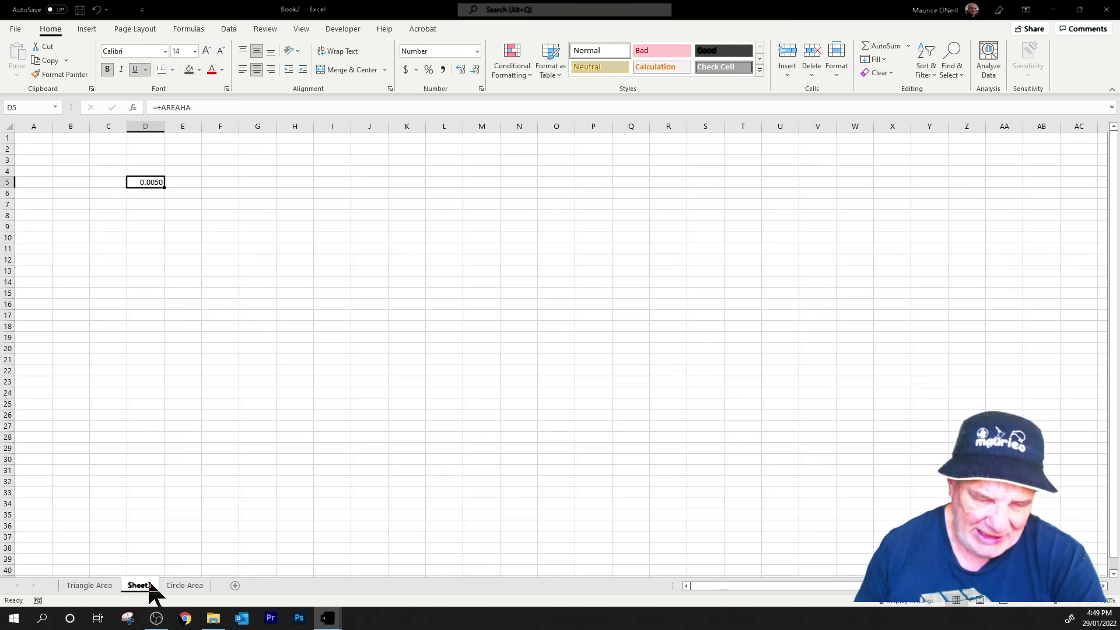
click(182, 186)
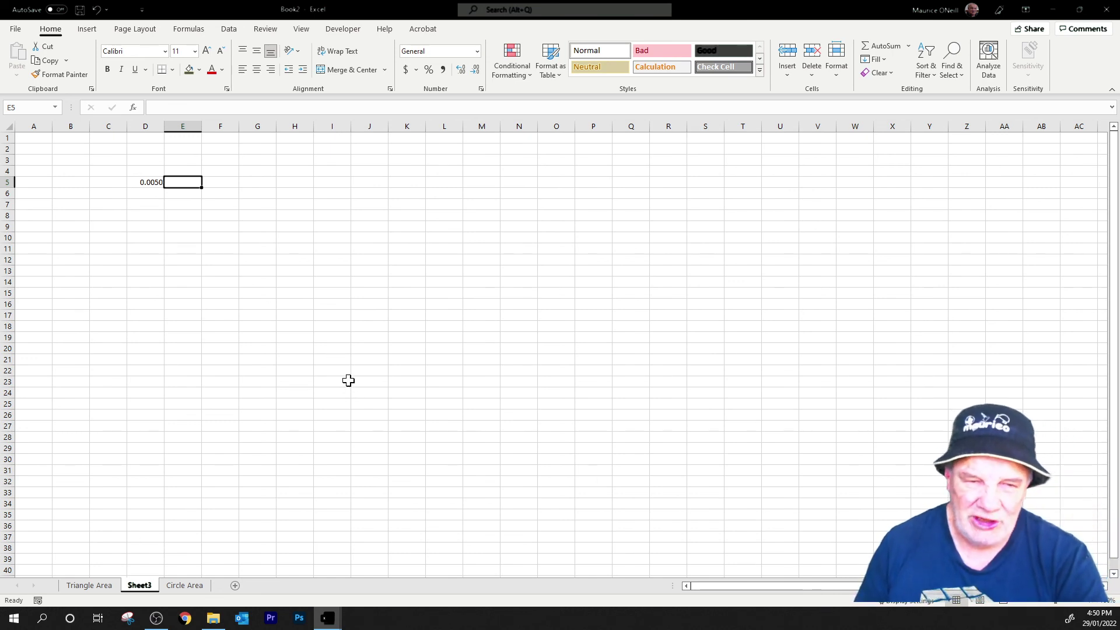
click(90, 586)
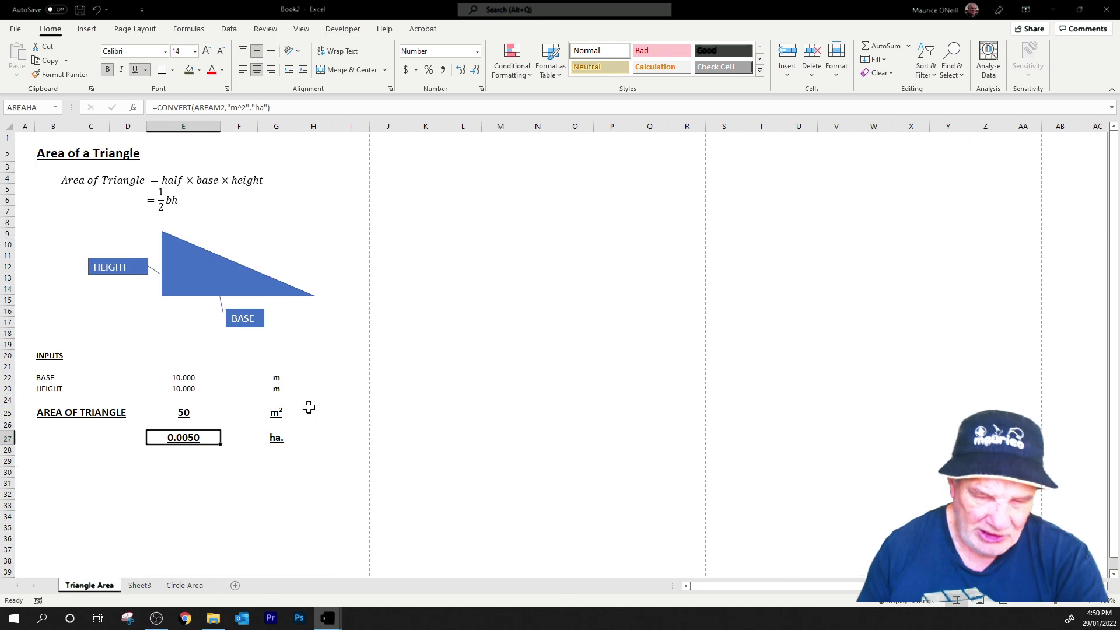